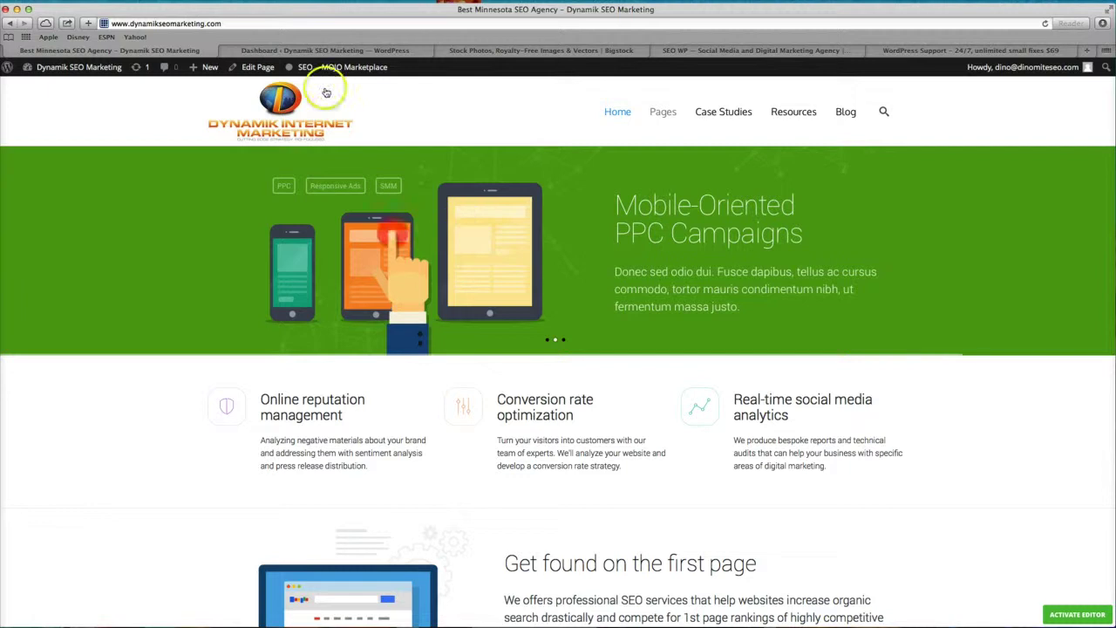
# - From the admin dashboard, bring up the Master Slider list showing the SEO Agency Flat slider
pyautogui.click(307, 51)
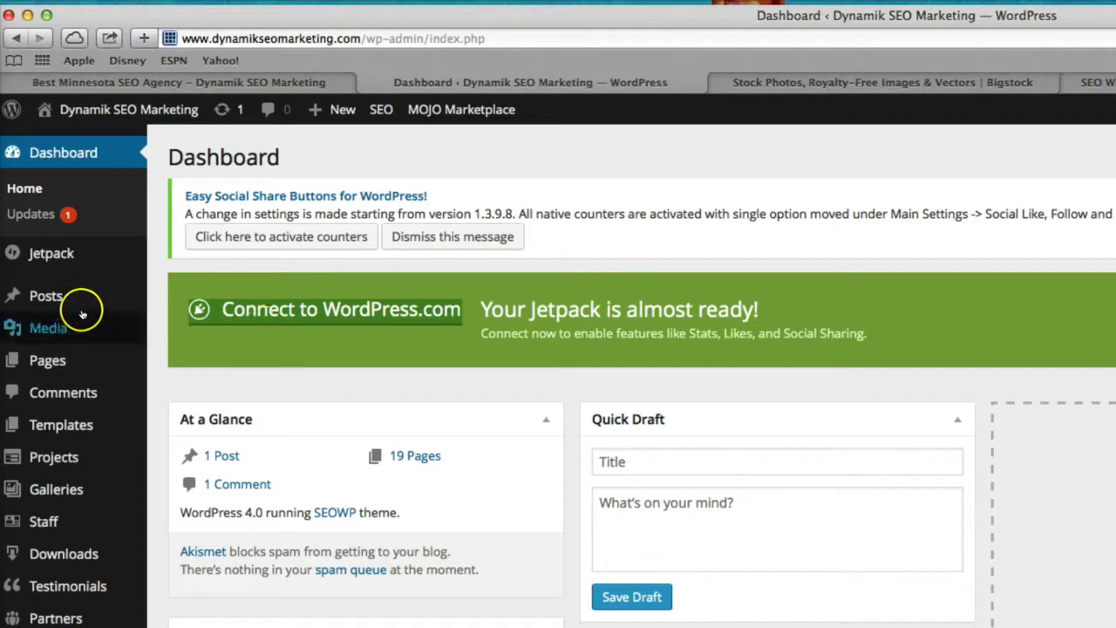
pyautogui.moveTo(53, 176)
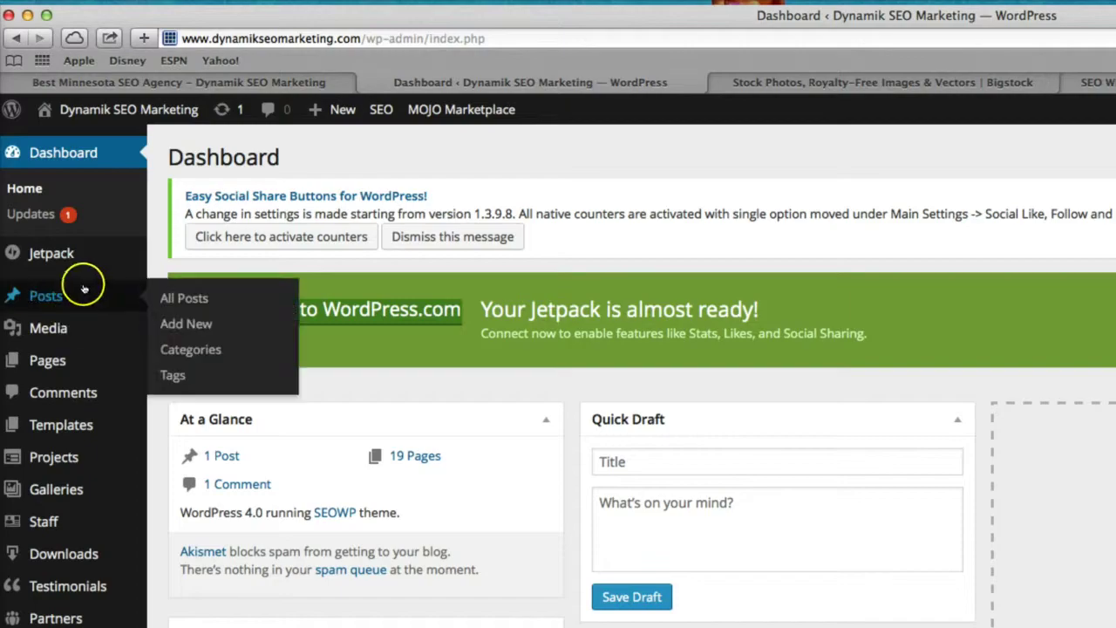
pyautogui.scroll(-3, 84, 288)
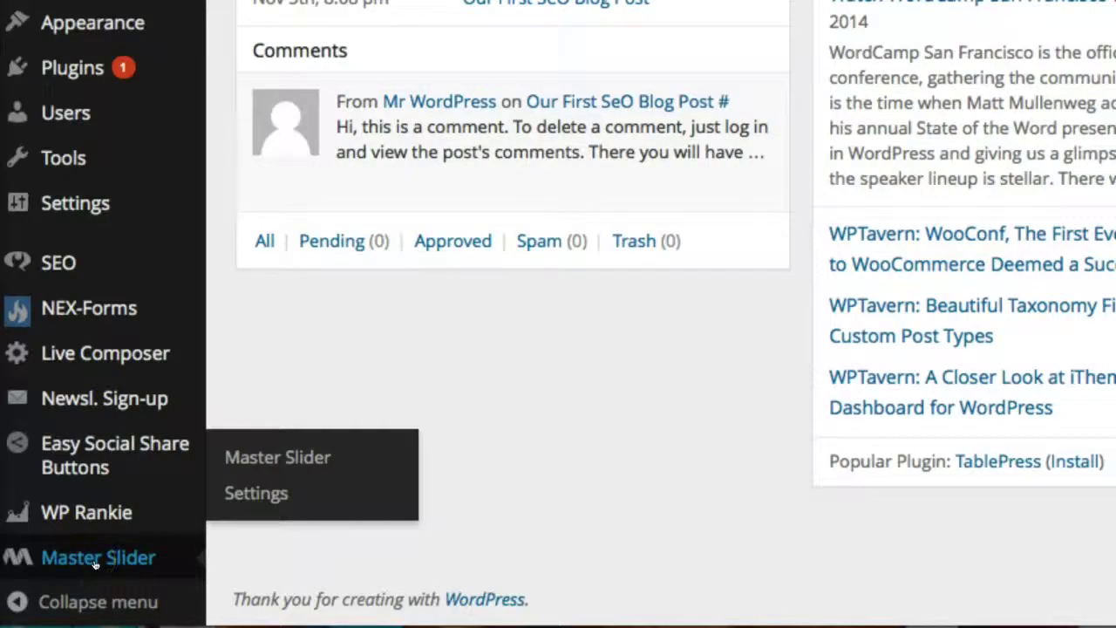
pyautogui.click(95, 558)
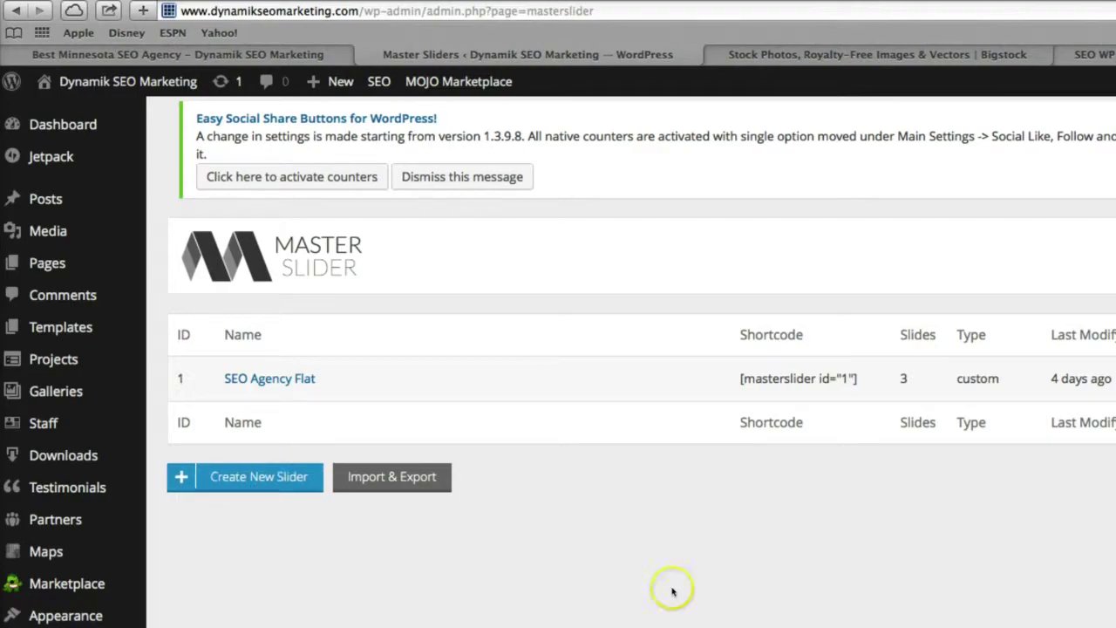
pyautogui.click(239, 485)
pyautogui.click(373, 525)
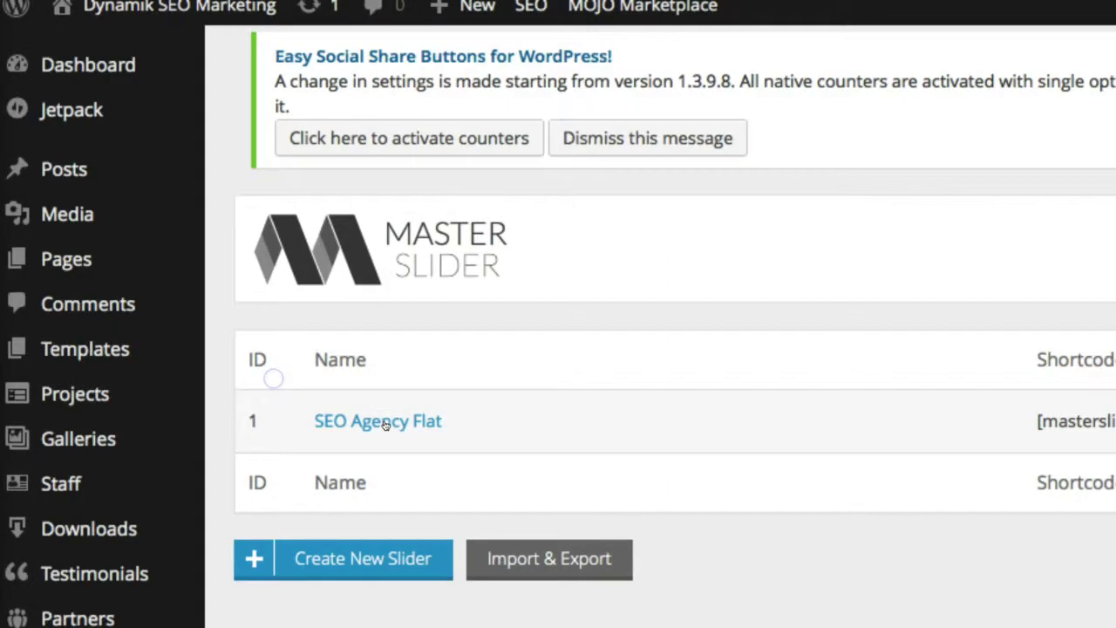
# - Open the SEO Agency Flat slider and scroll to the headline layer's Layer Content editor
pyautogui.click(385, 425)
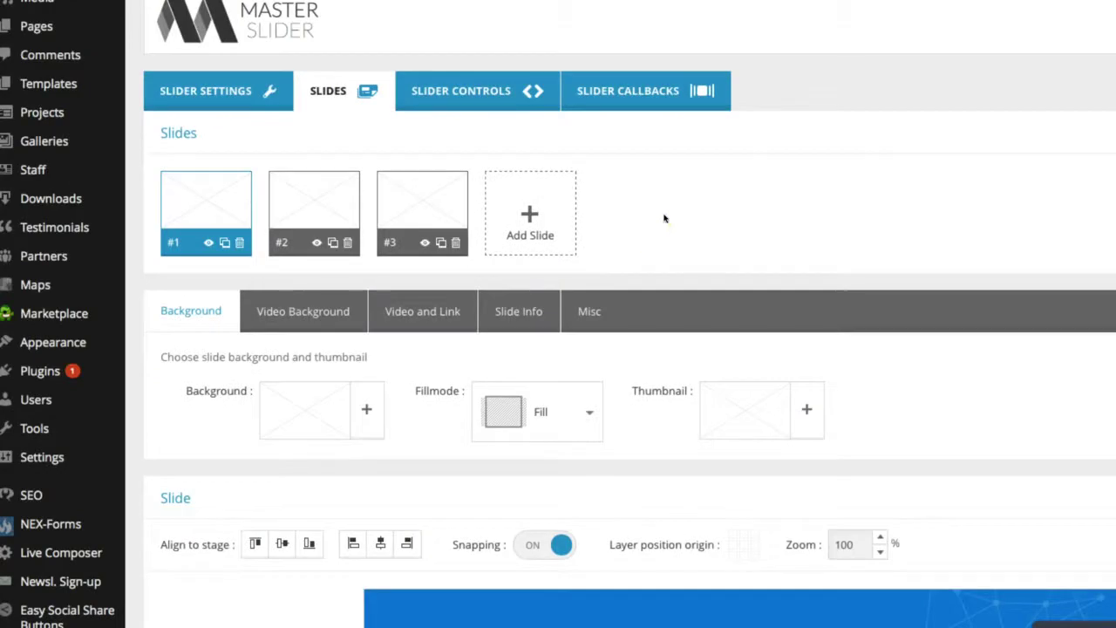
pyautogui.scroll(-1, 663, 218)
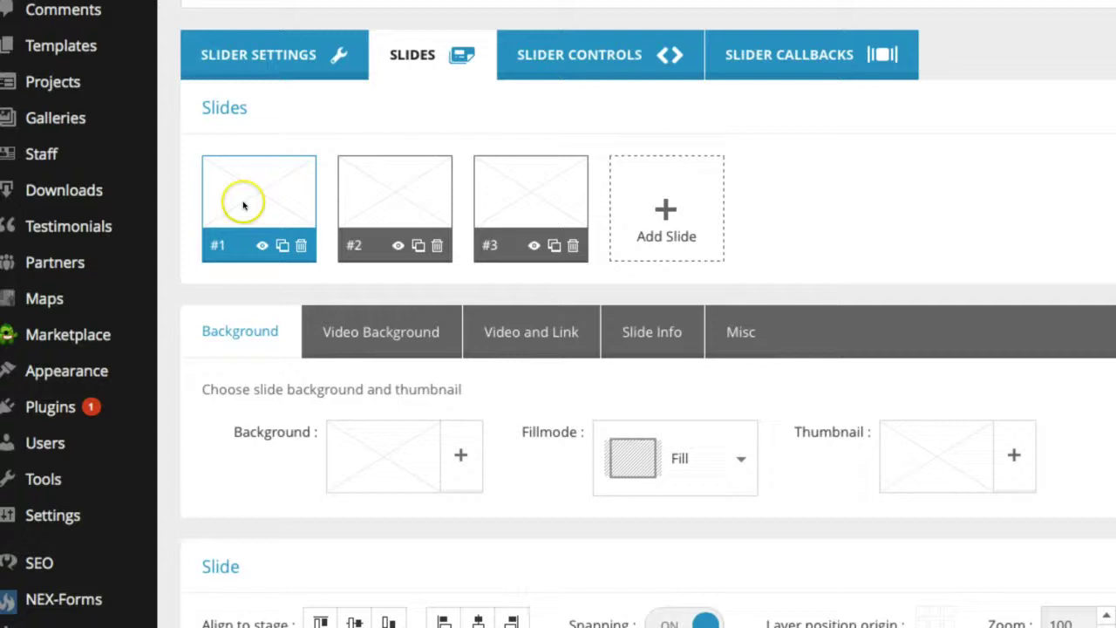
pyautogui.scroll(-2, 240, 197)
pyautogui.scroll(-2, 287, 287)
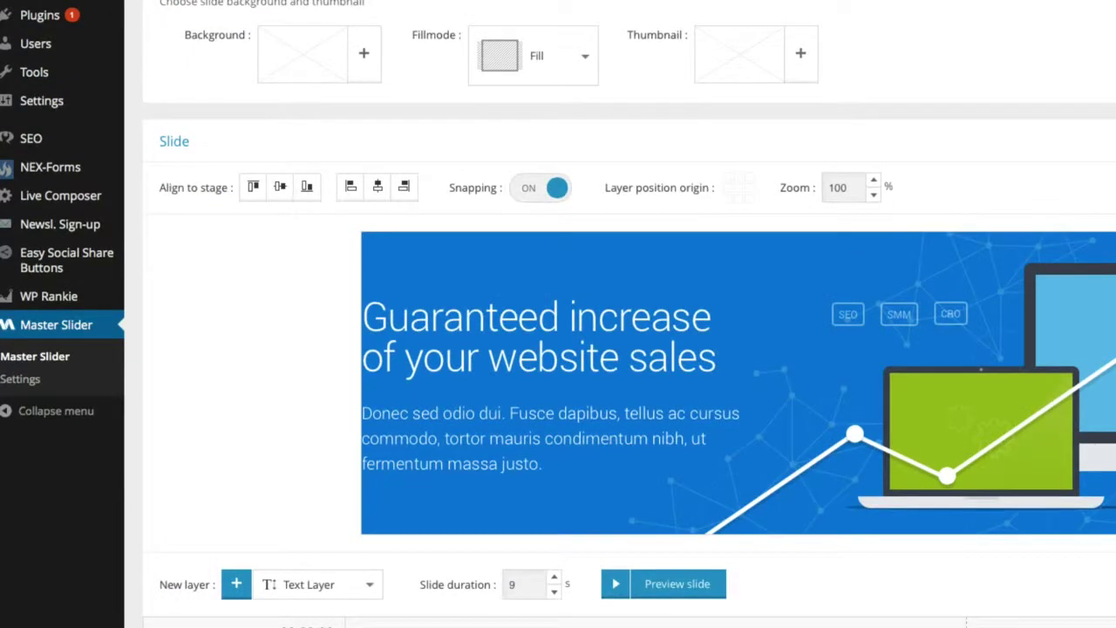
pyautogui.scroll(1, 410, 52)
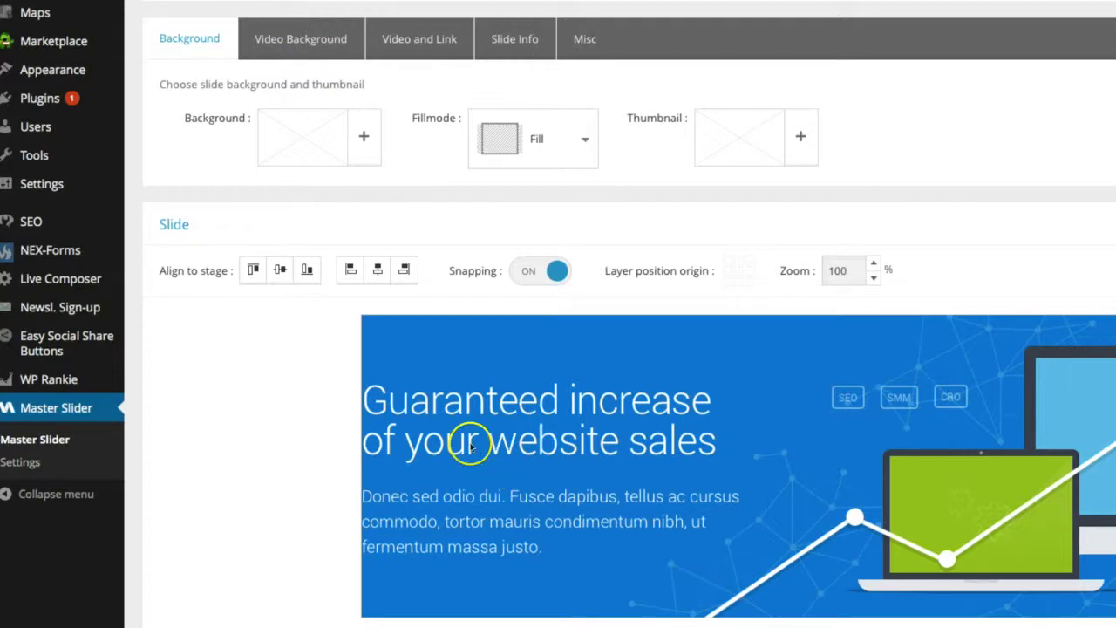
pyautogui.scroll(-1, 259, 394)
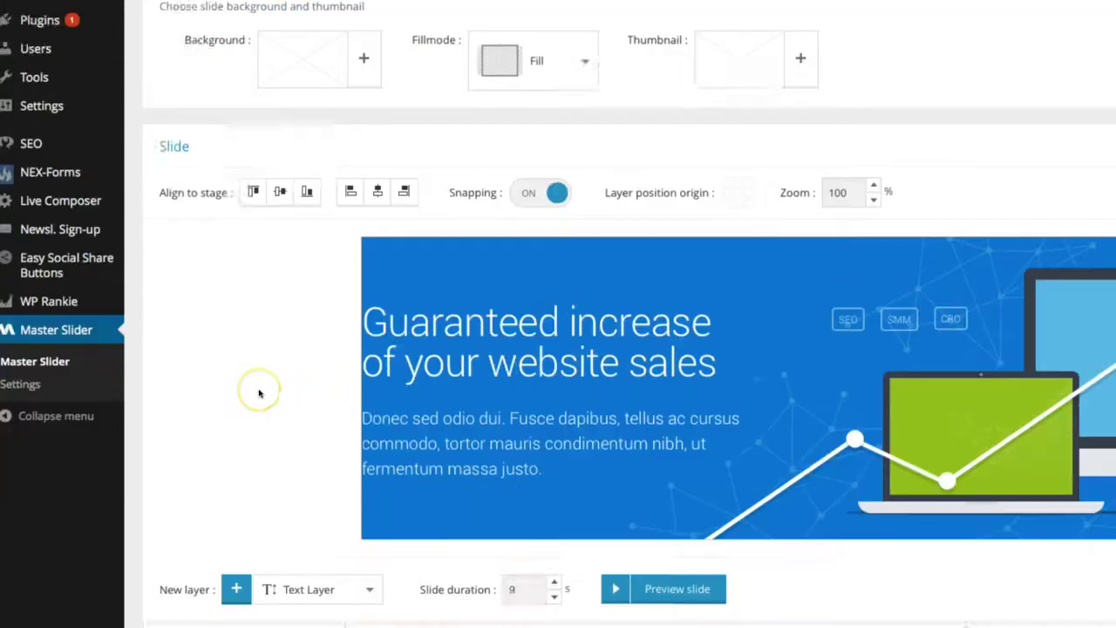
pyautogui.scroll(-1, 259, 393)
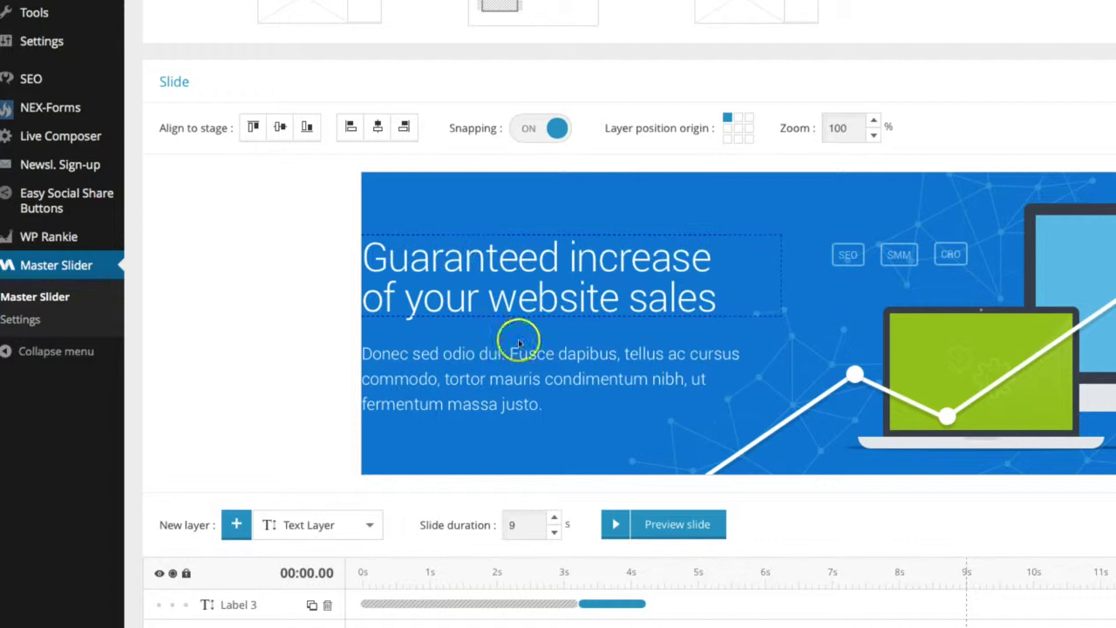
pyautogui.scroll(-5, 234, 318)
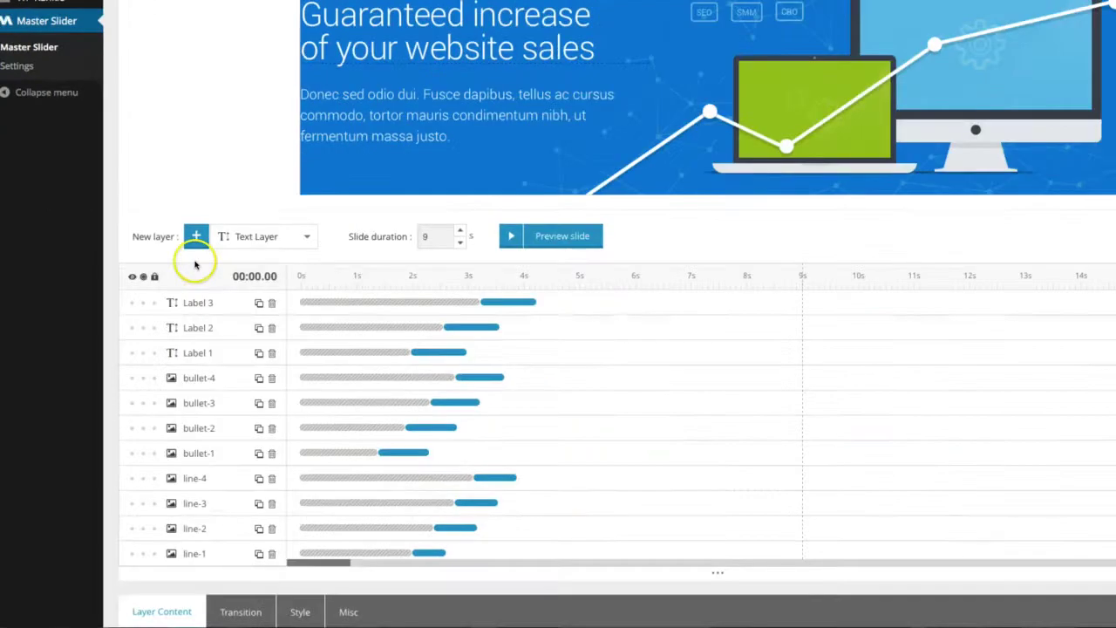
pyautogui.scroll(-5, 184, 266)
pyautogui.scroll(-5, 192, 341)
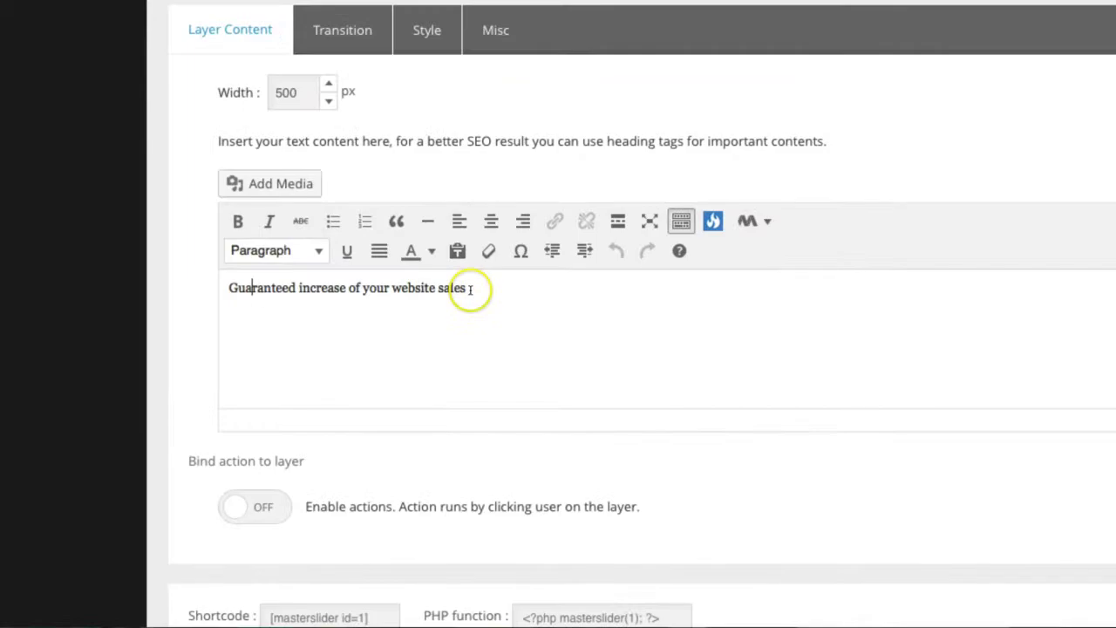
# - Change the headline from 'increase of your website sales' to 'Guaranteed Return on Investment'
pyautogui.moveTo(469, 289); pyautogui.dragTo(333, 293)
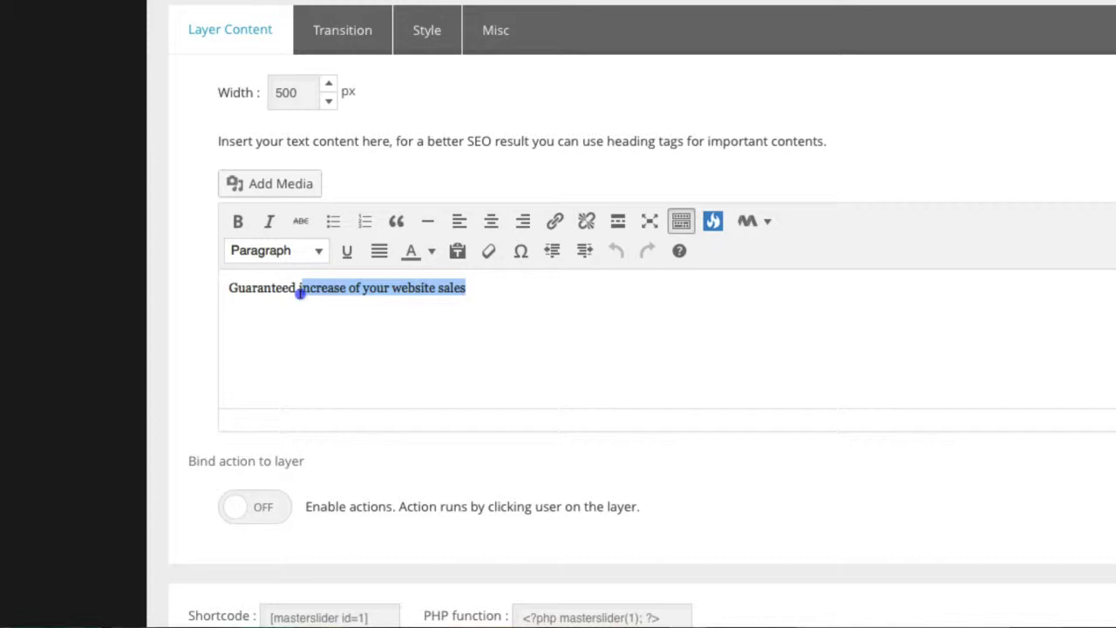
pyautogui.press('BackSpace')
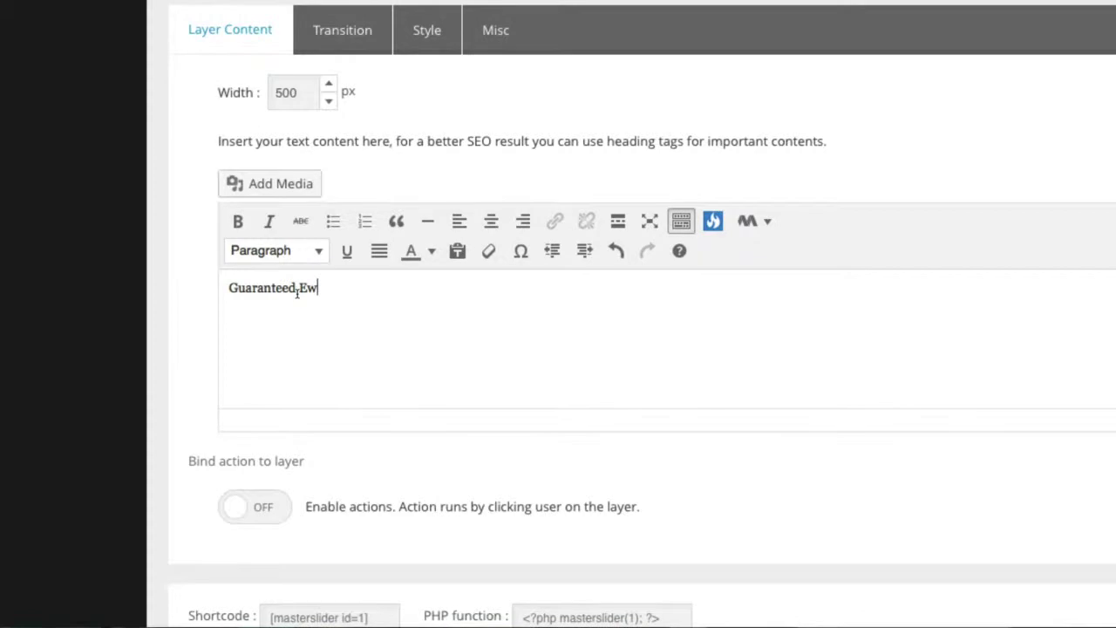
pyautogui.press('BackSpace')
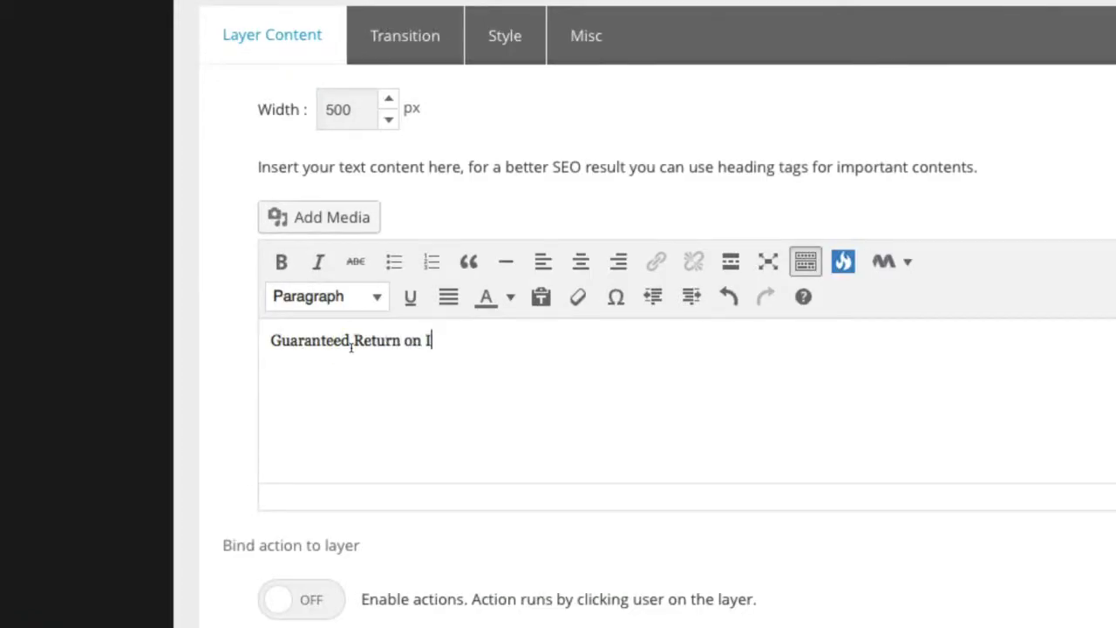
pyautogui.write('eturn on Investment')
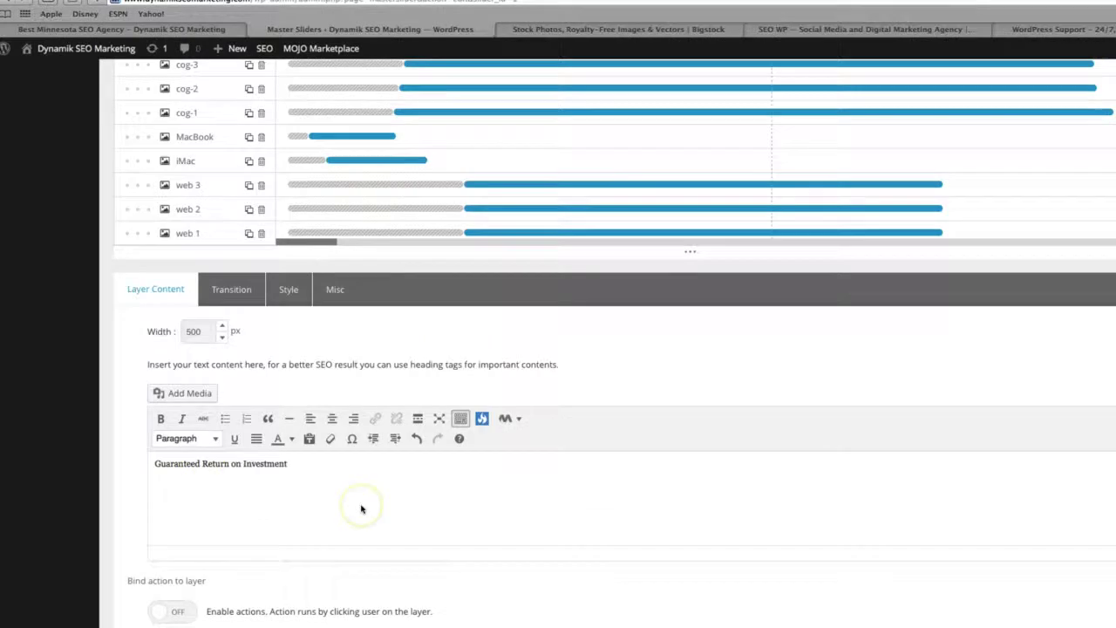
# - Select the body text layer and open its 'Donec sed odio dui' paragraph for editing
pyautogui.scroll(5, 613, 423)
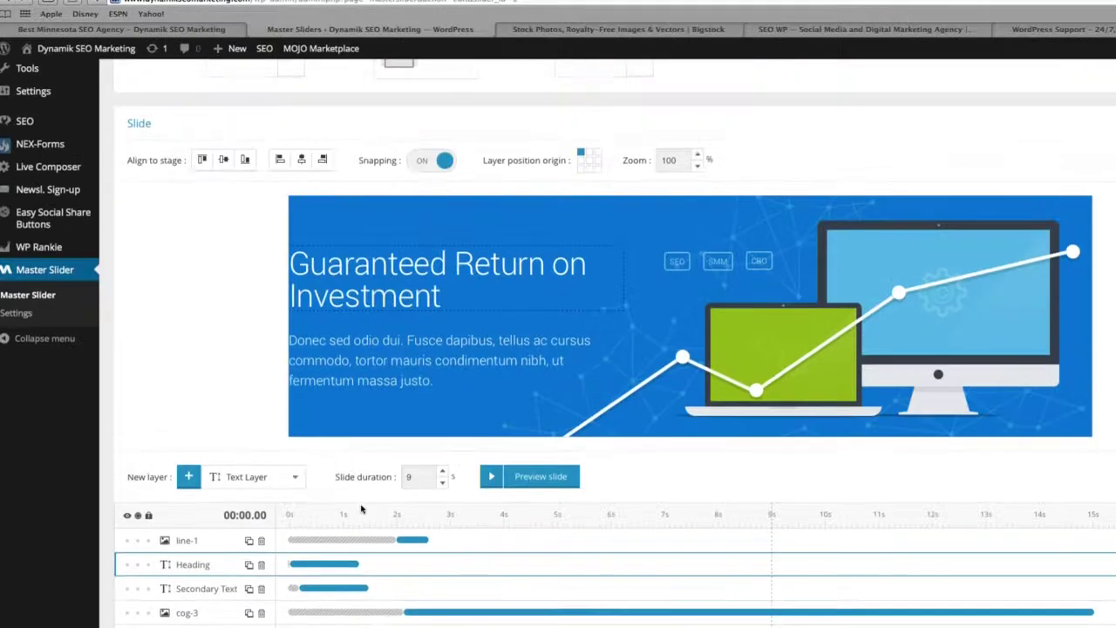
pyautogui.click(425, 292)
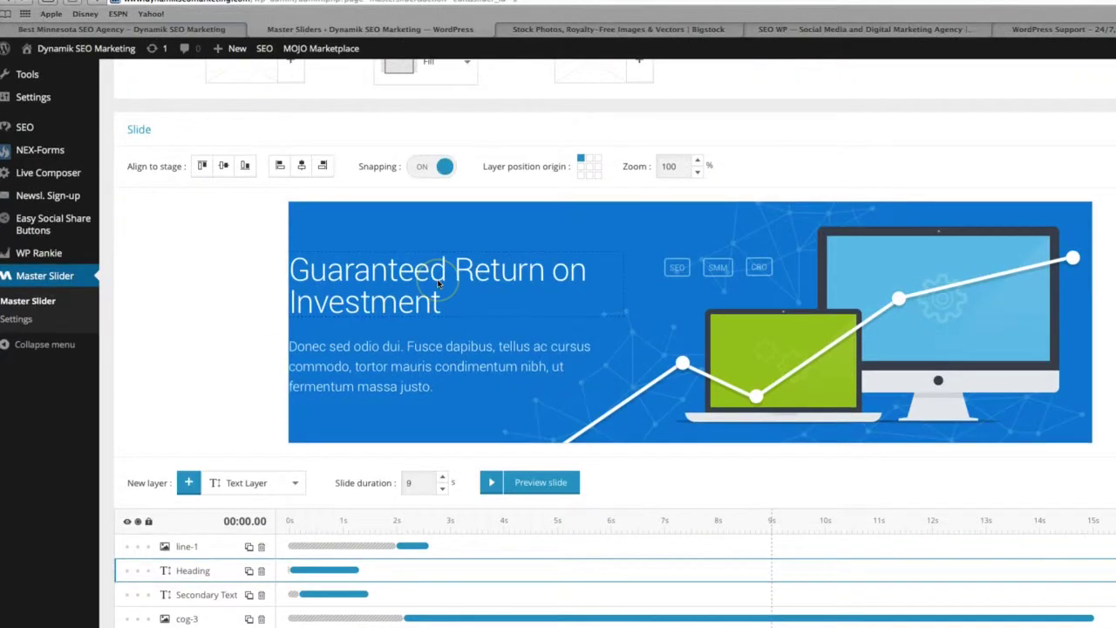
pyautogui.click(400, 363)
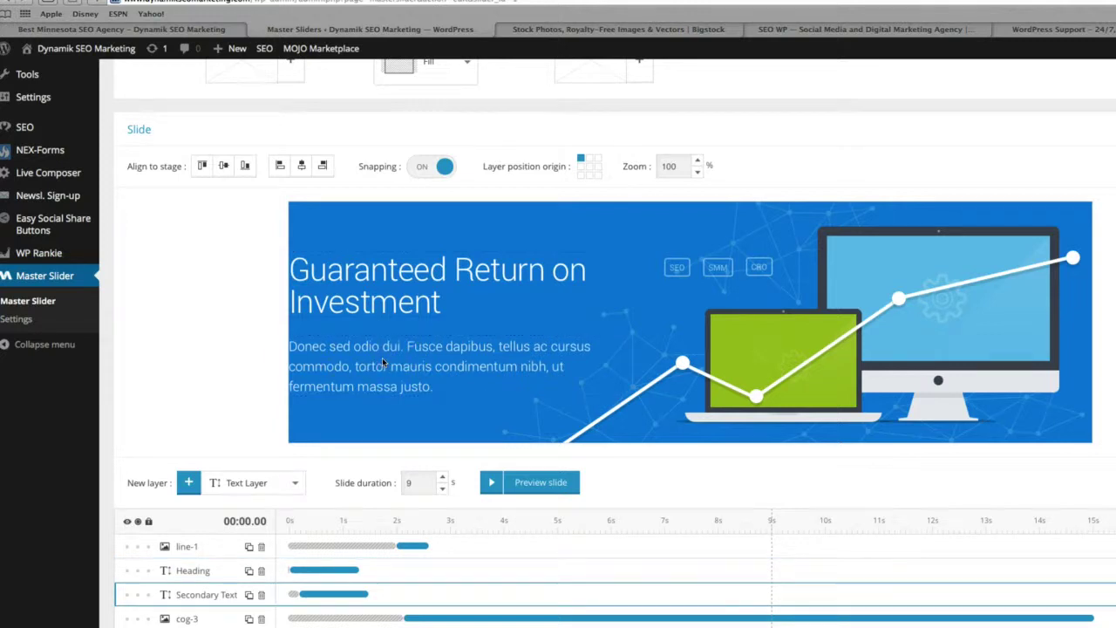
pyautogui.scroll(-12, 200, 319)
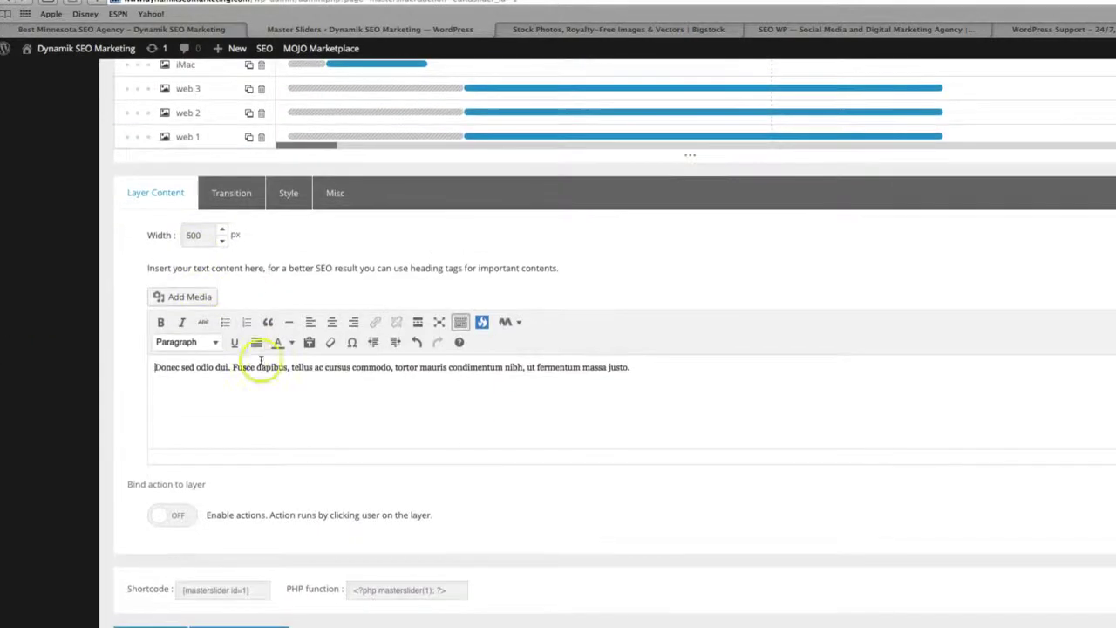
pyautogui.click(262, 365)
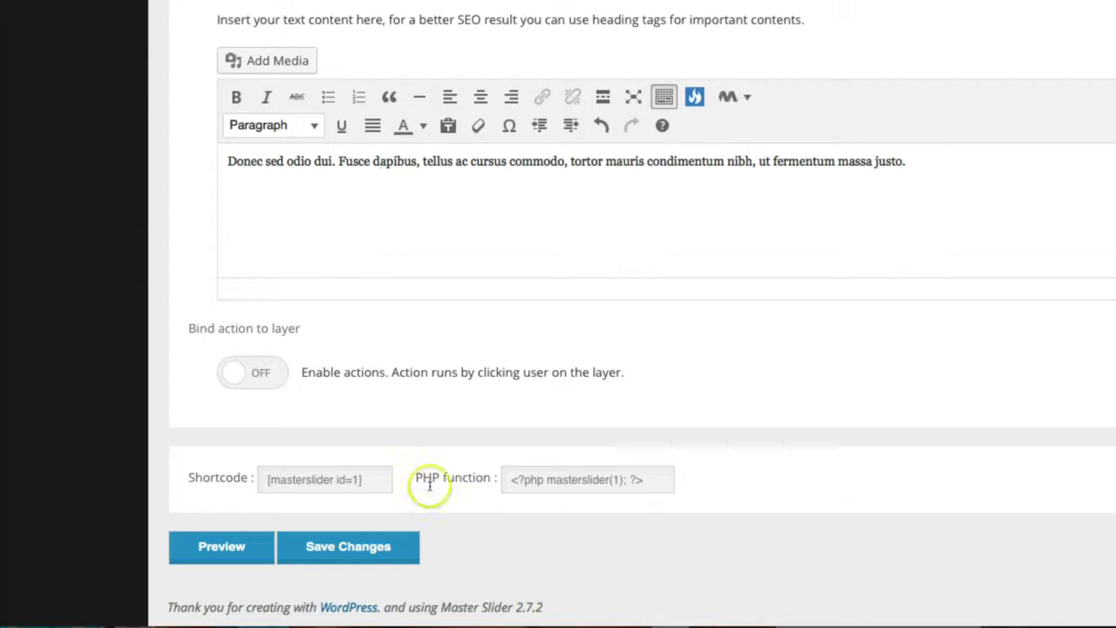
# - Save the slider edits with Save Changes
pyautogui.click(358, 547)
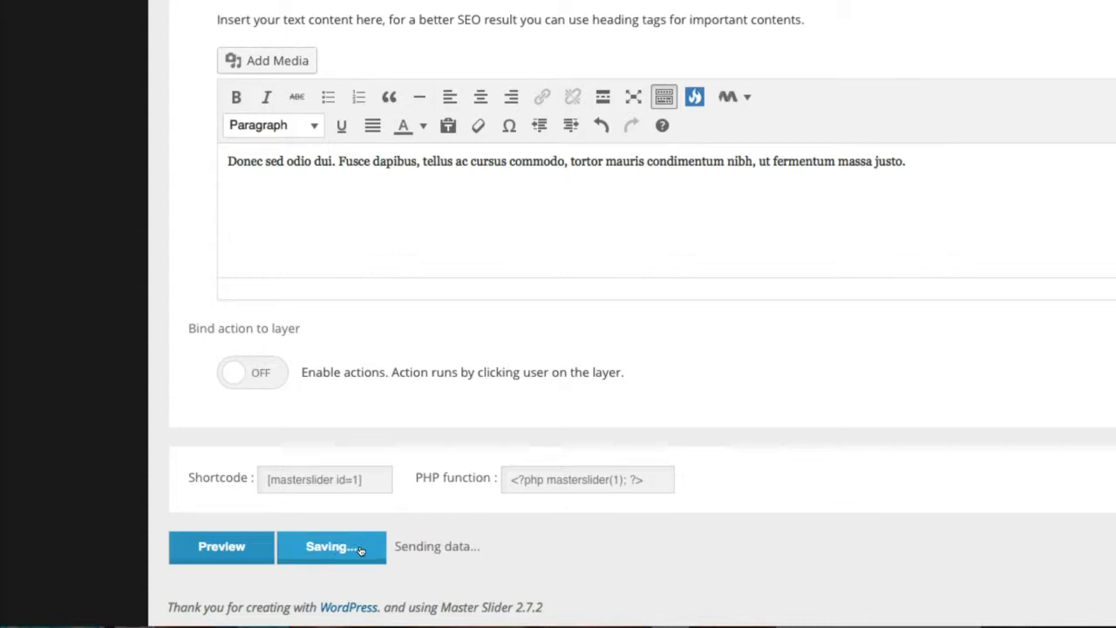
pyautogui.scroll(10, 541, 399)
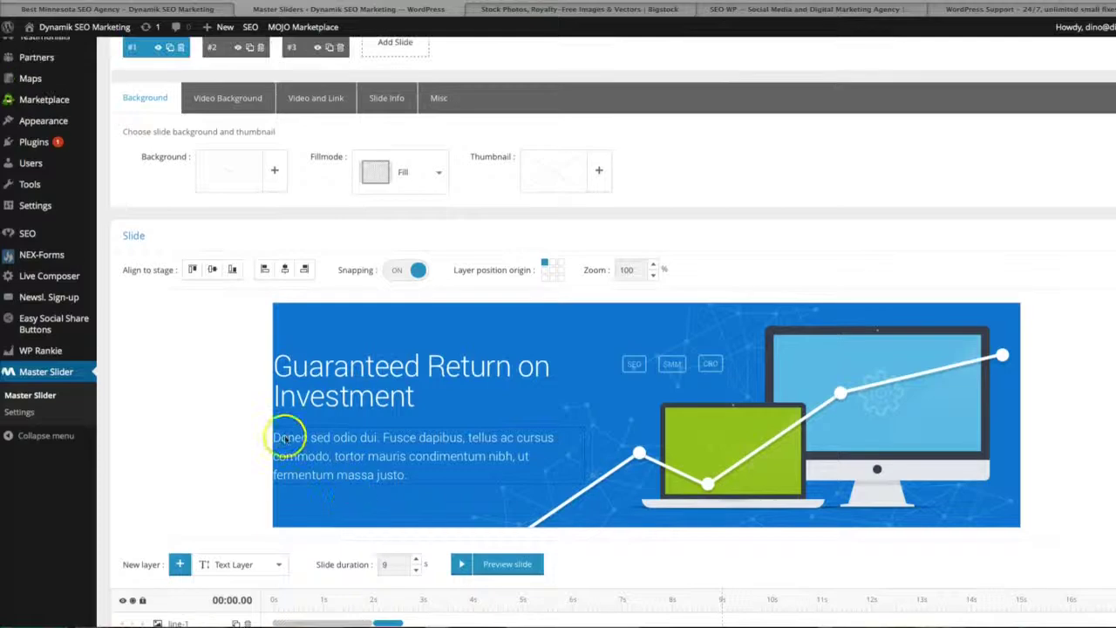
pyautogui.scroll(3, 401, 361)
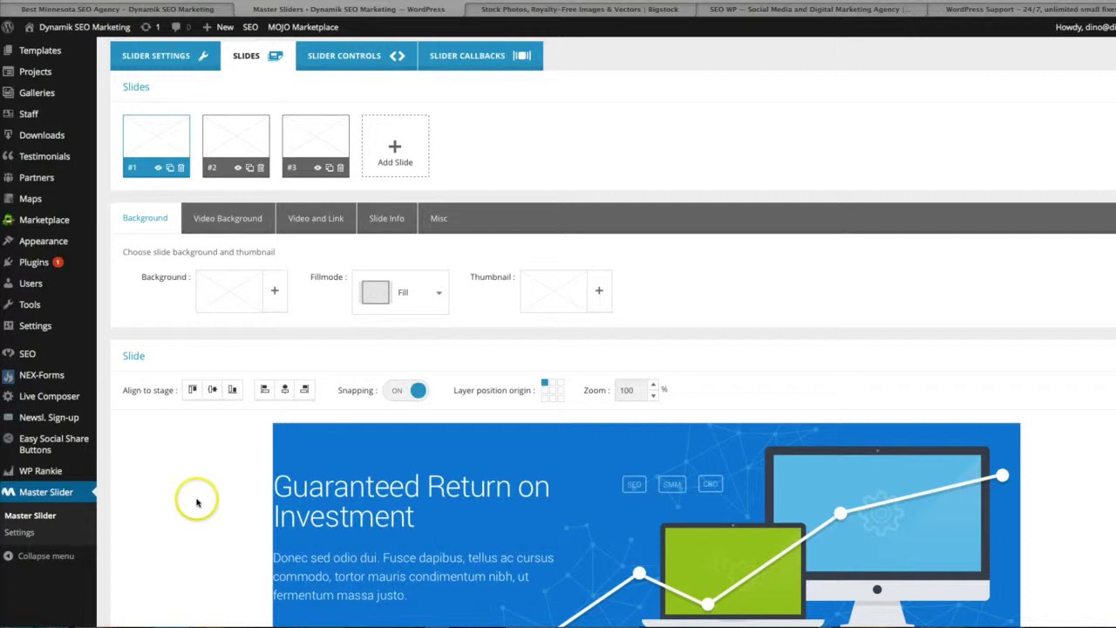
pyautogui.scroll(3, 218, 511)
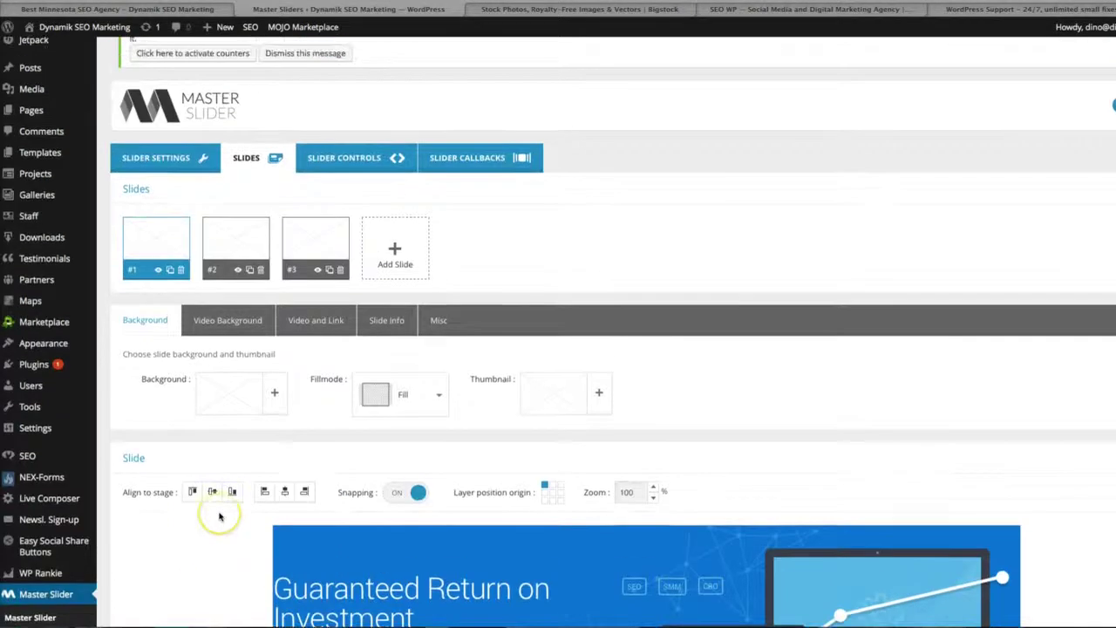
# - Review slides #2 and #3 of the SEO Agency Flat slider
pyautogui.click(231, 248)
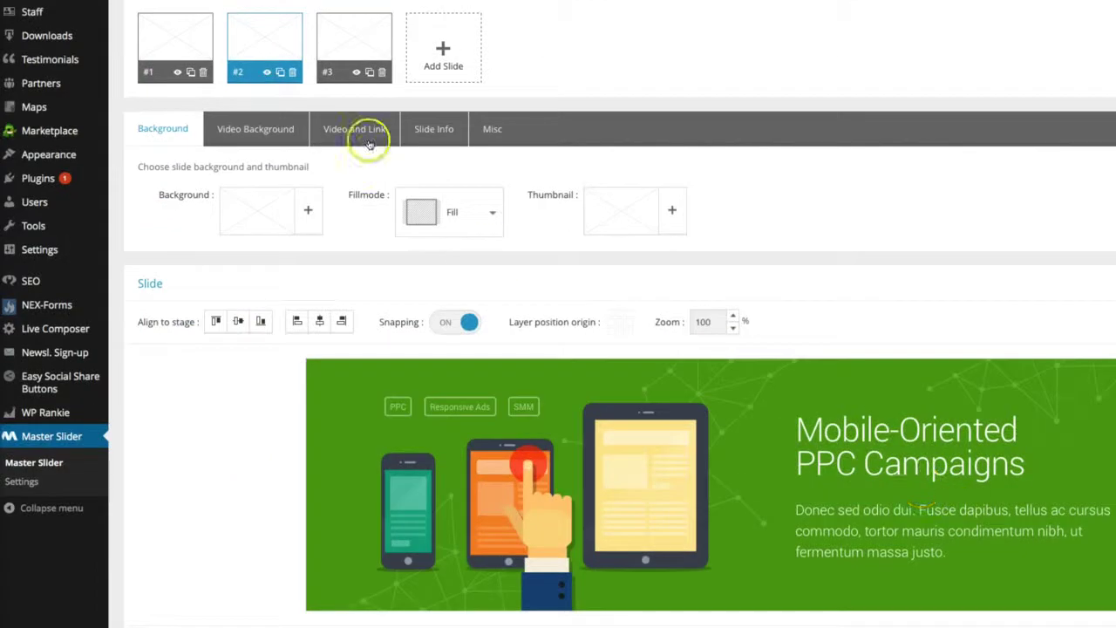
pyautogui.click(433, 348)
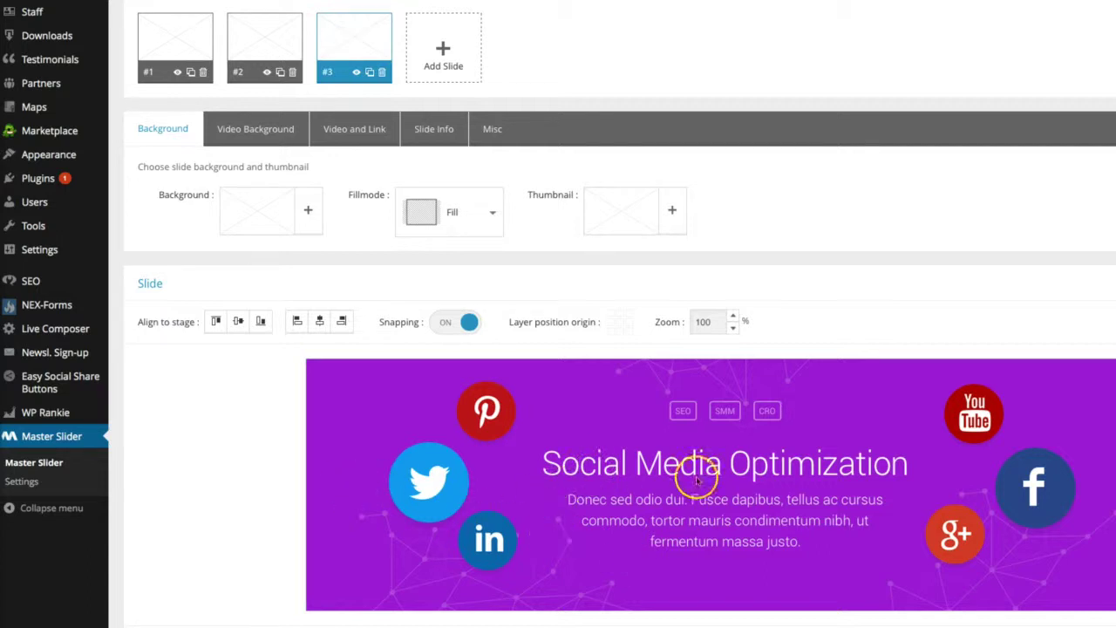
pyautogui.scroll(-1, 593, 481)
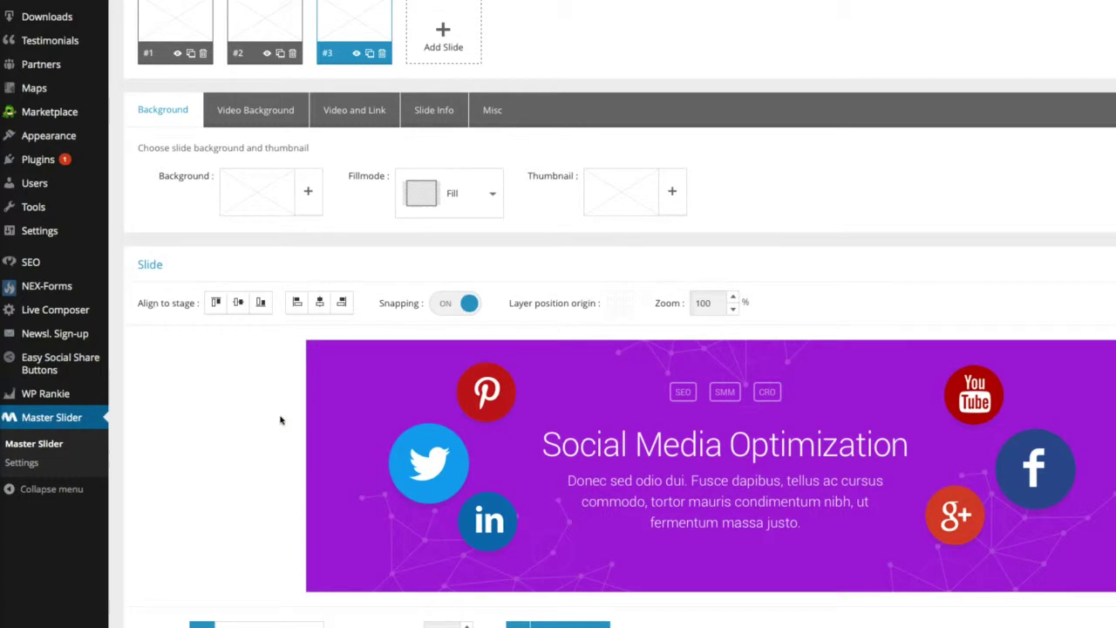
pyautogui.scroll(3, 280, 420)
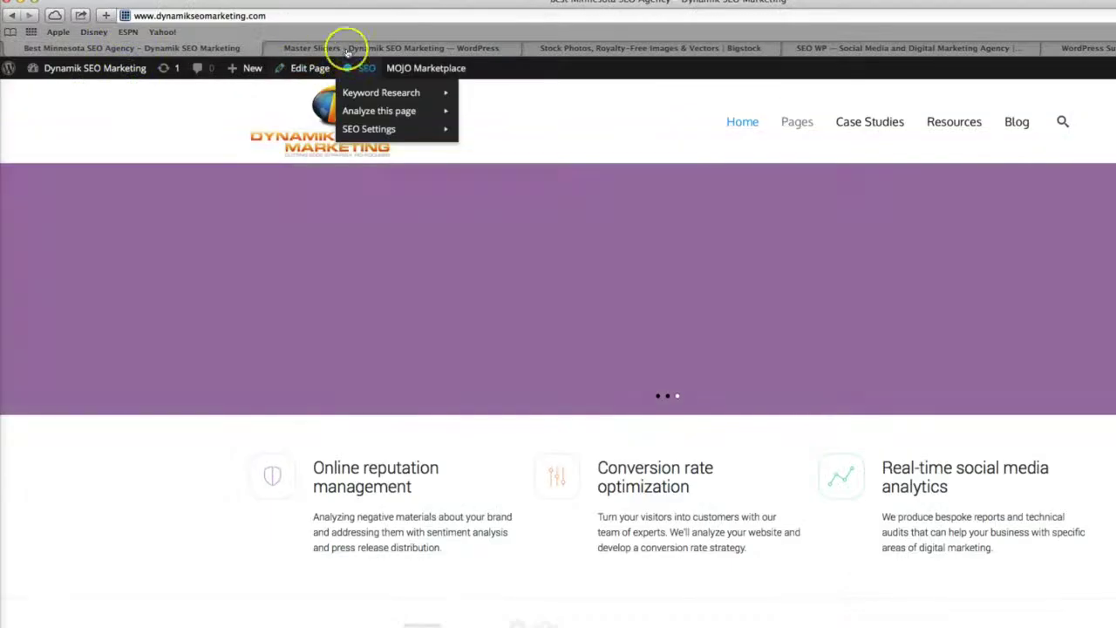
# - Reload the Dynamik SEO Marketing homepage and scroll through its service blocks
pyautogui.click(298, 15)
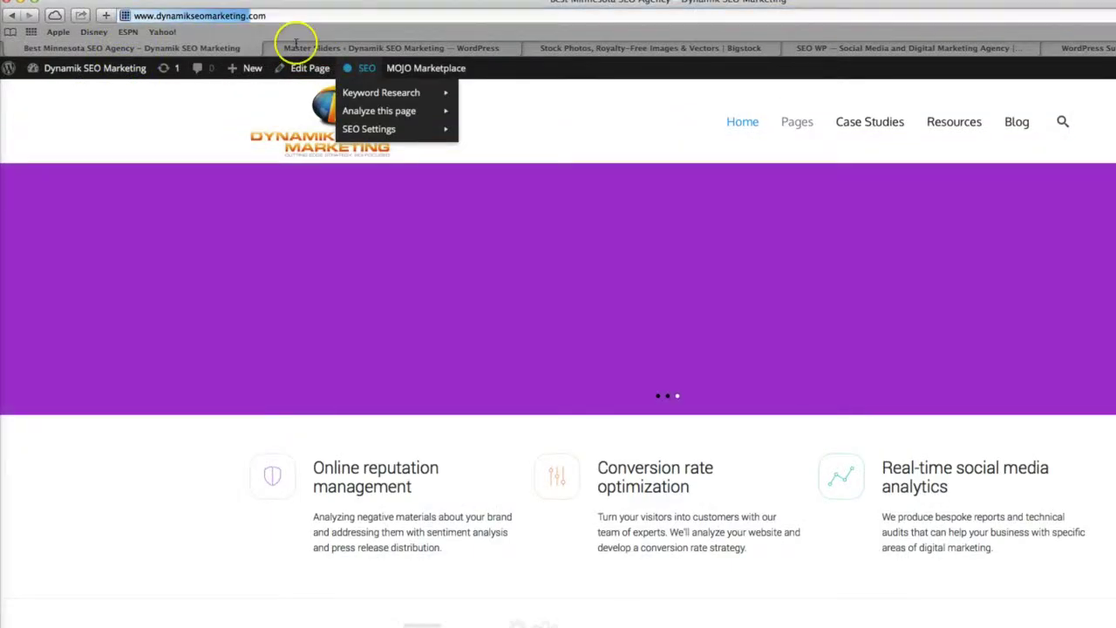
pyautogui.press('Return')
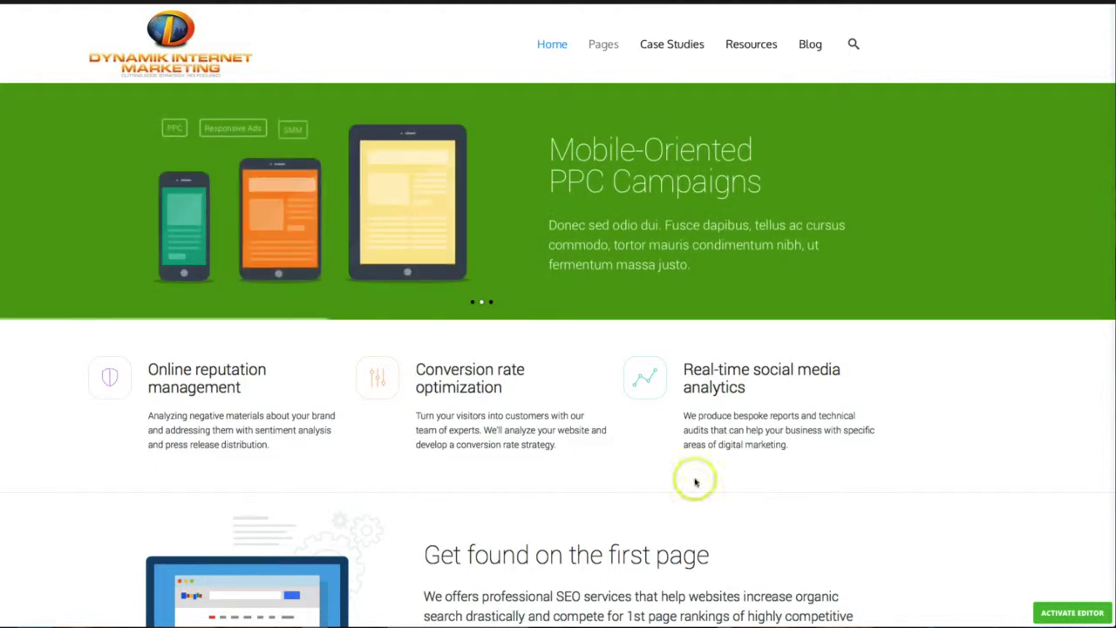
pyautogui.scroll(-1, 540, 419)
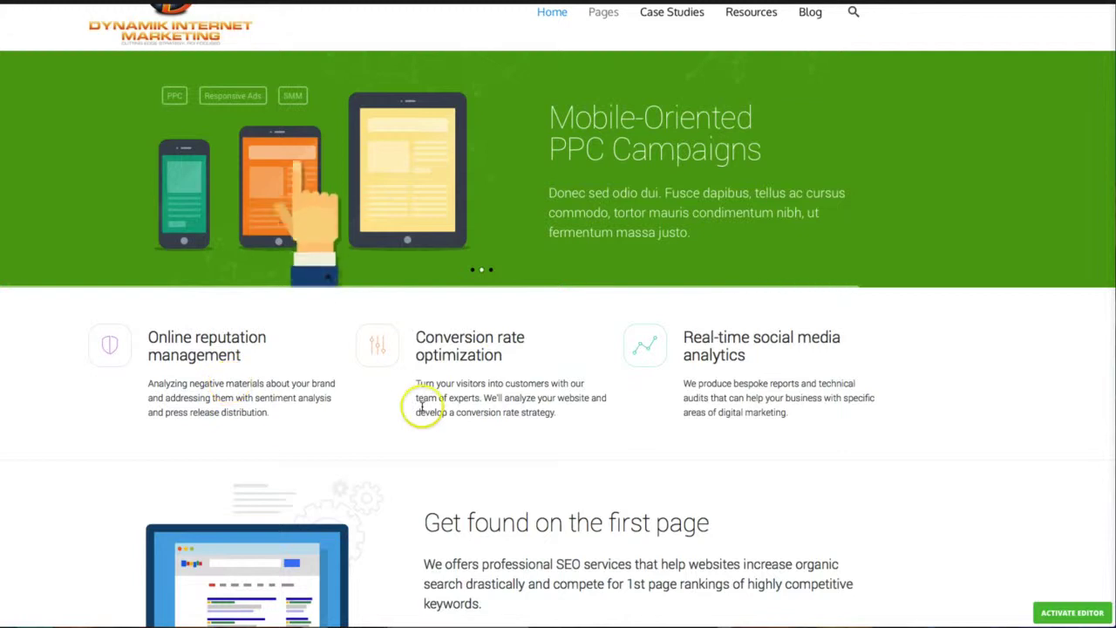
pyautogui.scroll(1, 422, 406)
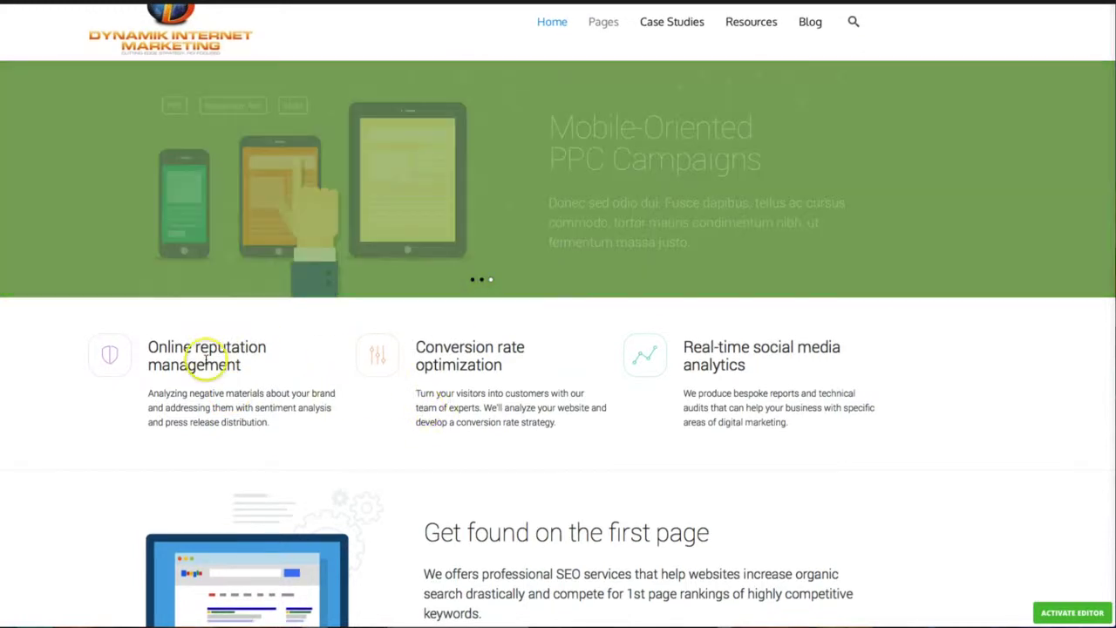
pyautogui.scroll(-2, 516, 469)
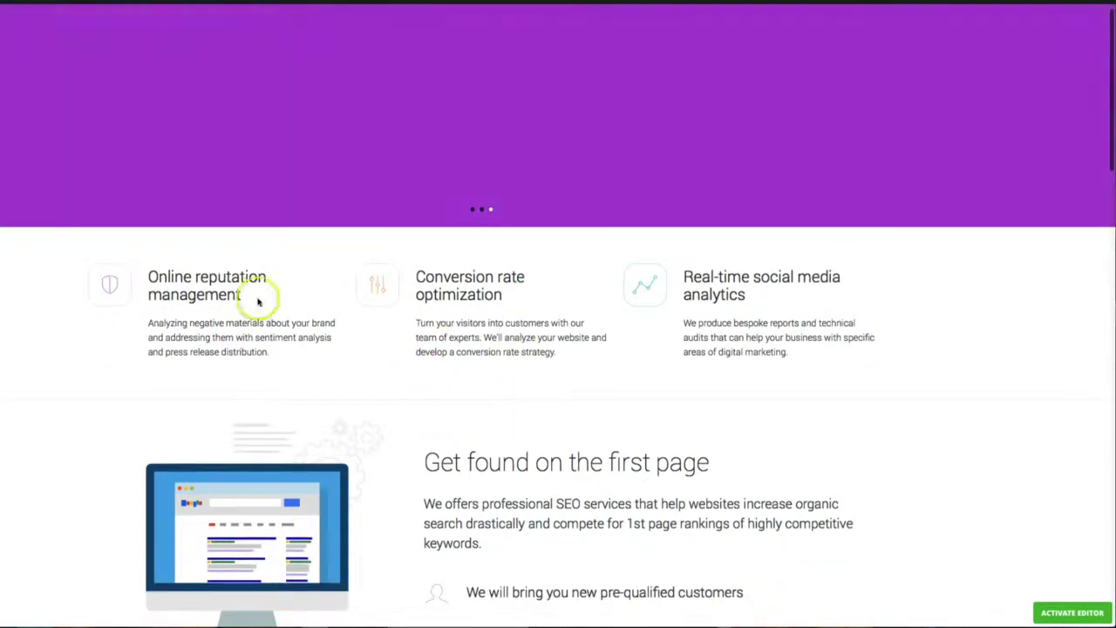
pyautogui.scroll(-1, 610, 410)
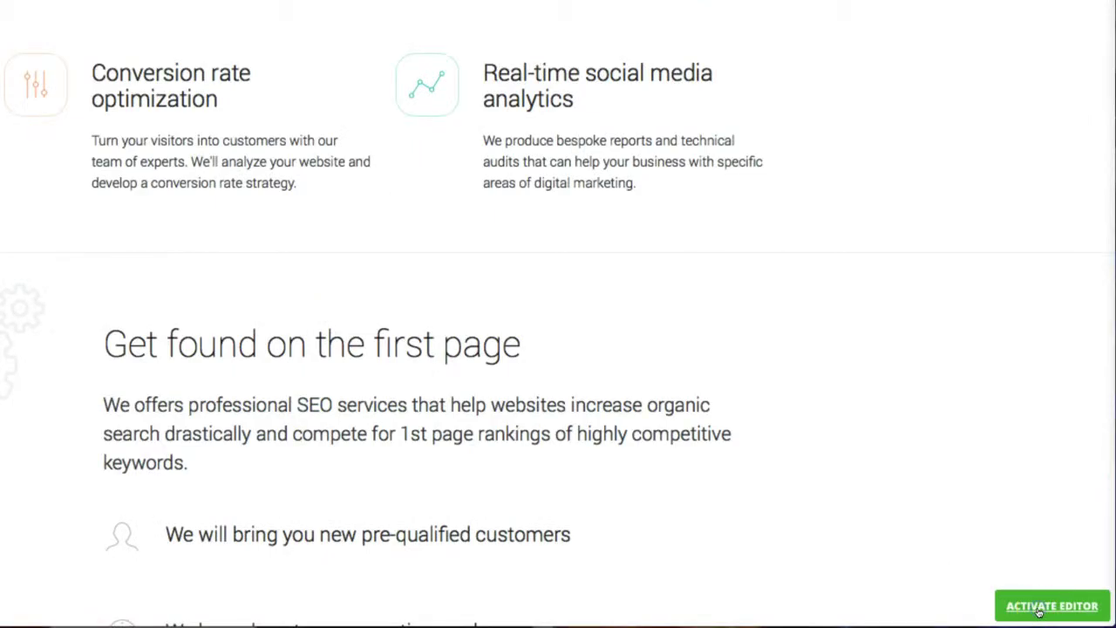
# - Activate the page builder and replace the Online reputation management description with 'Test'
pyautogui.click(1039, 612)
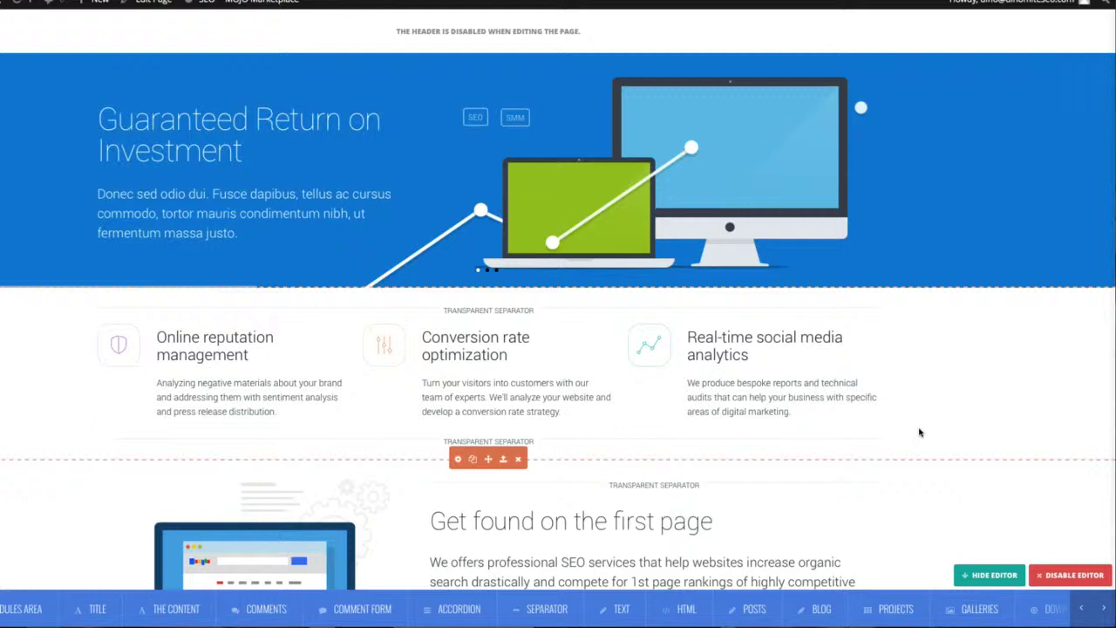
pyautogui.scroll(-2, 919, 431)
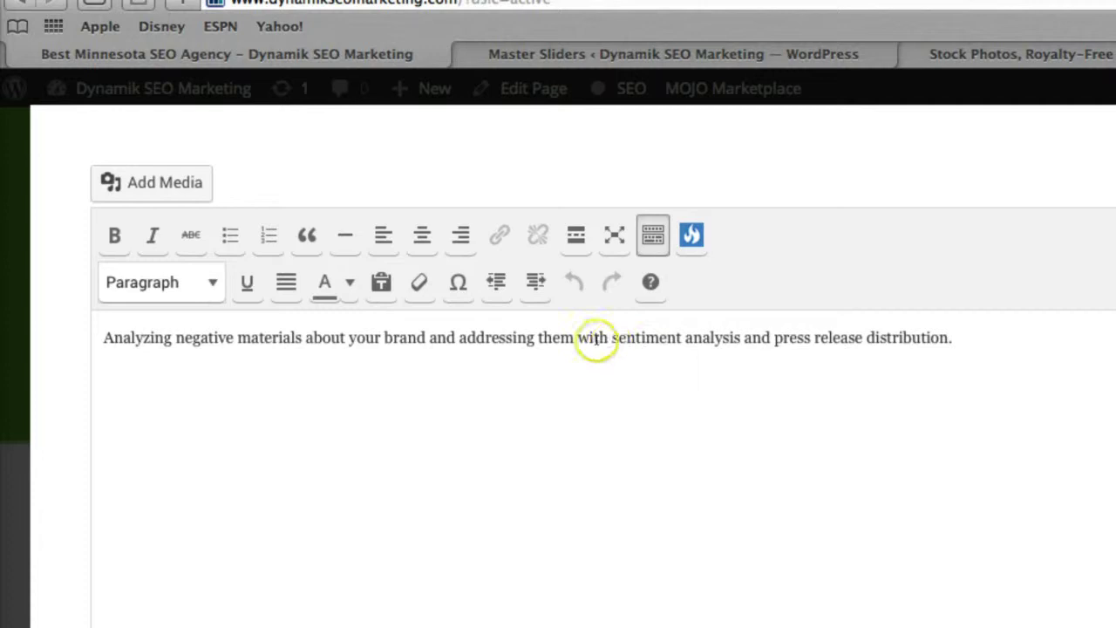
pyautogui.tripleClick(433, 230)
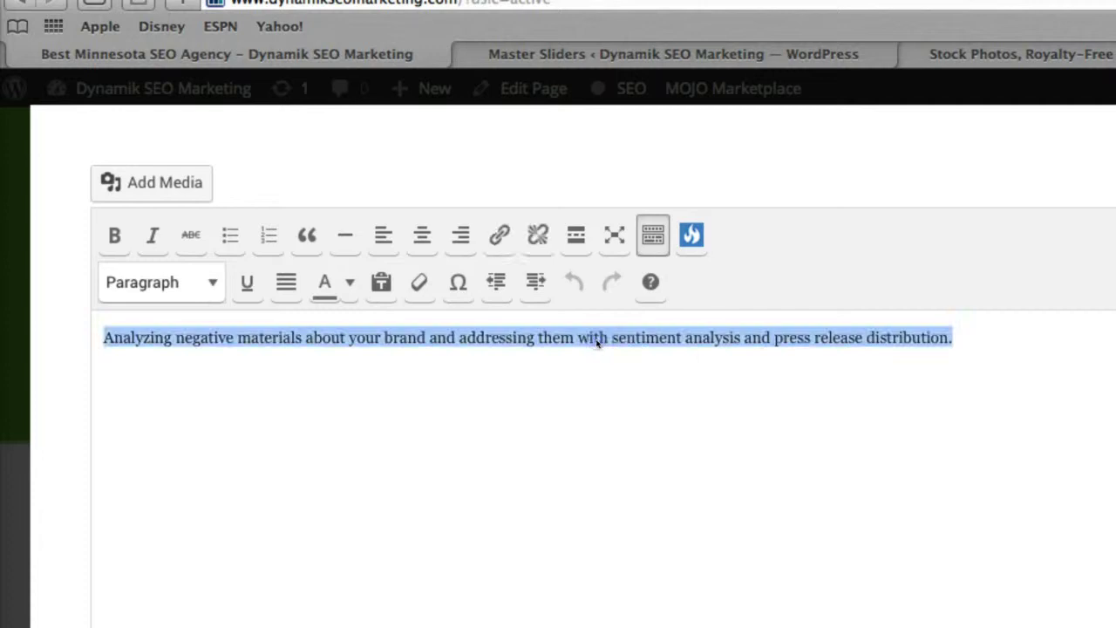
pyautogui.write('Testing Testing Tesgting')
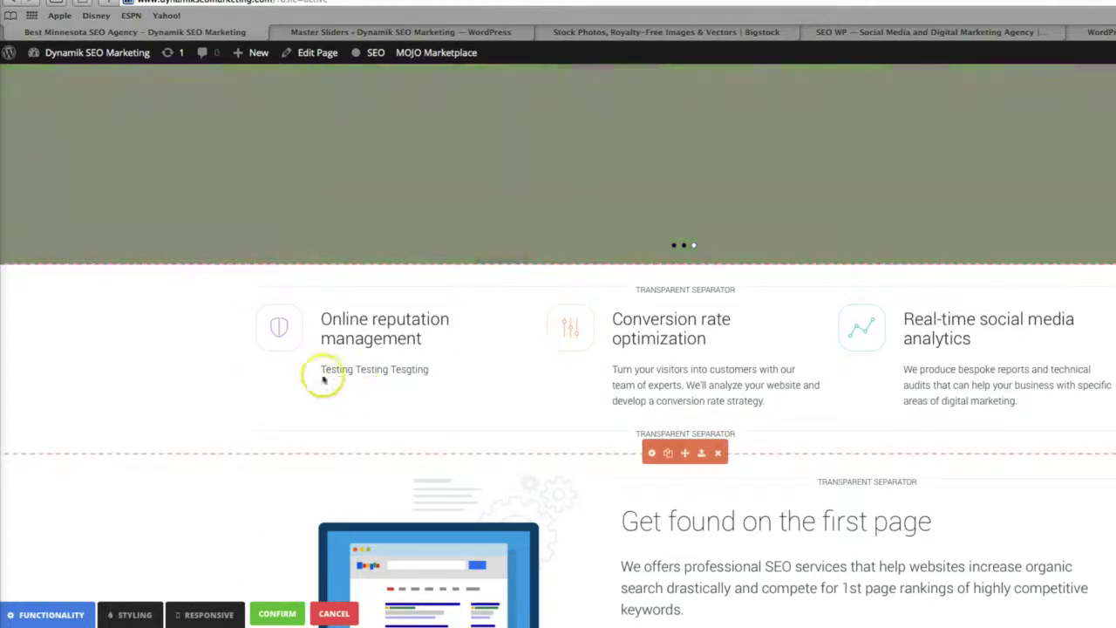
pyautogui.moveTo(356, 374)
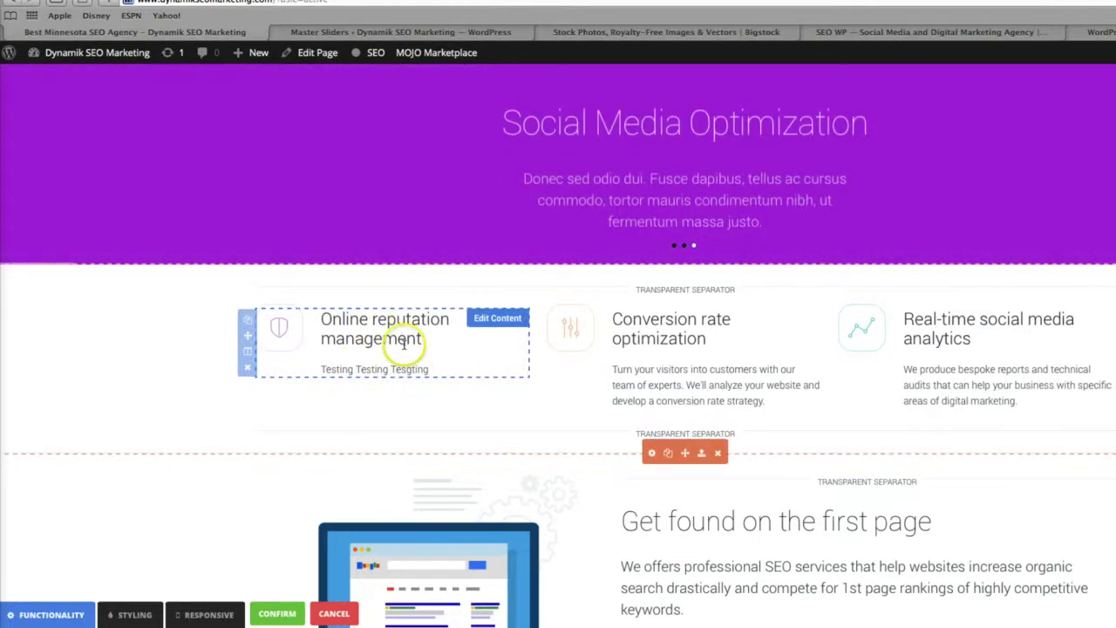
pyautogui.moveTo(626, 338)
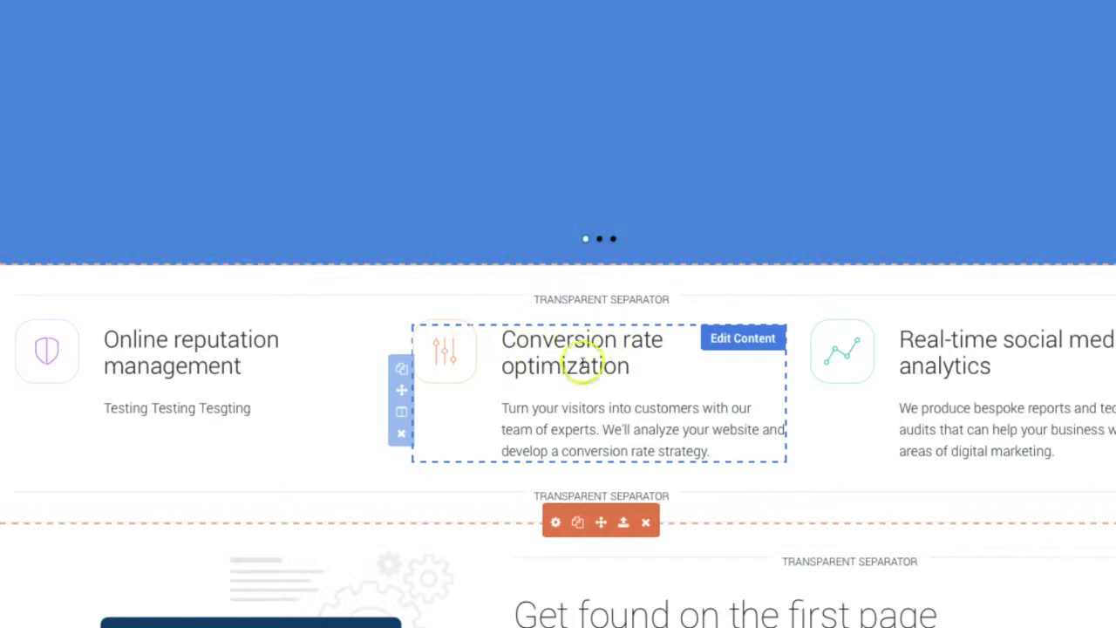
# - Edit the reputation module's Primary Button Link value and confirm the change
pyautogui.click(444, 440)
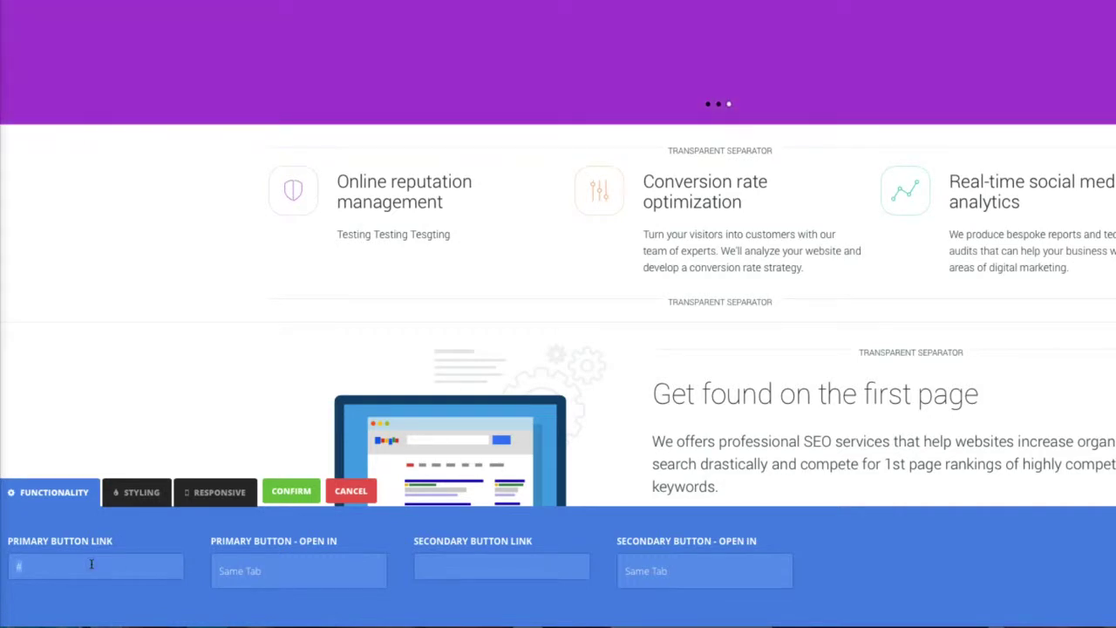
pyautogui.click(75, 580)
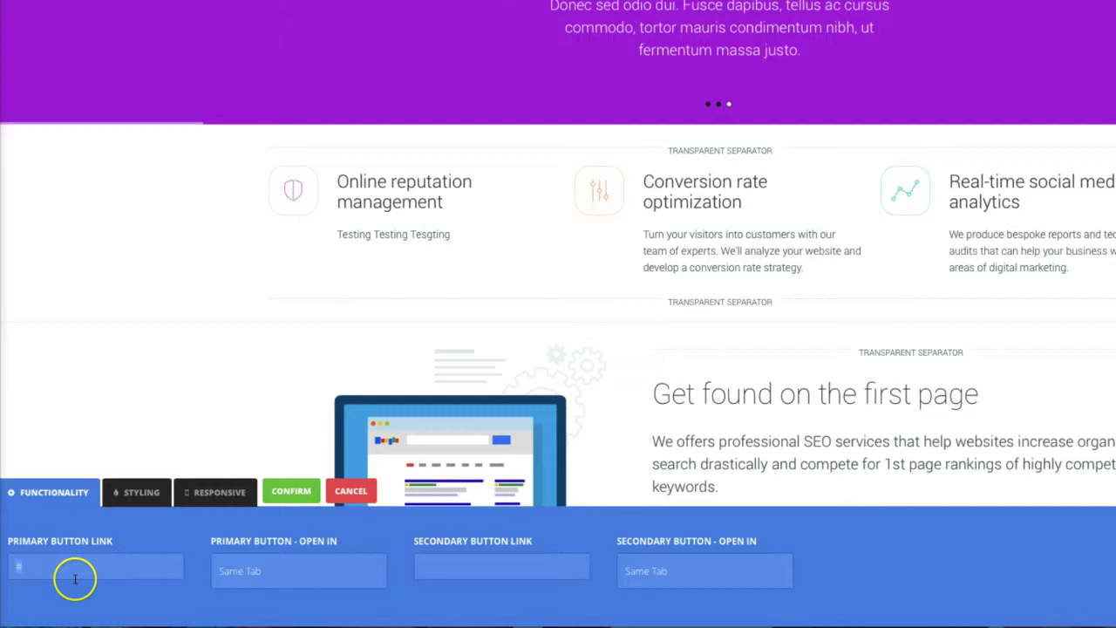
pyautogui.click(53, 576)
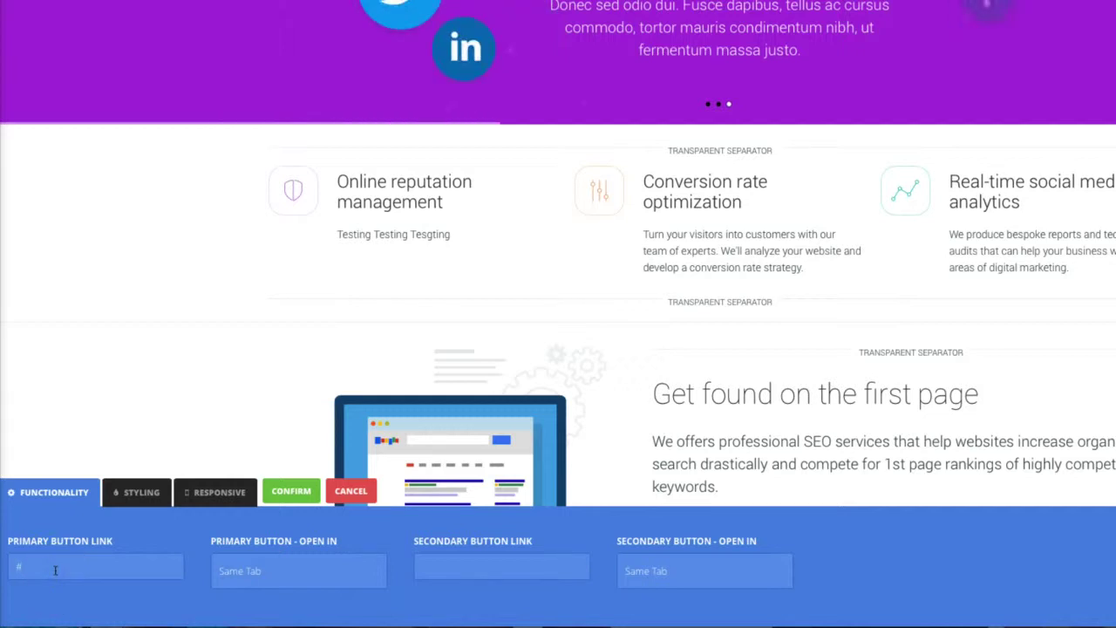
pyautogui.click(108, 575)
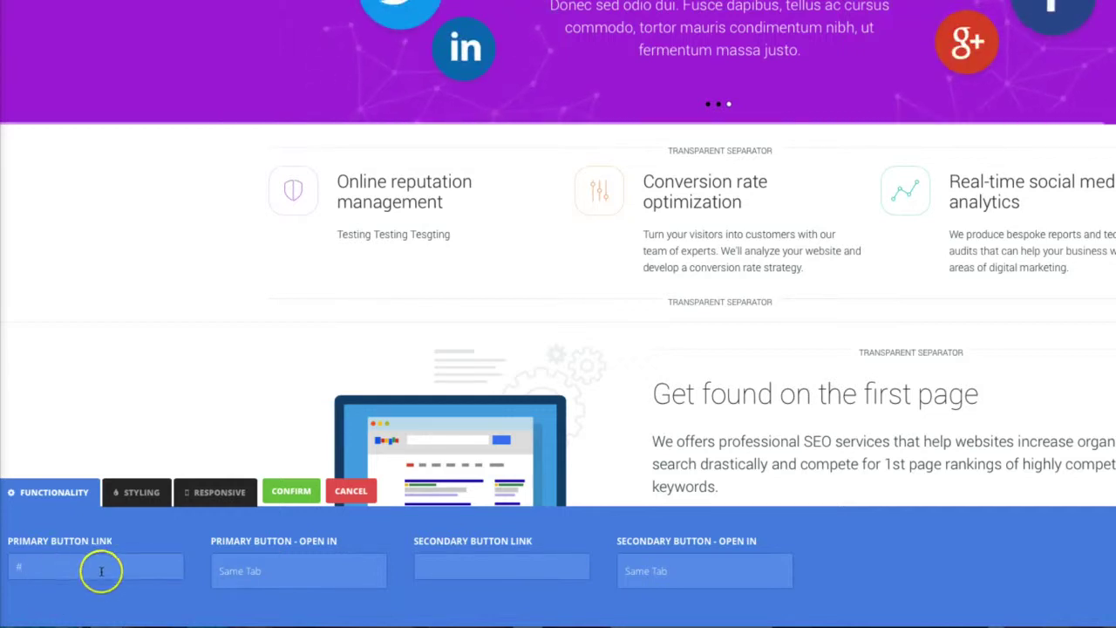
pyautogui.click(290, 491)
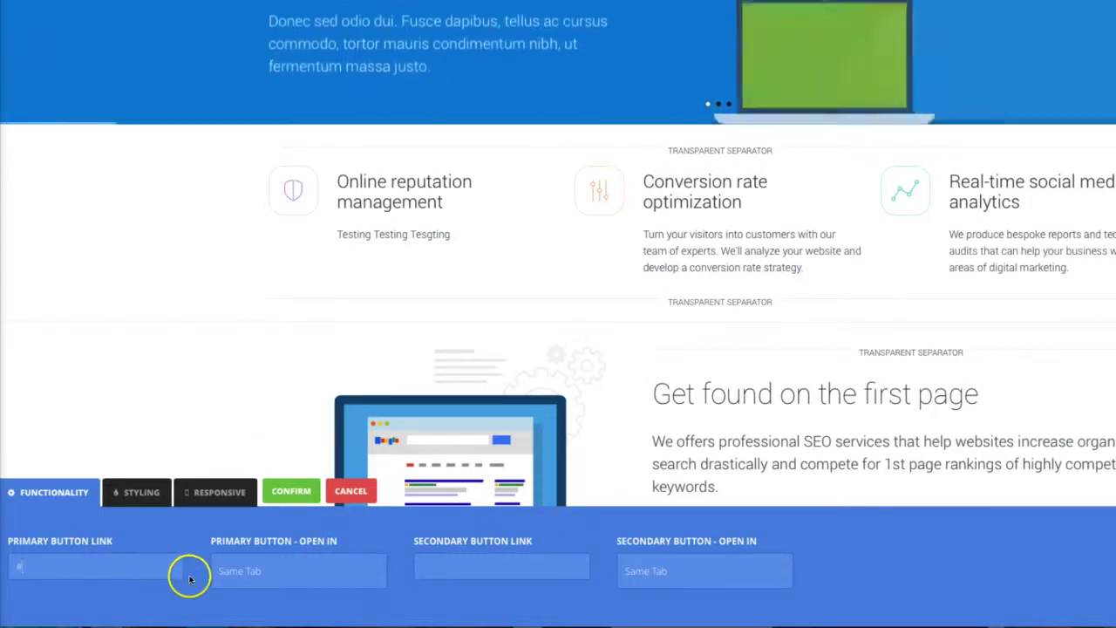
pyautogui.click(288, 492)
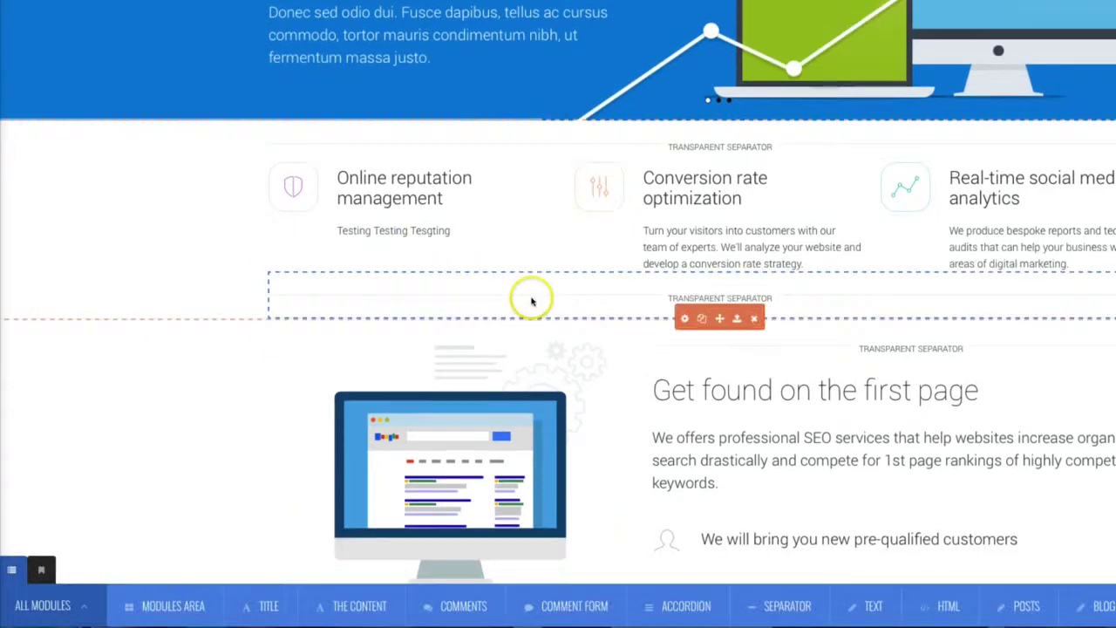
# - Open the image module settings for the illustration beside 'Get found on the first page'
pyautogui.scroll(-1, 529, 296)
pyautogui.scroll(-2, 434, 361)
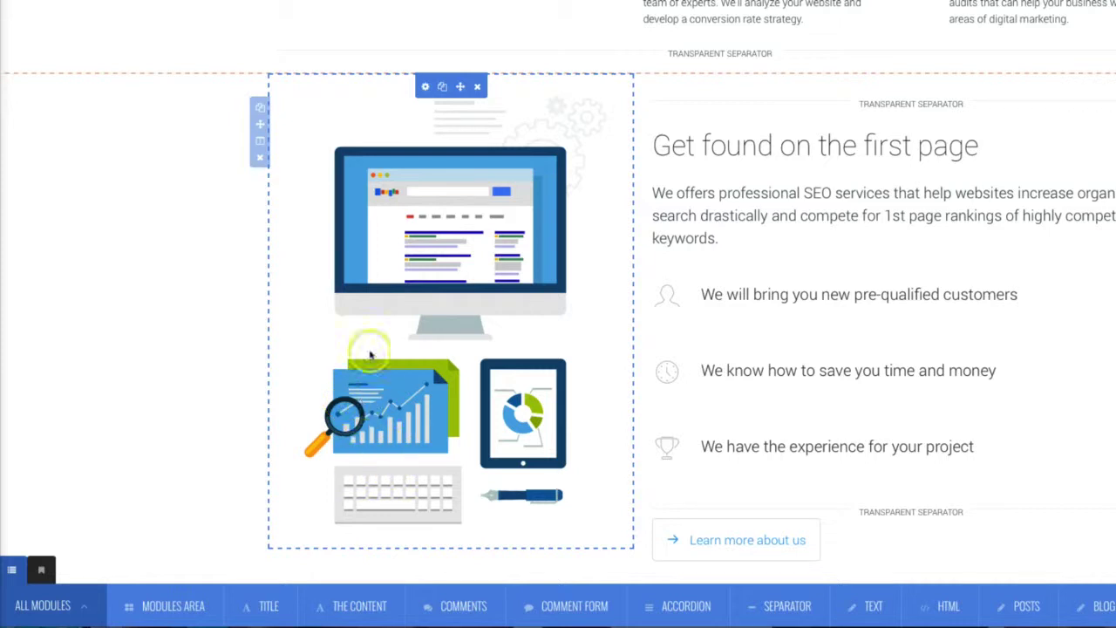
pyautogui.click(422, 87)
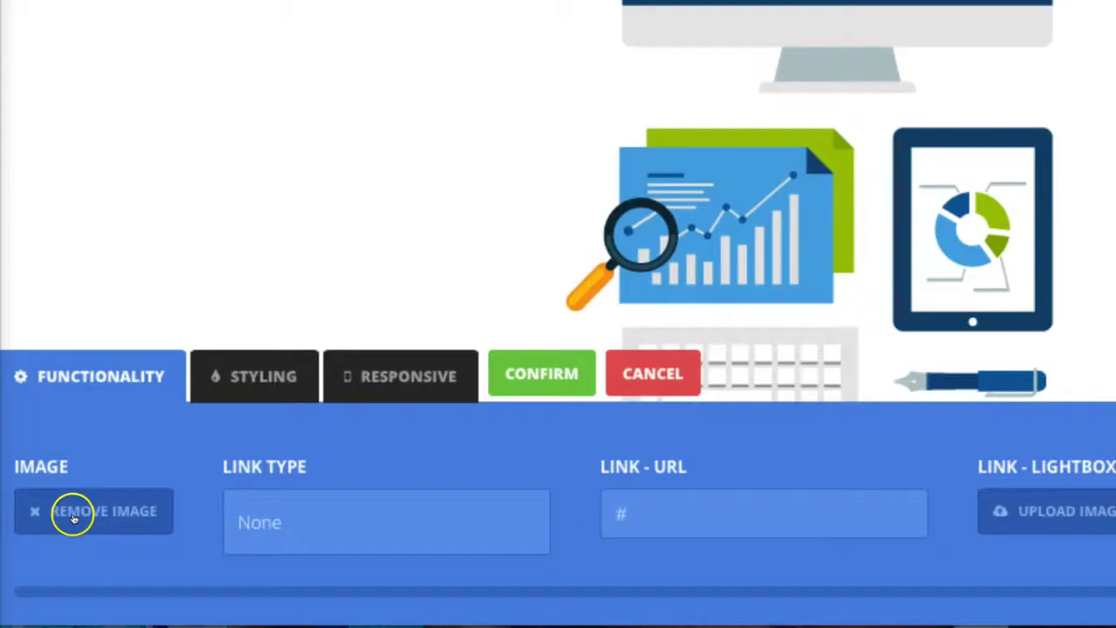
# - Remove the computer illustration and switch to the Bigstock site for a replacement image
pyautogui.click(73, 518)
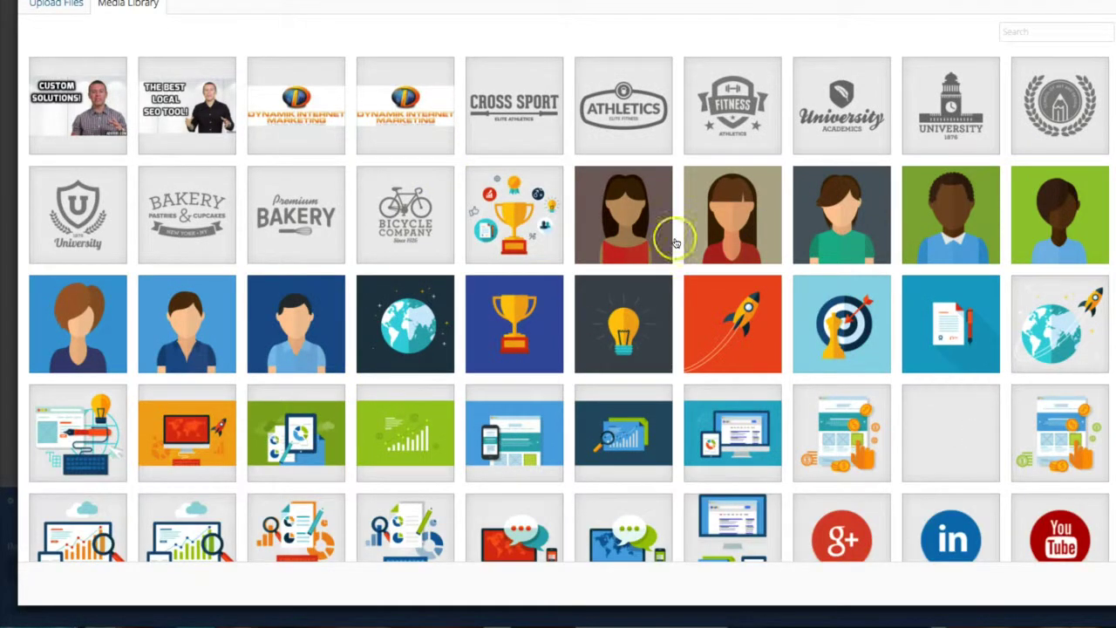
pyautogui.scroll(-1, 676, 243)
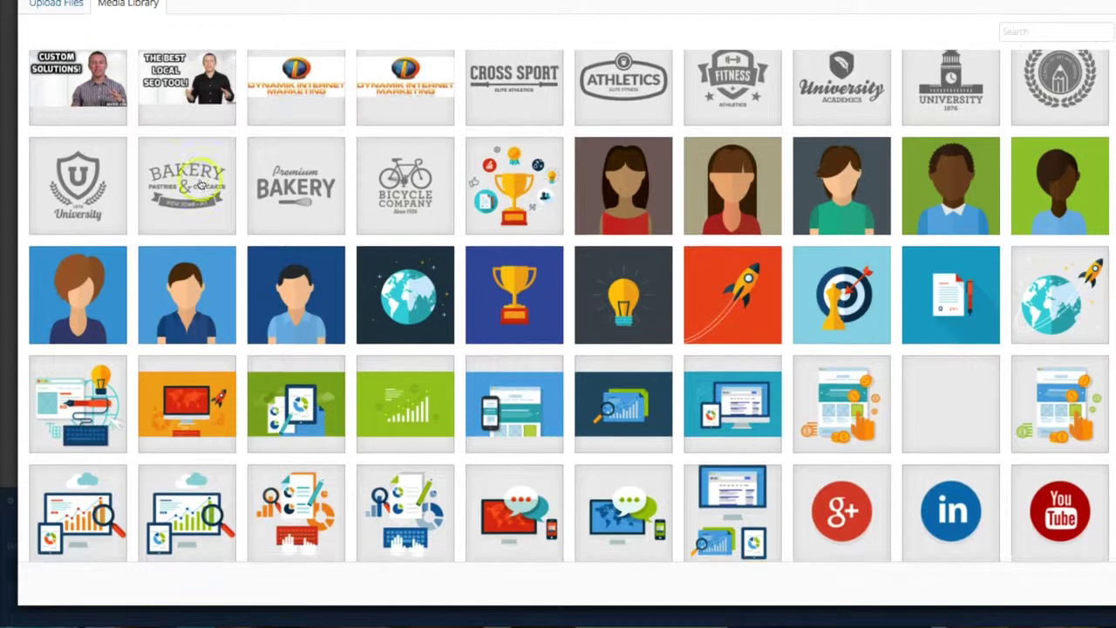
pyautogui.click(56, 4)
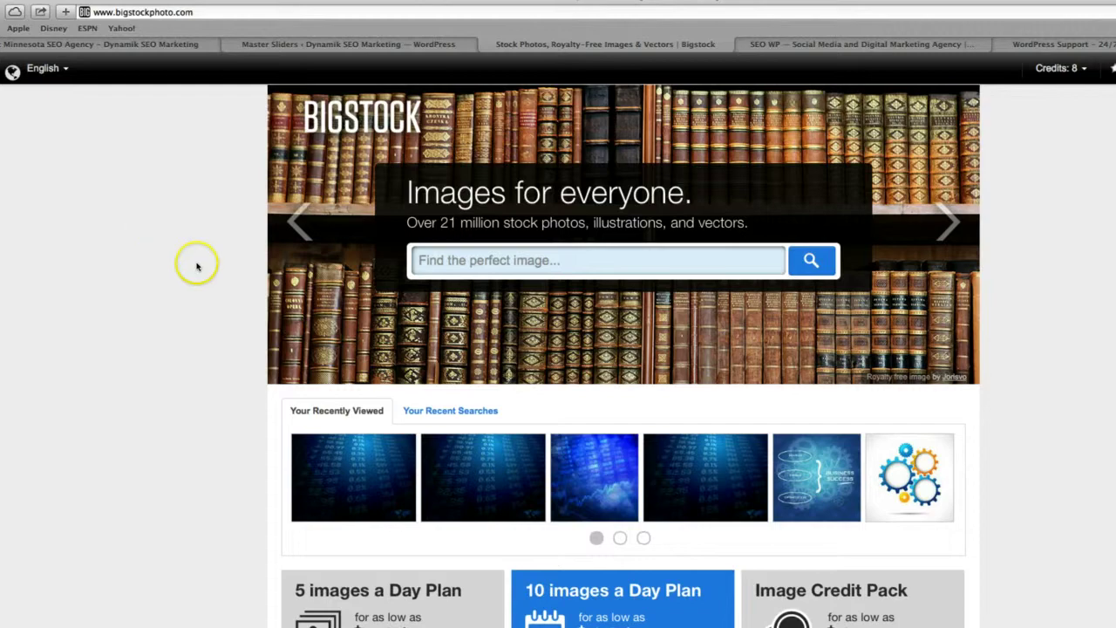
# - Search Bigstock for 'Seo' stock images
pyautogui.click(548, 258)
pyautogui.write('SEo')
pyautogui.press('BackSpace')
pyautogui.press('BackSpace')
pyautogui.write('eo')
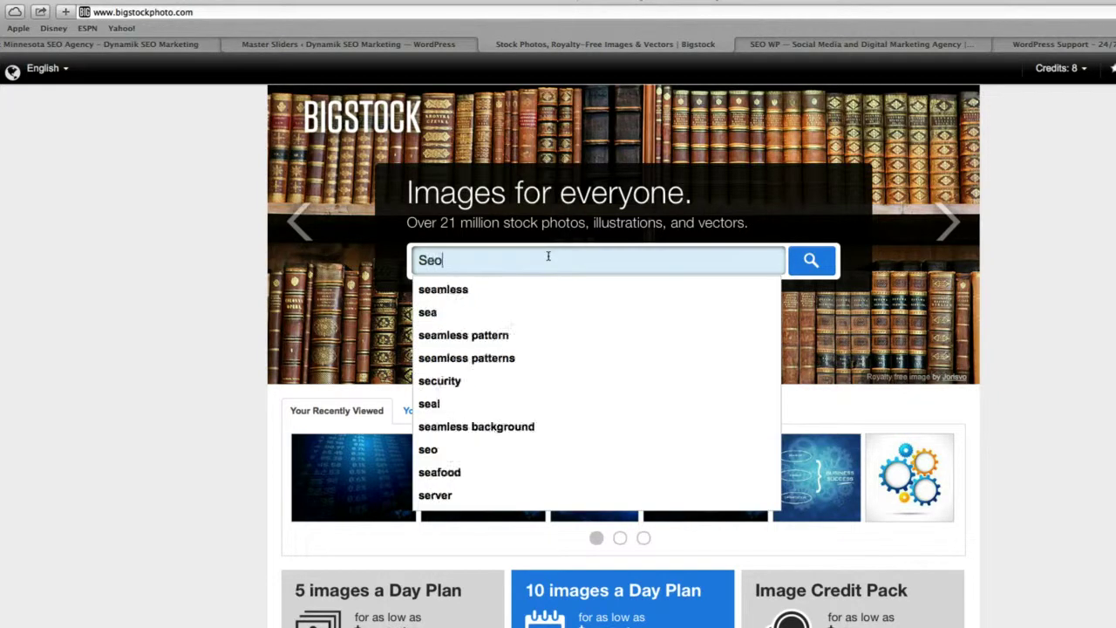
pyautogui.press('Return')
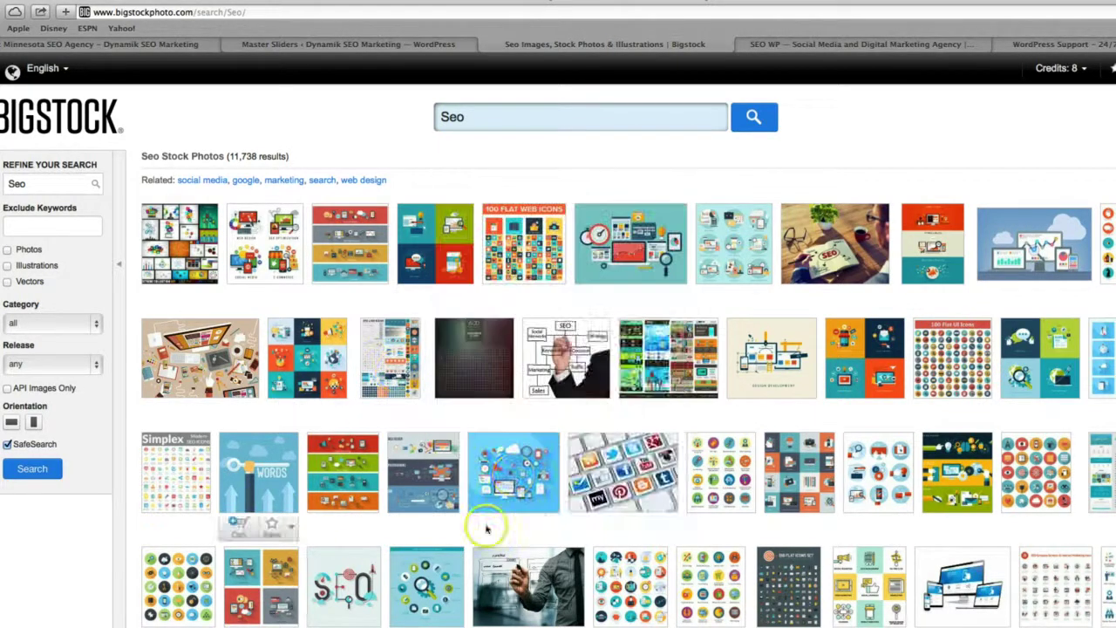
# - Browse the Seo results and preview several SEO-themed illustrations
pyautogui.moveTo(487, 480)
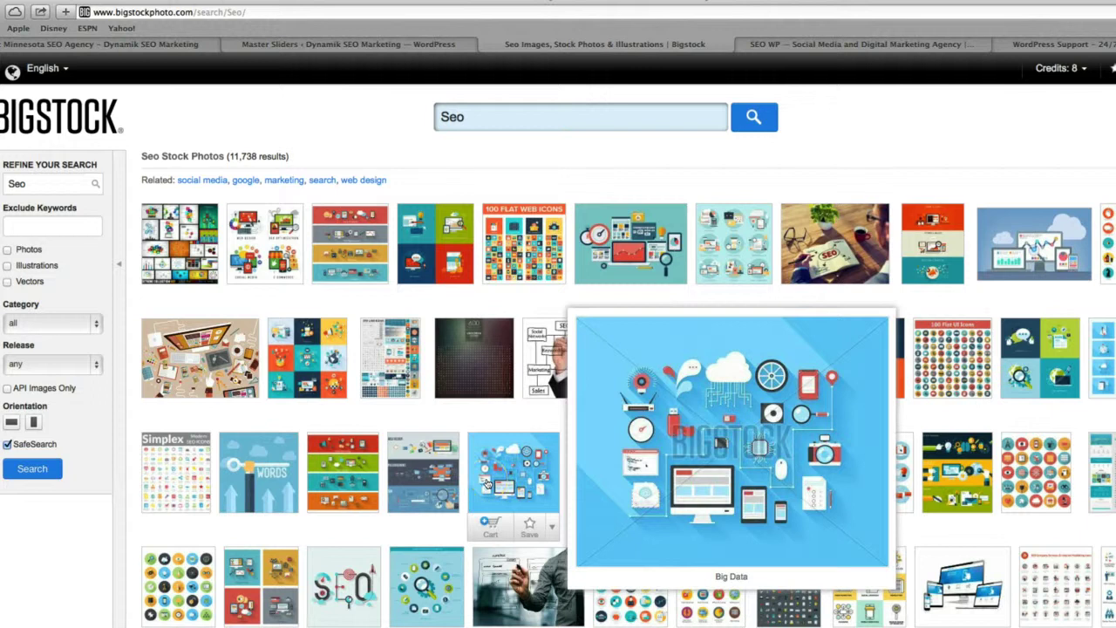
pyautogui.scroll(-2, 486, 482)
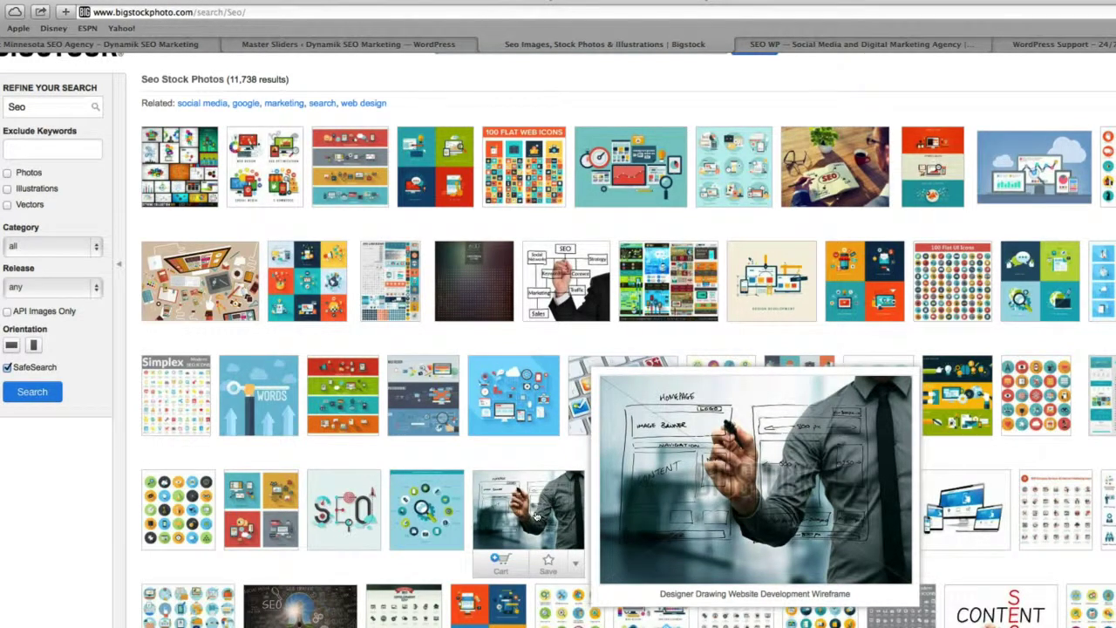
pyautogui.scroll(2, 536, 516)
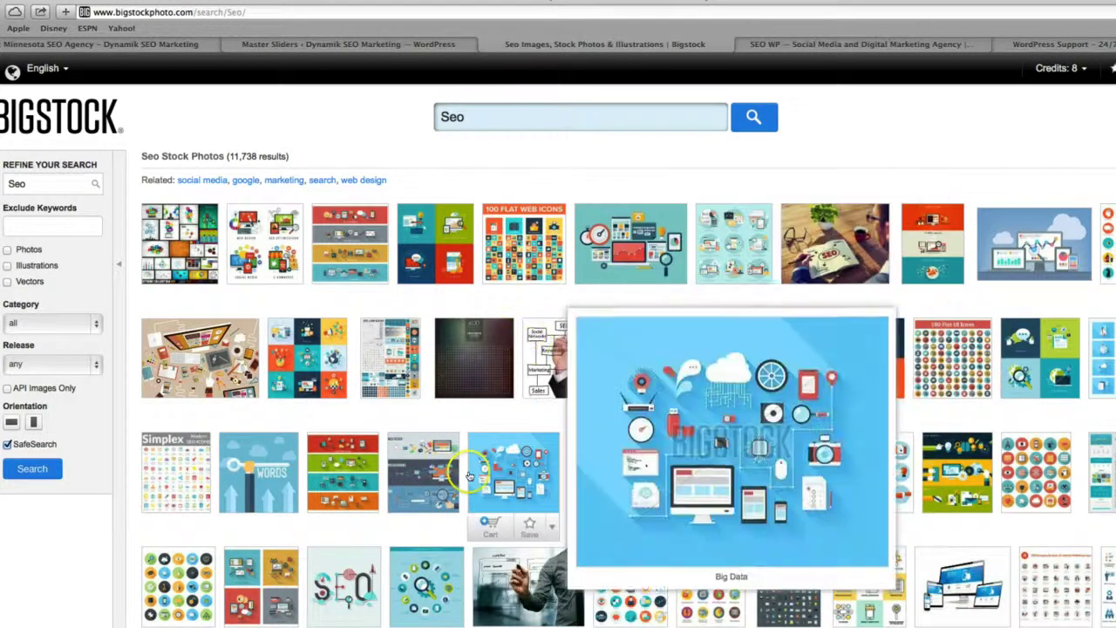
pyautogui.scroll(-2, 513, 471)
pyautogui.scroll(-5, 680, 451)
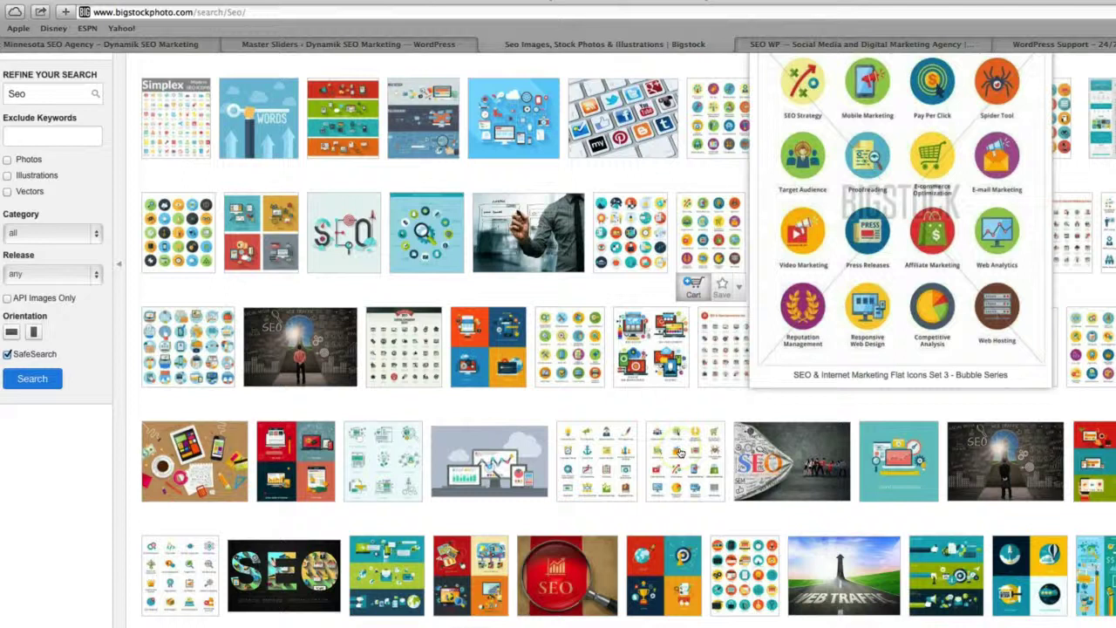
pyautogui.scroll(-3, 543, 445)
pyautogui.moveTo(547, 451)
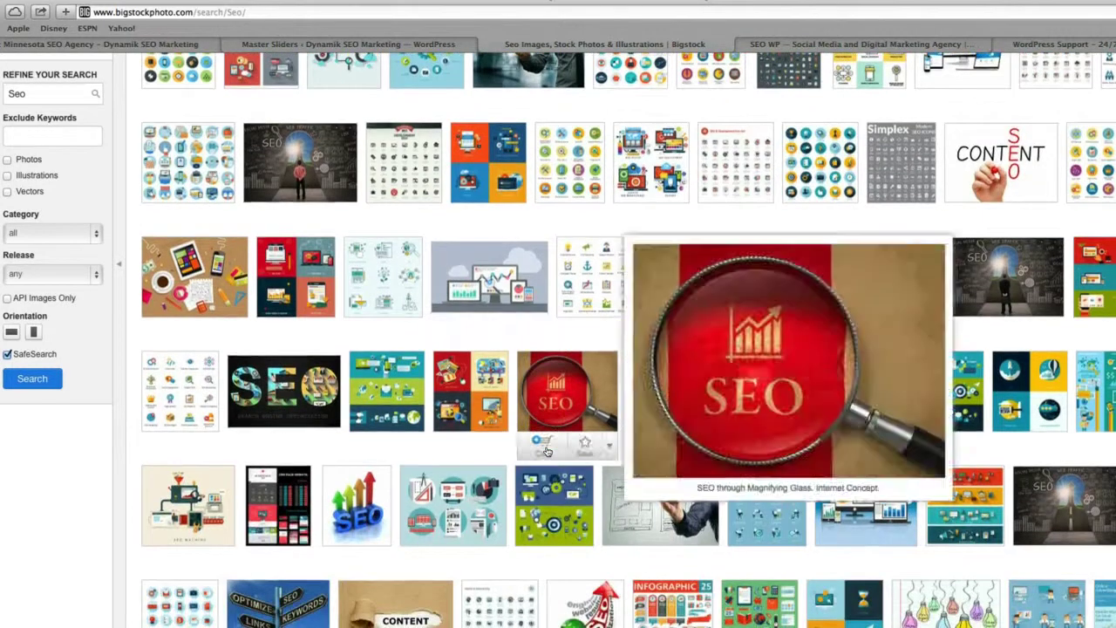
pyautogui.scroll(-7, 547, 451)
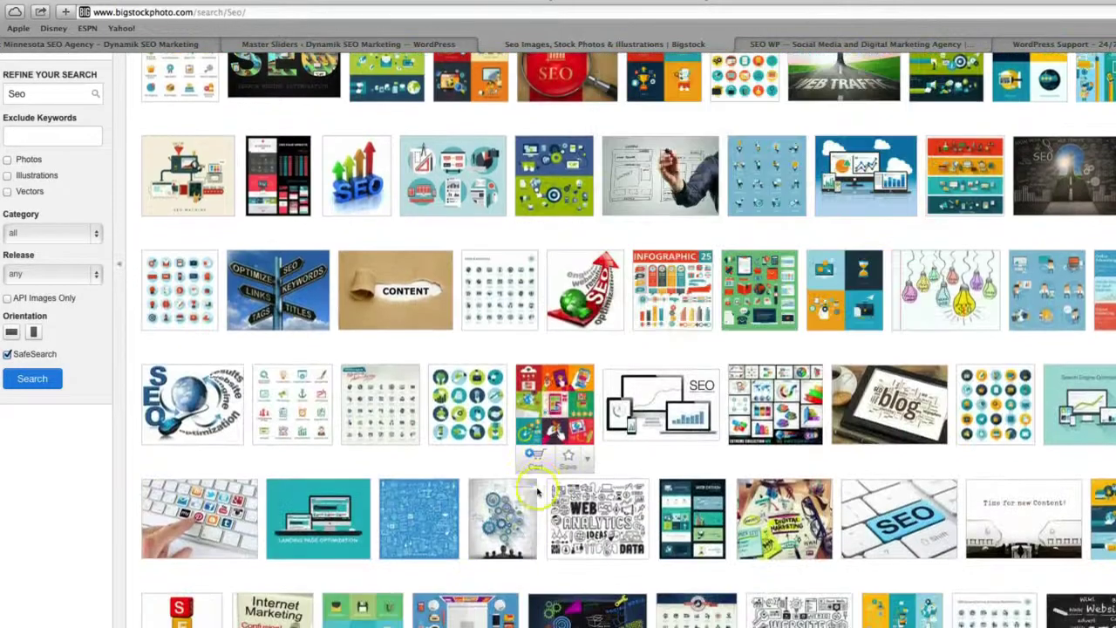
pyautogui.moveTo(502, 516)
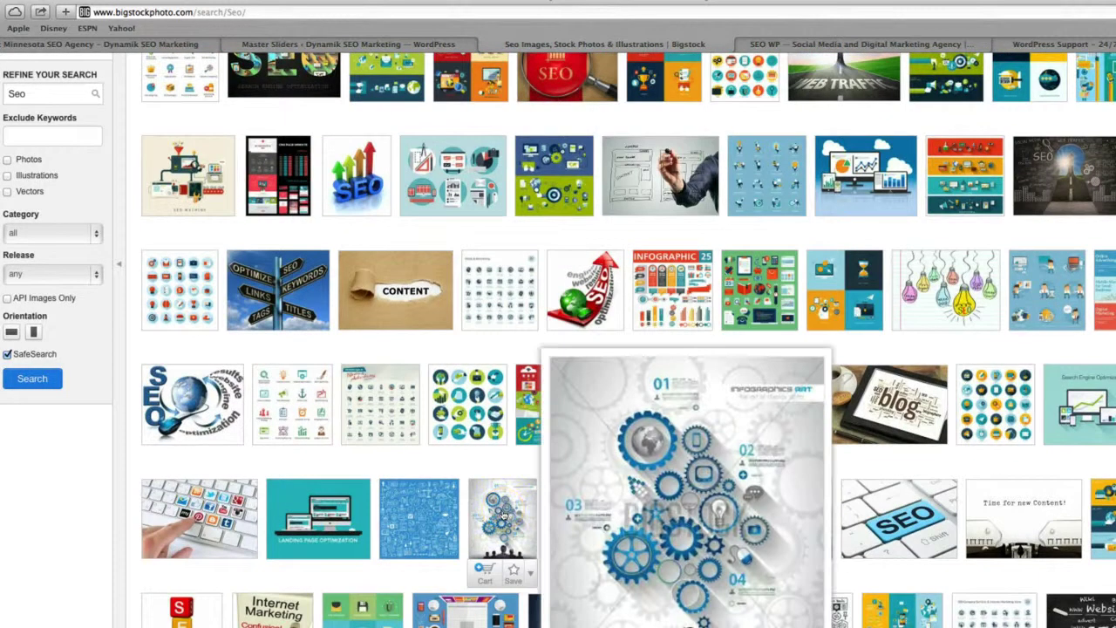
pyautogui.scroll(10, 502, 516)
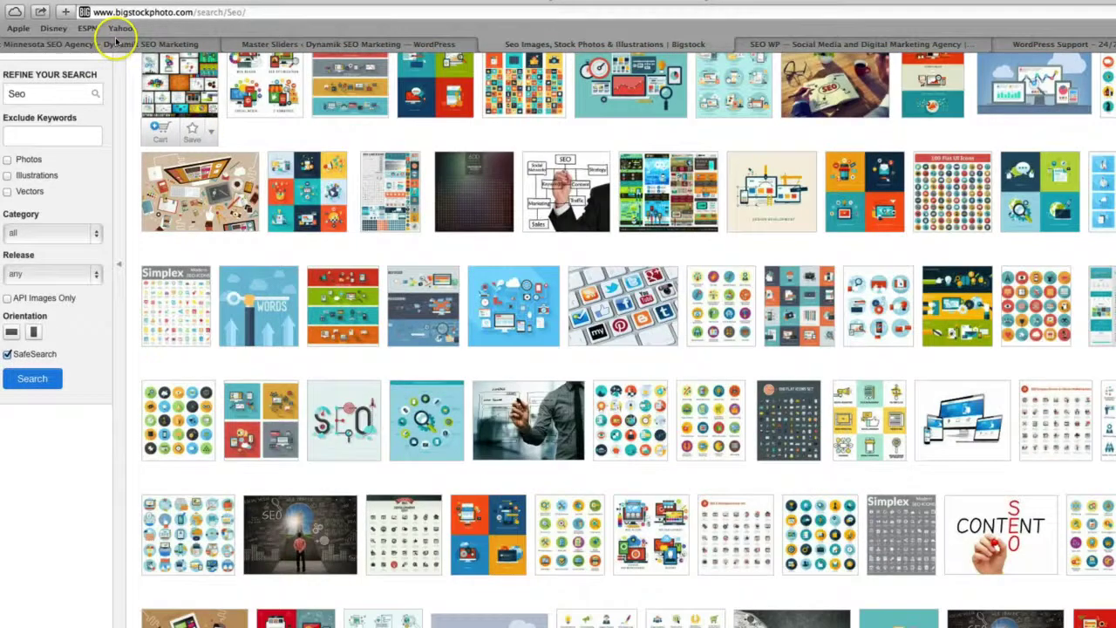
# - Pick the orange rocket illustration postthumb-3.png from the site's Media Library
pyautogui.click(114, 44)
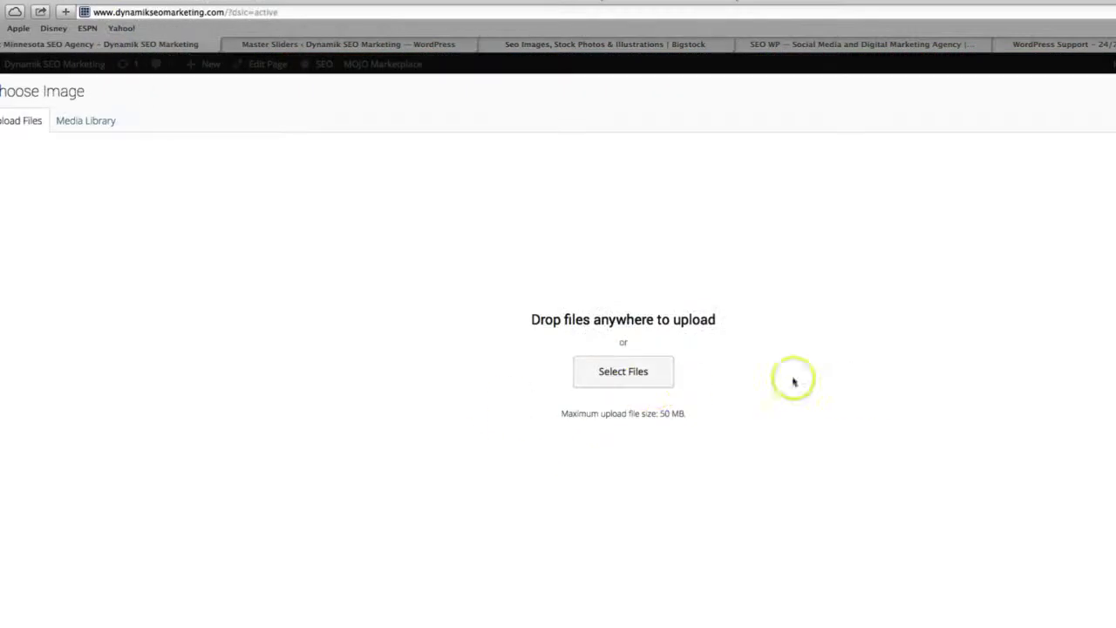
pyautogui.click(91, 120)
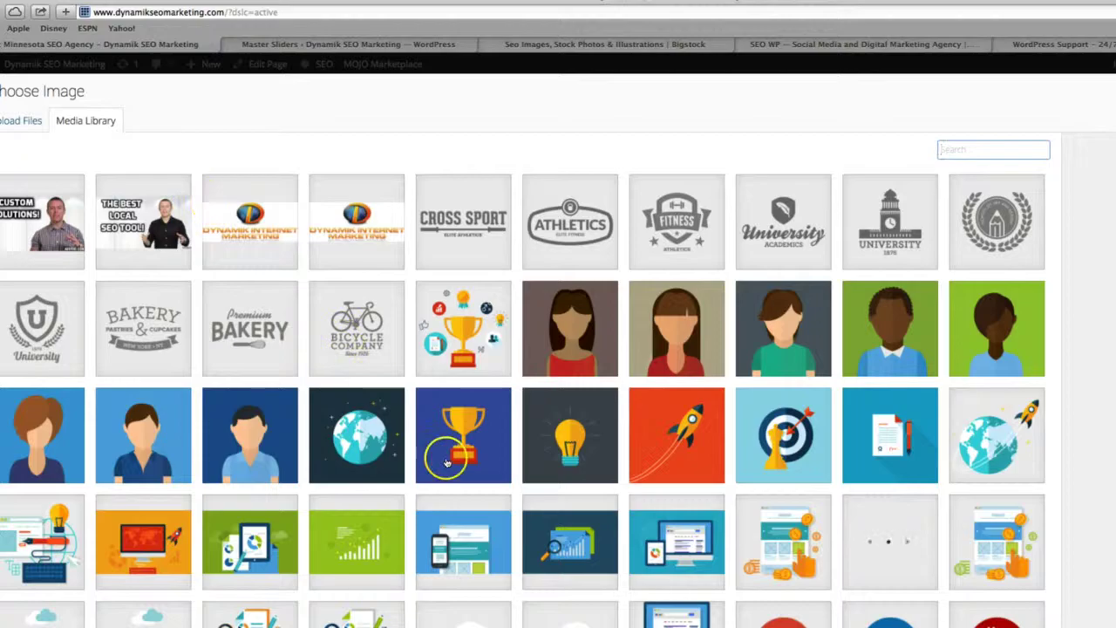
pyautogui.scroll(-5, 489, 436)
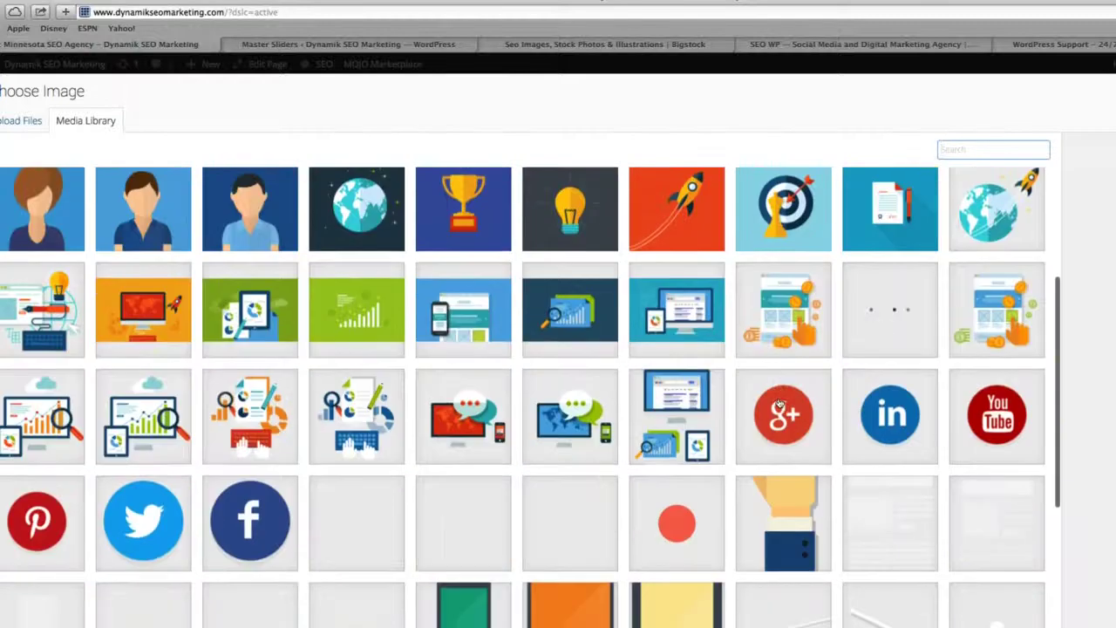
pyautogui.scroll(-8, 540, 408)
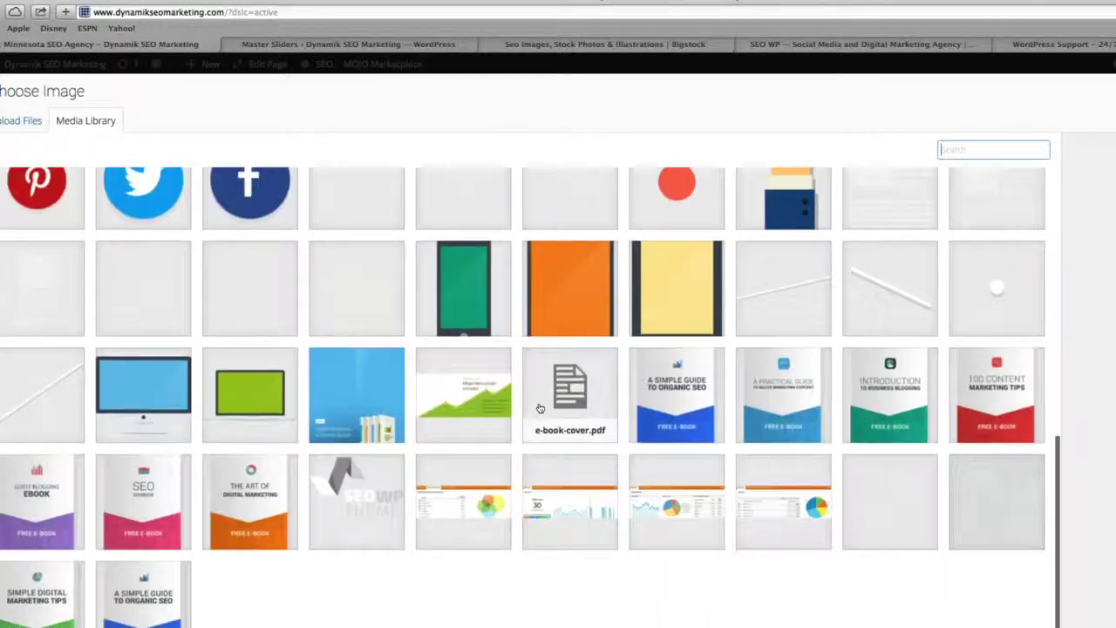
pyautogui.scroll(15, 540, 408)
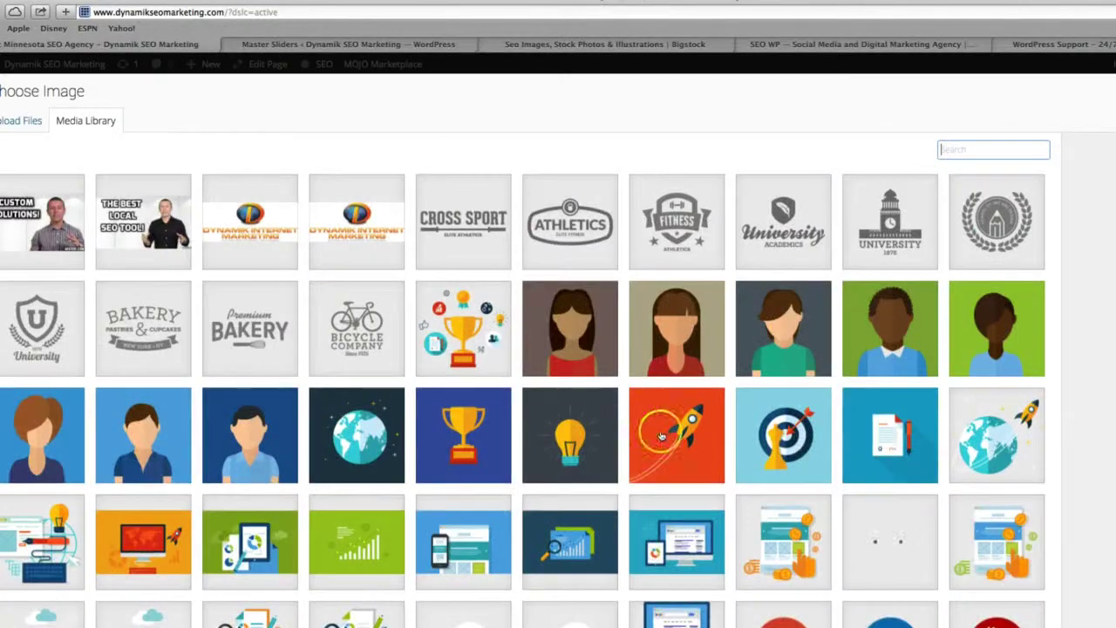
pyautogui.click(661, 436)
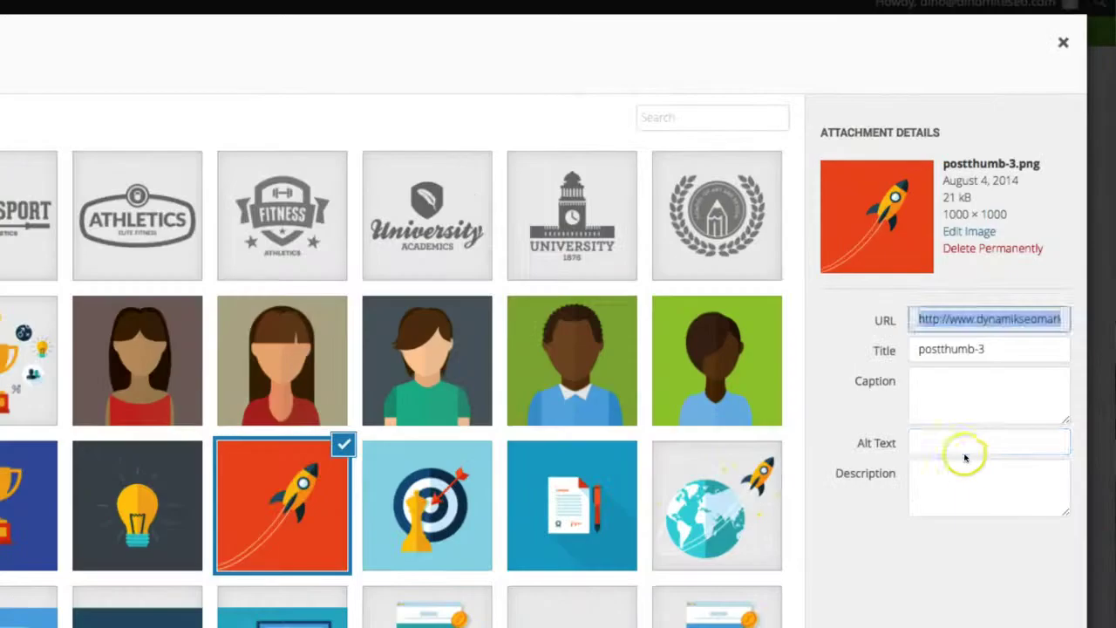
# - Set the rocket image's alt text to 'Minnesota Seo Company' and insert it beside 'Get found on the first page'
pyautogui.click(1003, 330)
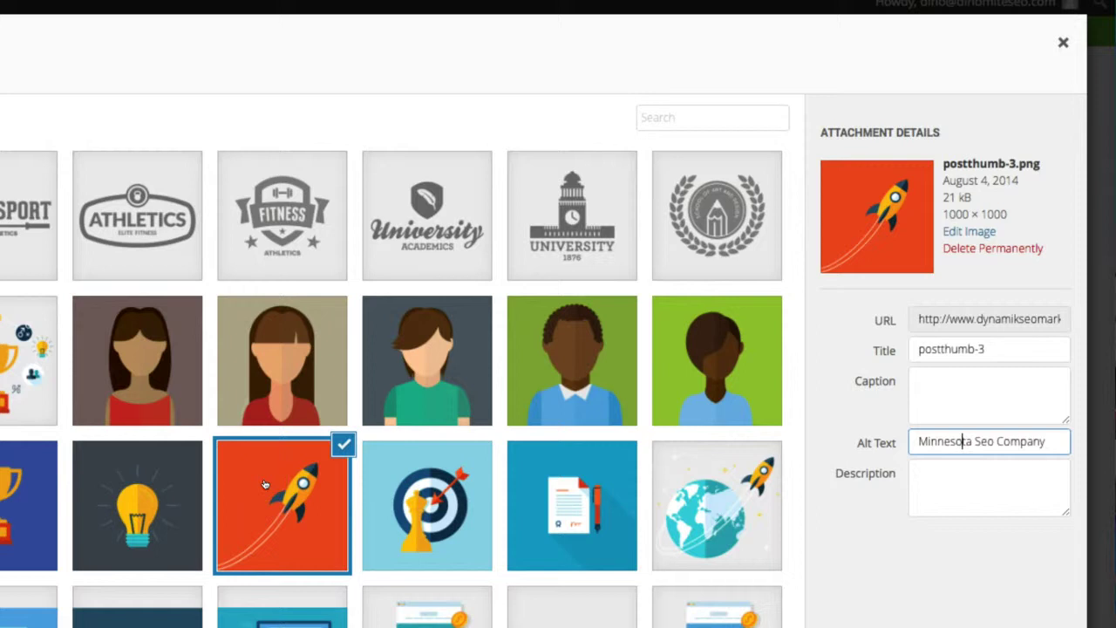
pyautogui.click(943, 442)
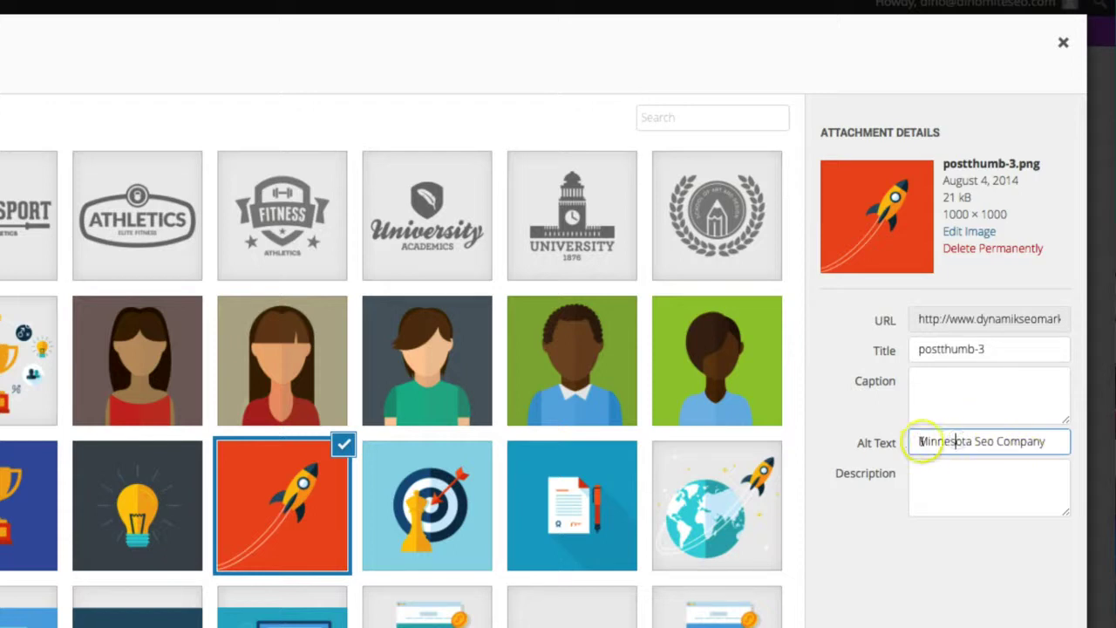
pyautogui.moveTo(920, 441); pyautogui.dragTo(1036, 446)
pyautogui.click(994, 443)
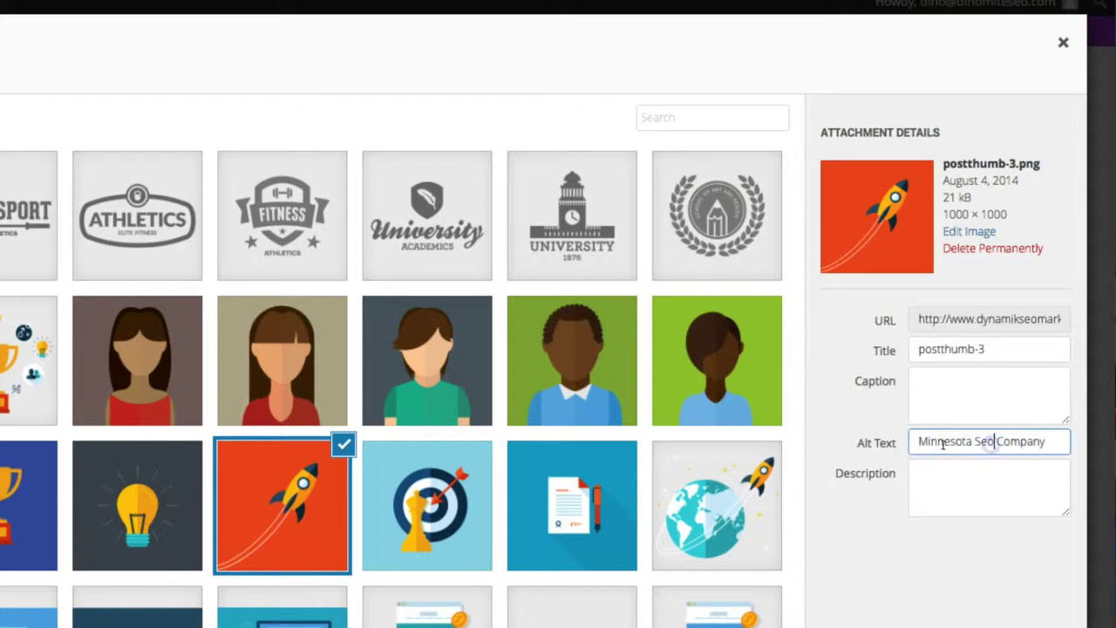
pyautogui.click(1021, 567)
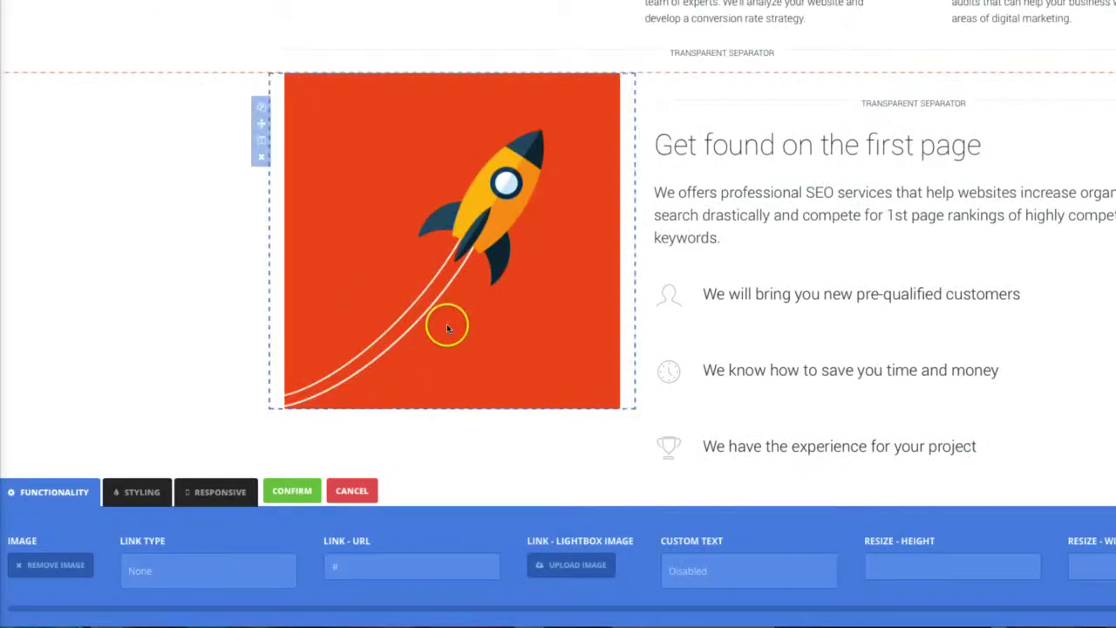
# - Keep and confirm the pending rocket image module changes
pyautogui.scroll(1, 448, 324)
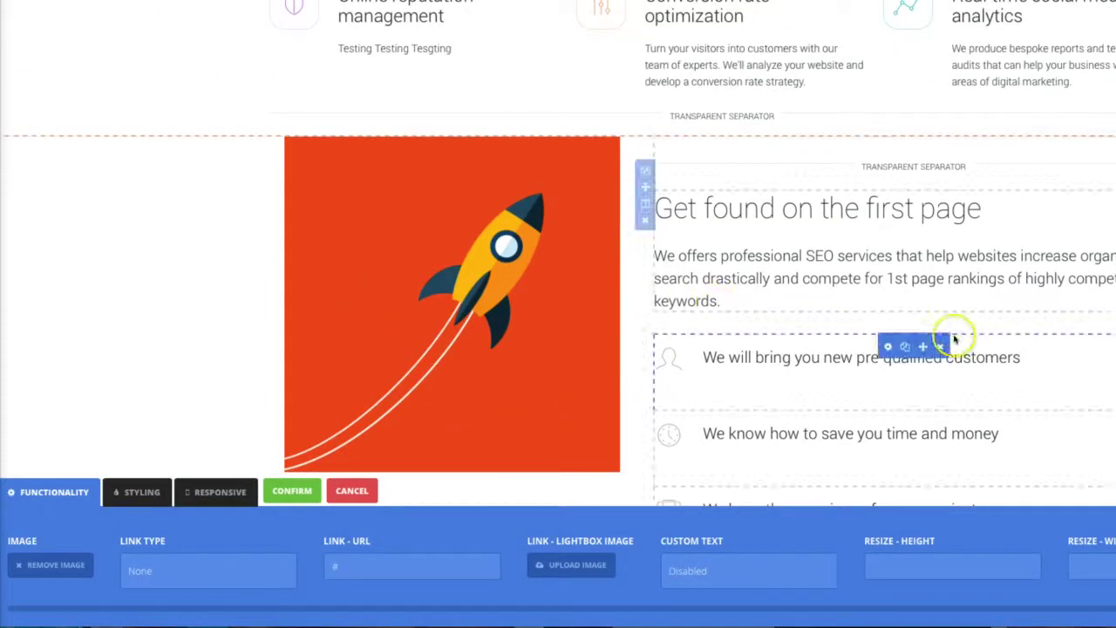
pyautogui.scroll(1, 1061, 338)
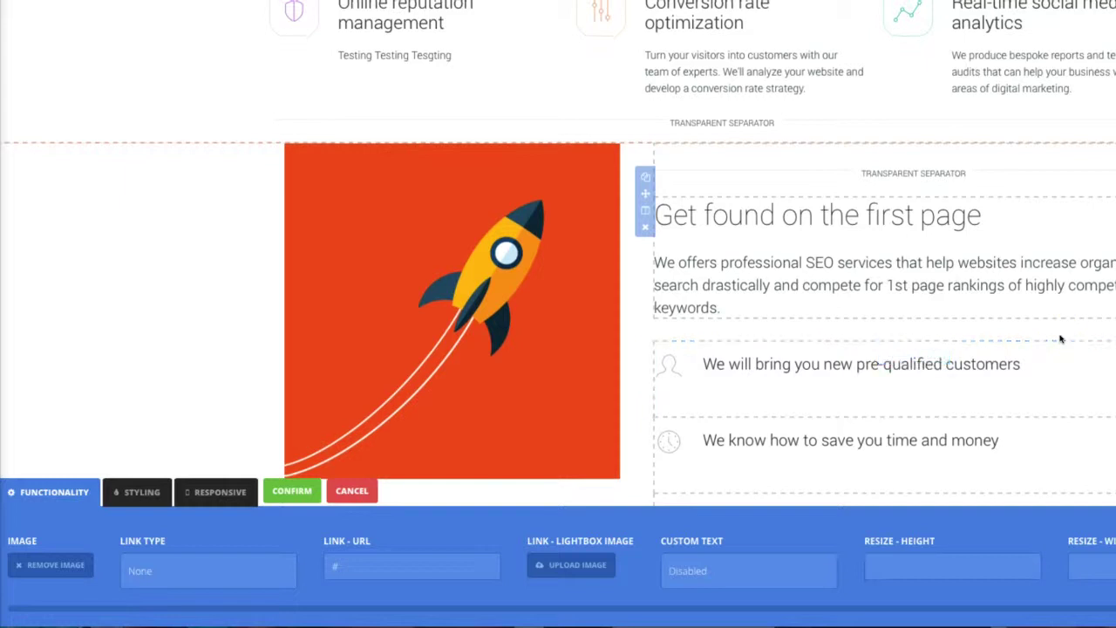
pyautogui.scroll(-5, 989, 294)
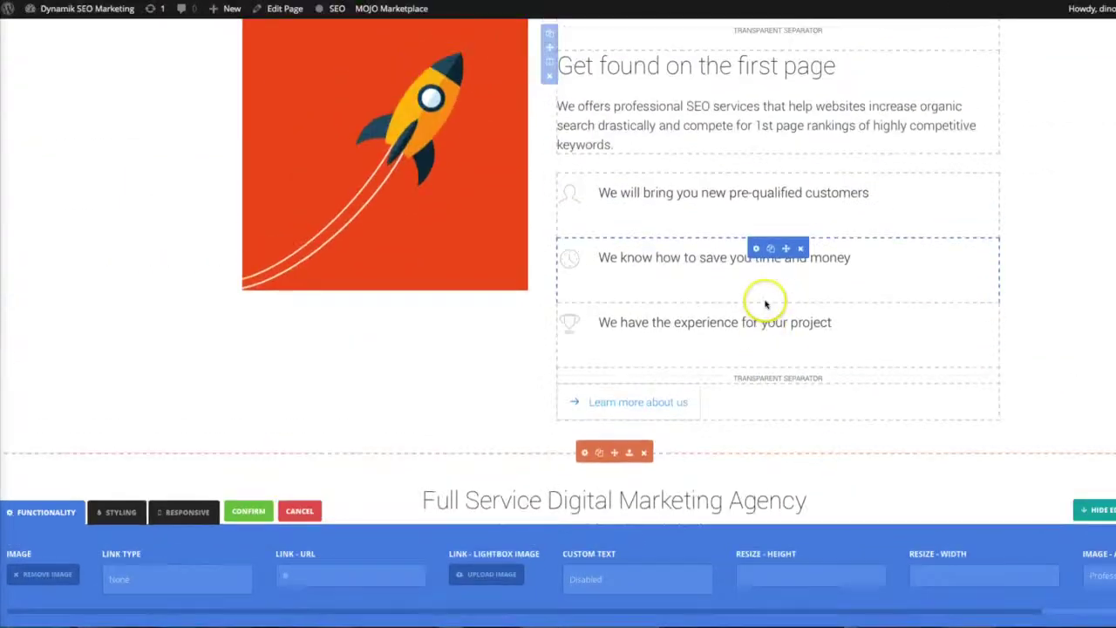
pyautogui.scroll(1, 766, 304)
pyautogui.scroll(-3, 741, 279)
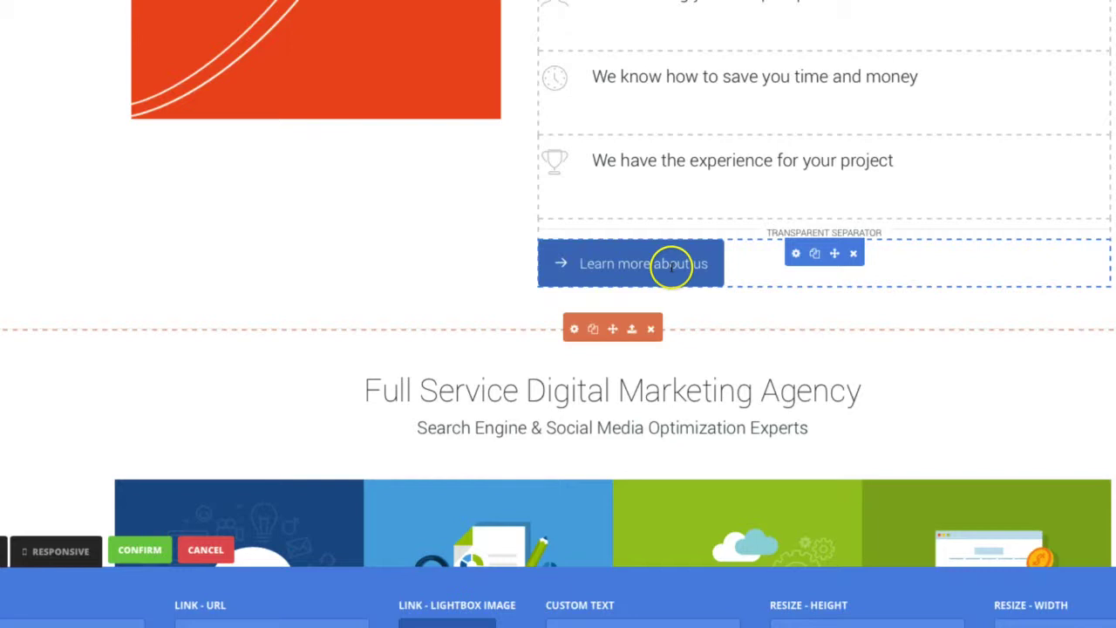
pyautogui.click(794, 254)
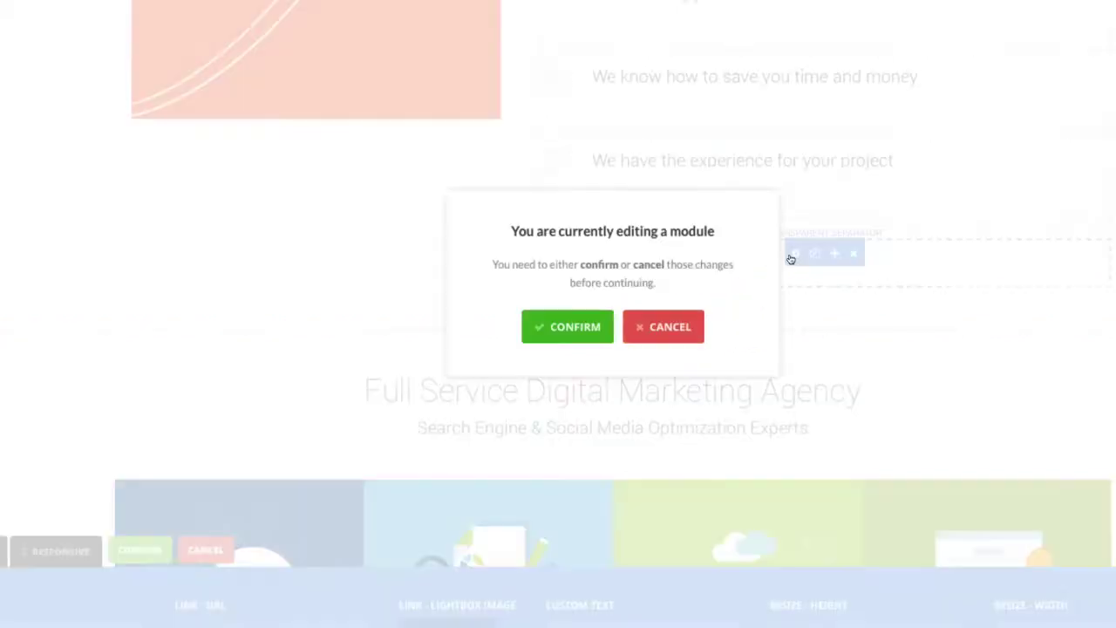
pyautogui.click(551, 327)
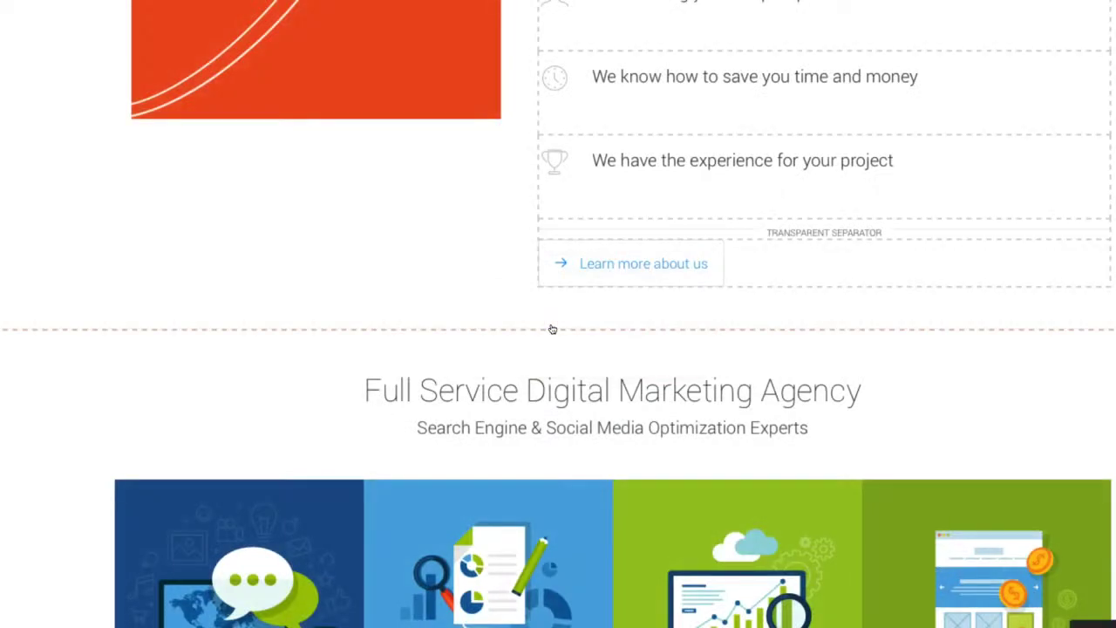
# - Confirm the link settings of the 'Learn more about us' button
pyautogui.moveTo(668, 264)
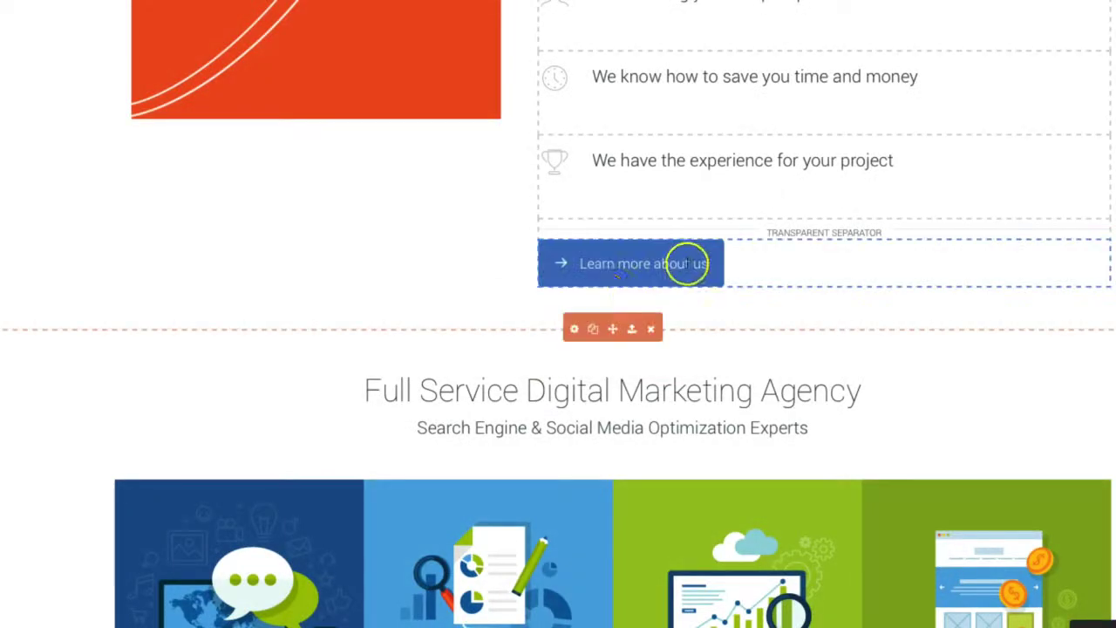
pyautogui.click(628, 263)
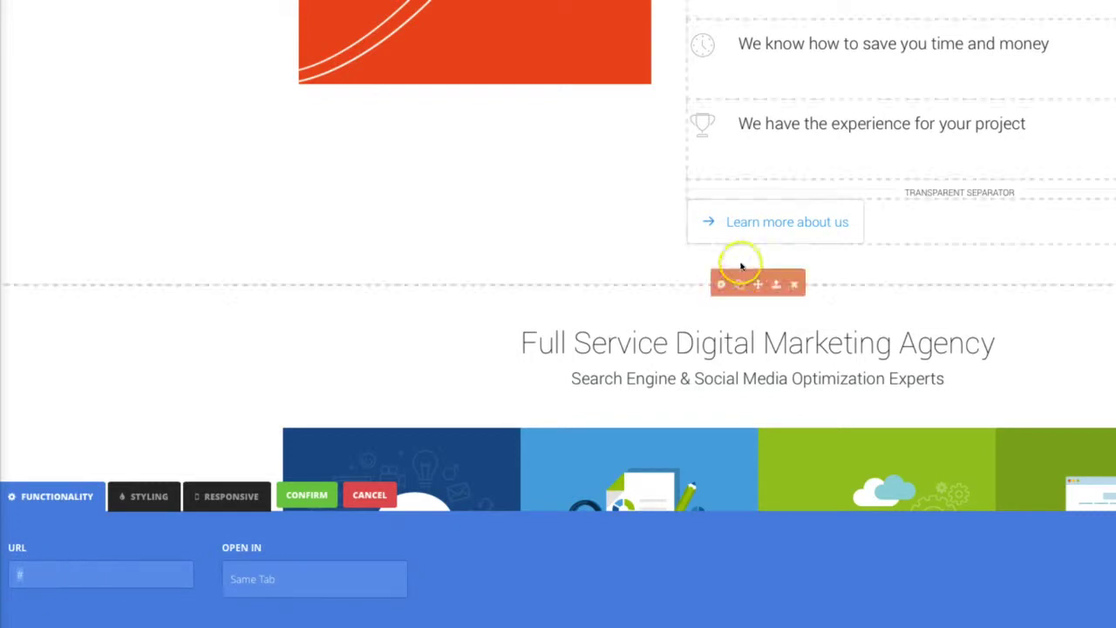
pyautogui.click(307, 495)
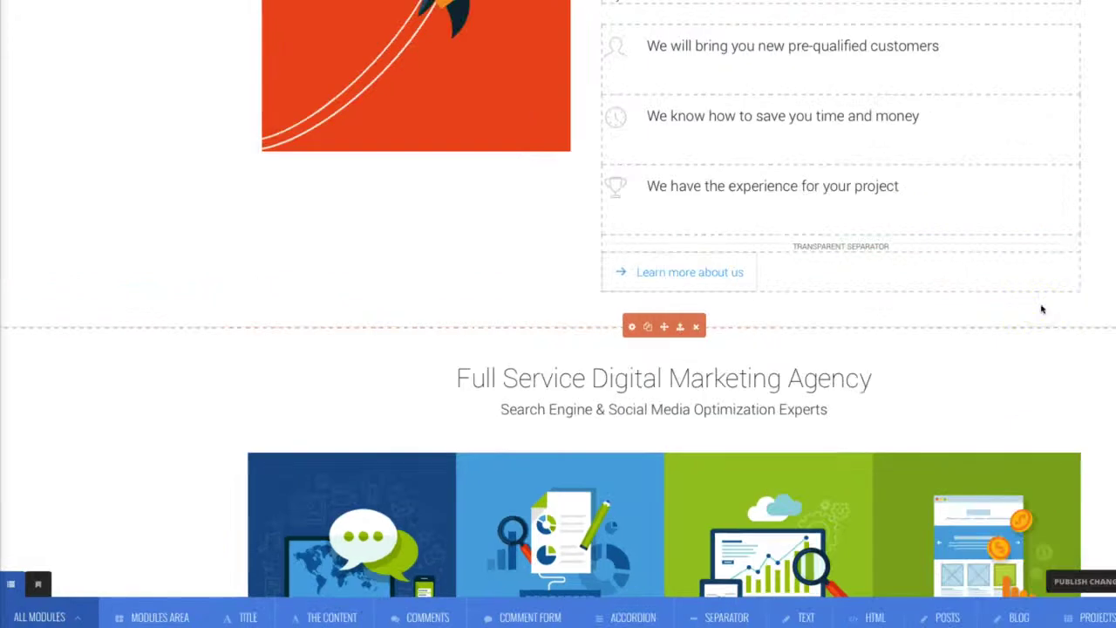
# - Publish the home page with 'Testing Testing Tesgting' under Online reputation management
pyautogui.scroll(7, 1041, 309)
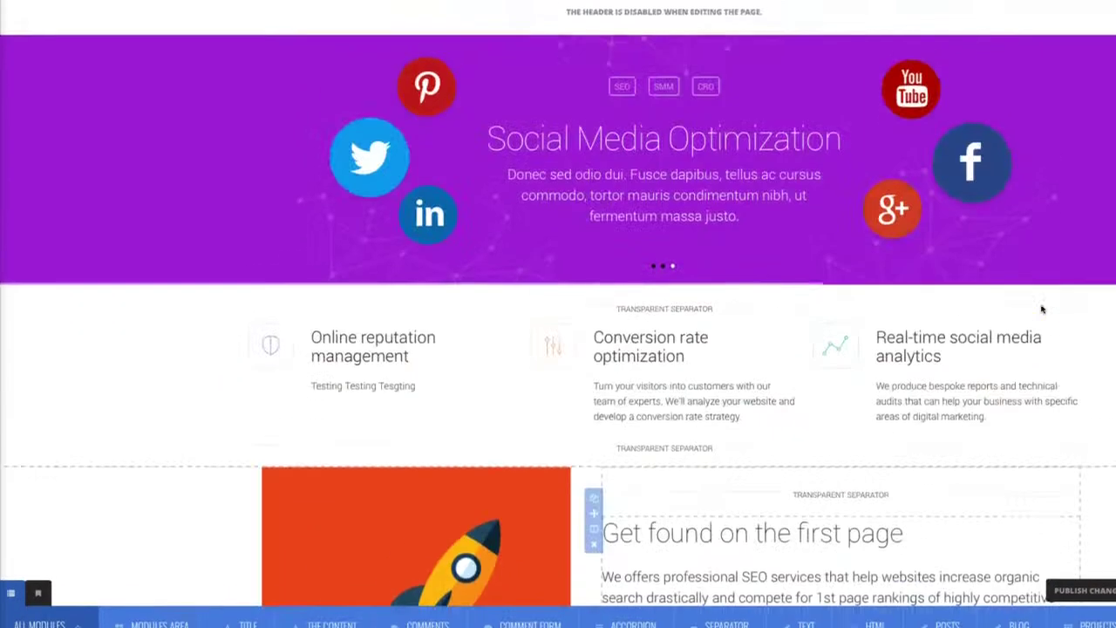
pyautogui.click(903, 346)
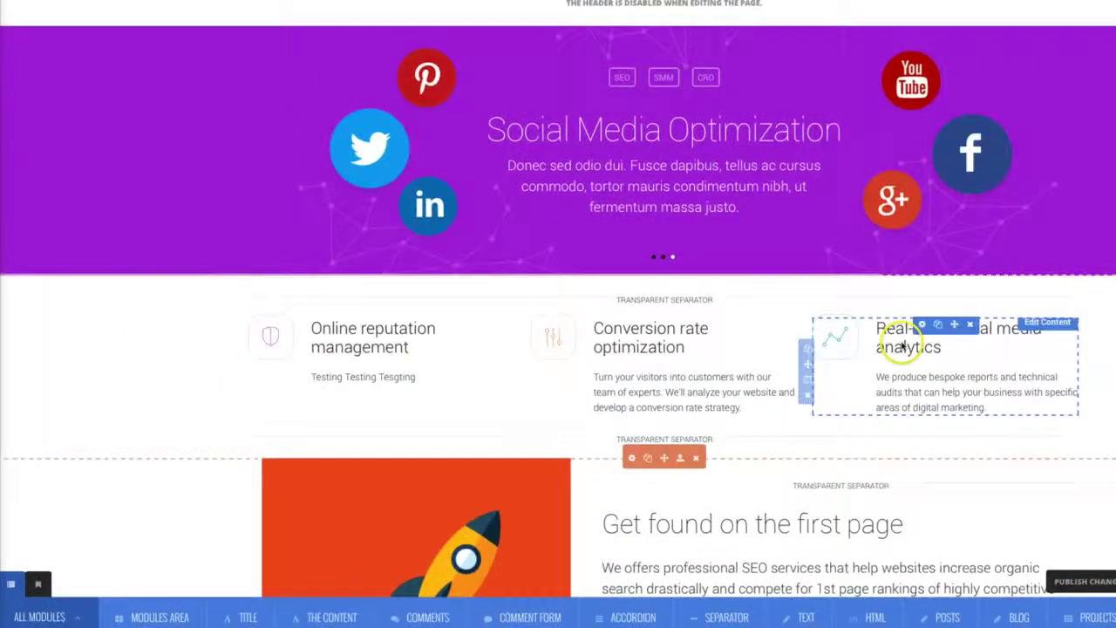
pyautogui.scroll(-5, 979, 326)
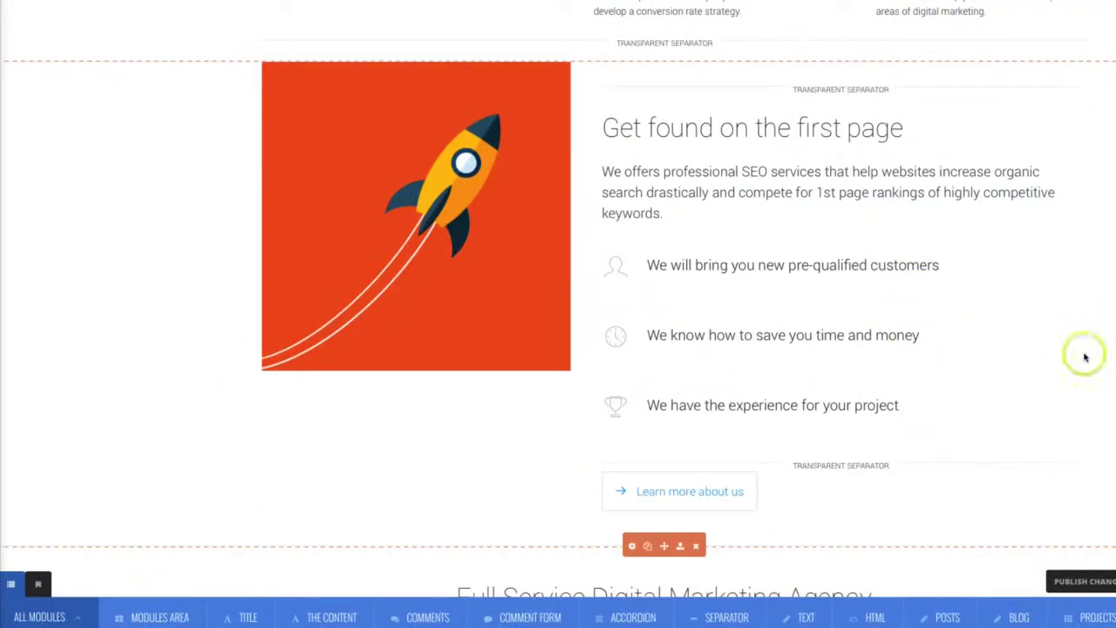
pyautogui.click(1085, 581)
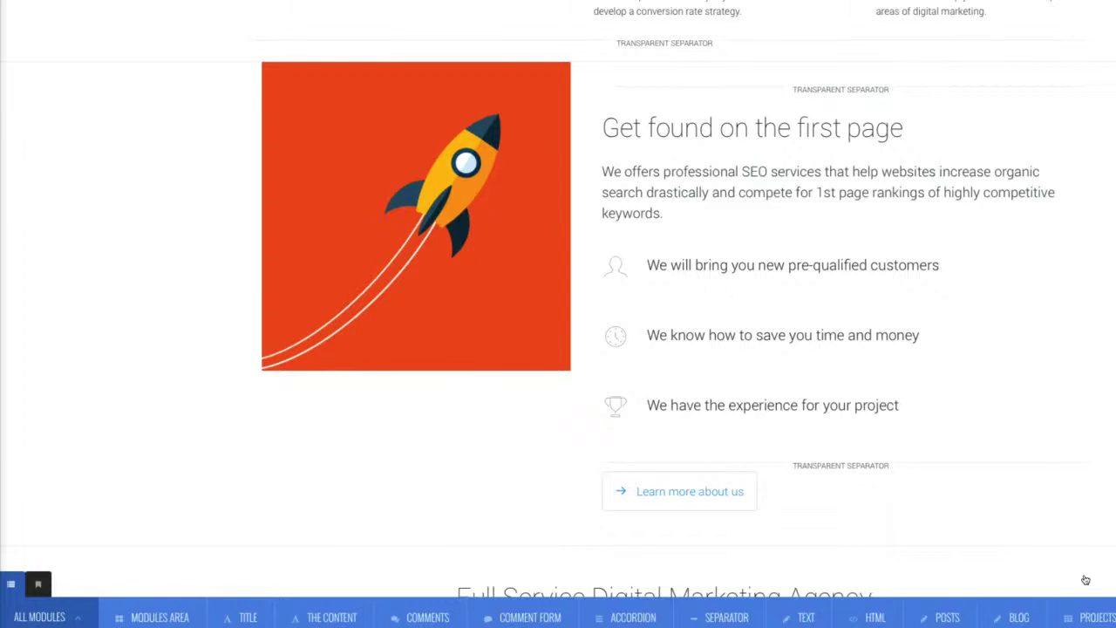
pyautogui.scroll(1, 533, 418)
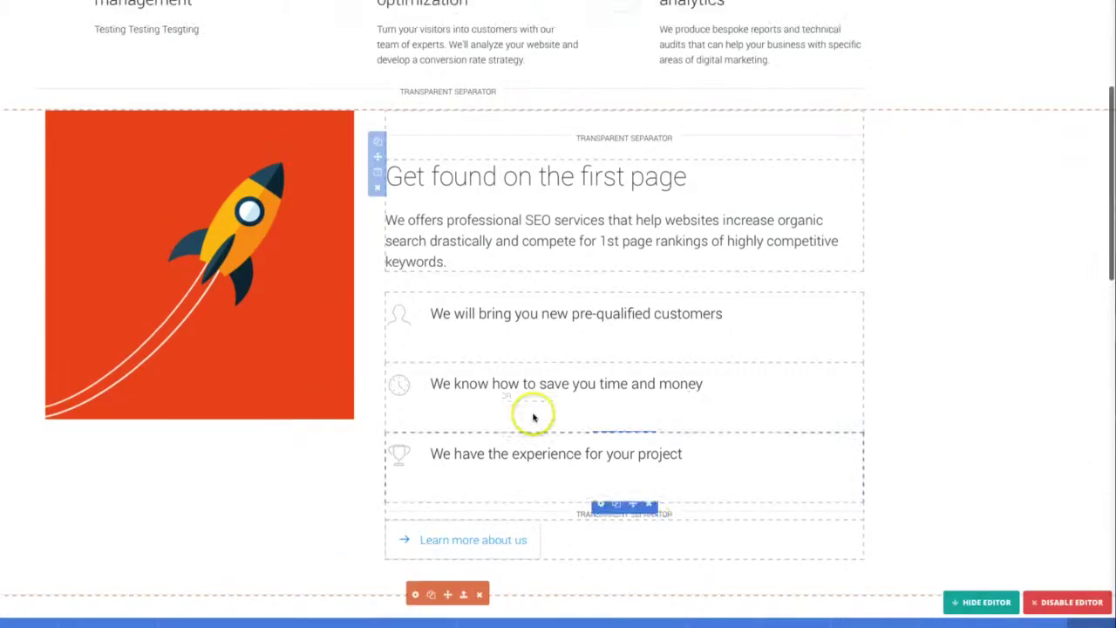
pyautogui.scroll(-1, 475, 438)
pyautogui.scroll(-1, 457, 261)
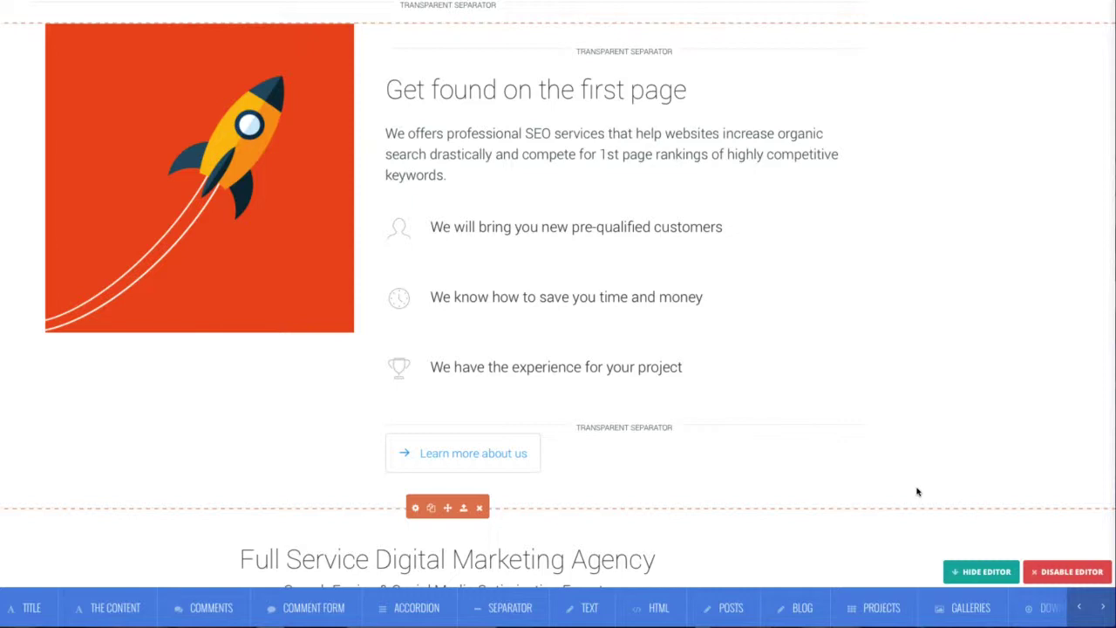
pyautogui.scroll(2, 918, 492)
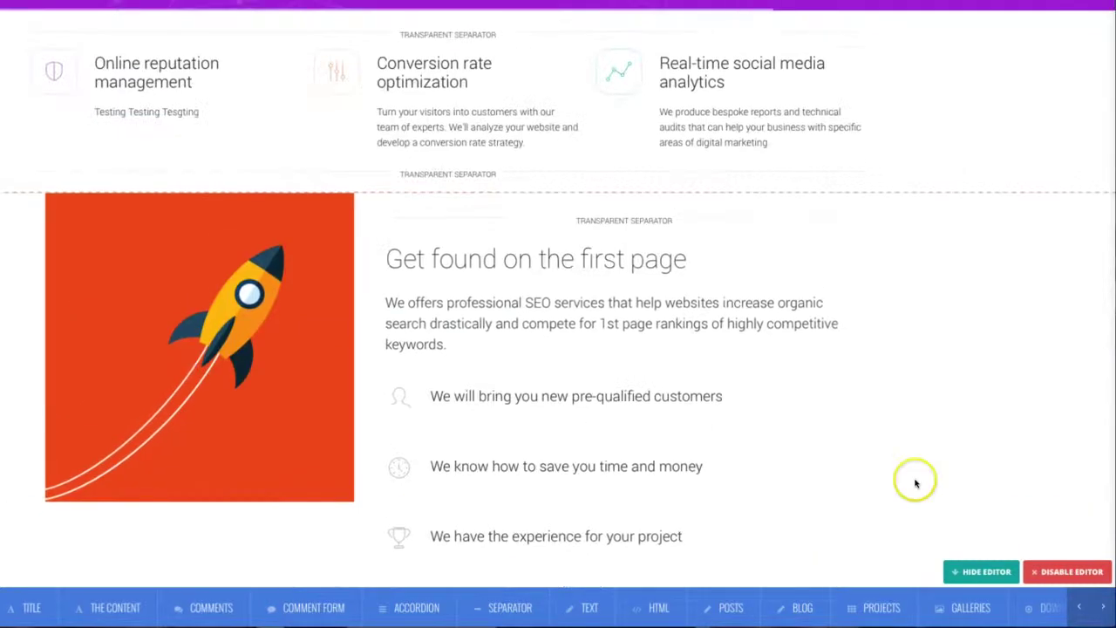
# - Exit the live editor without saving and review the restored home page
pyautogui.click(1059, 575)
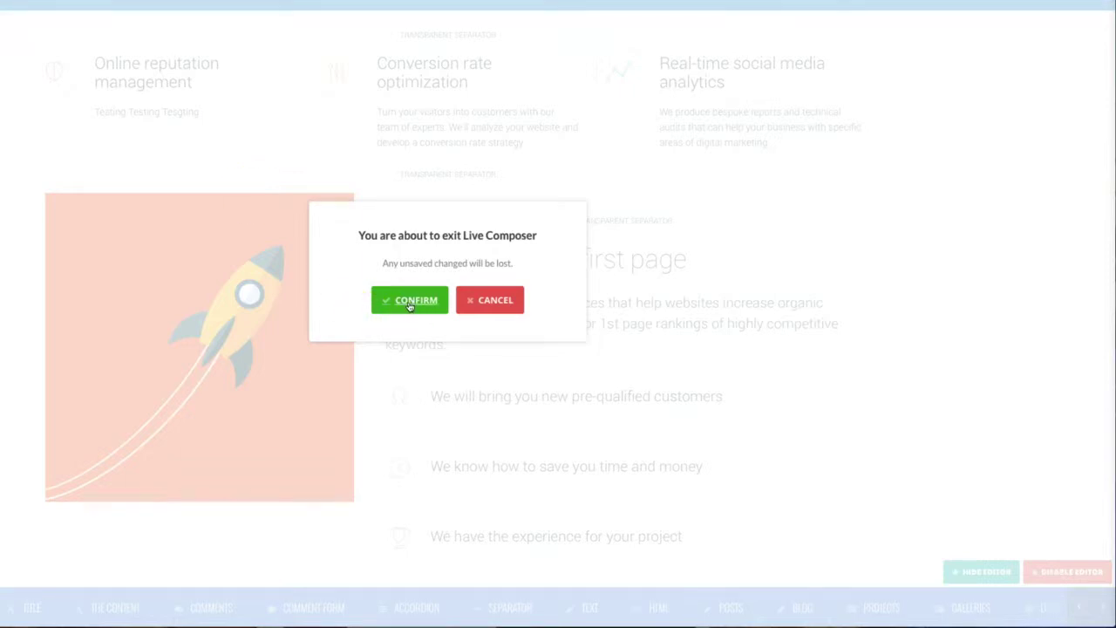
pyautogui.click(409, 302)
pyautogui.scroll(-1, 349, 301)
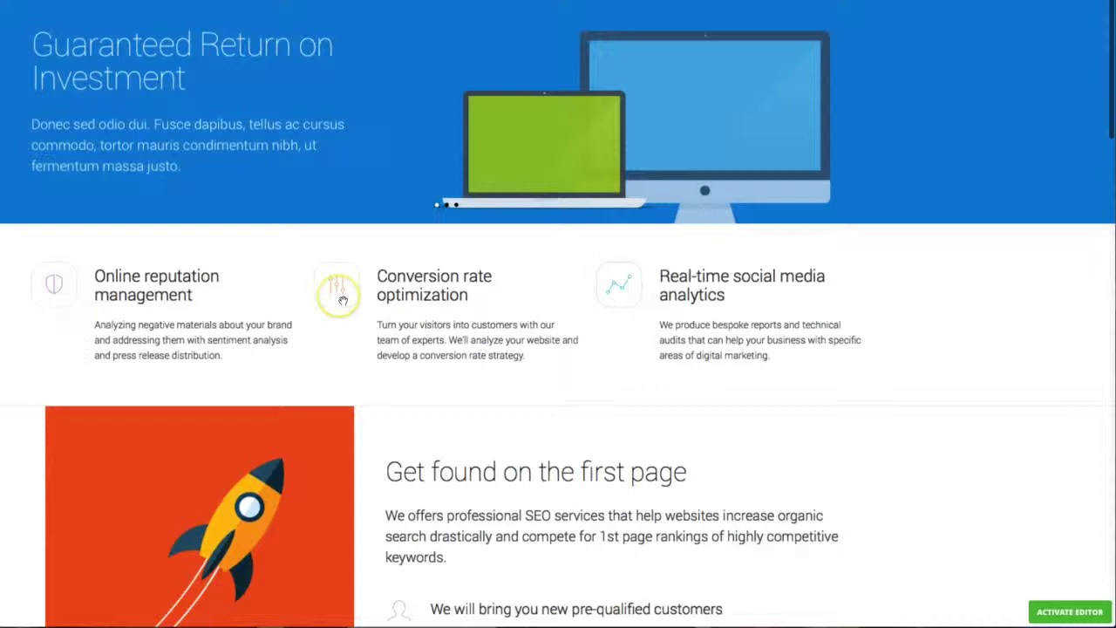
pyautogui.scroll(-8, 343, 300)
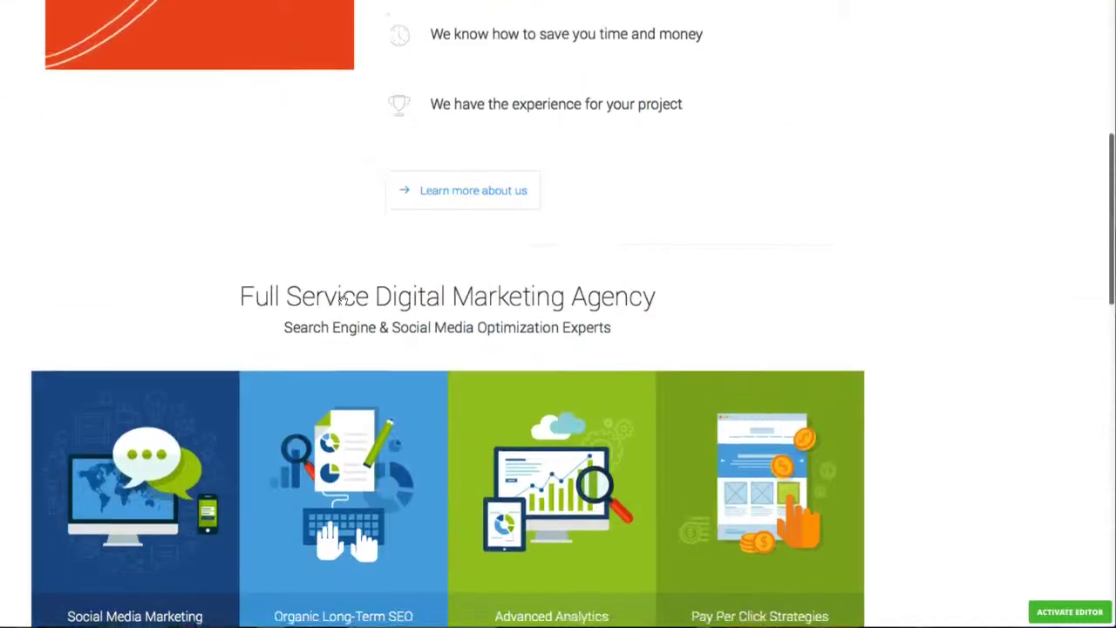
pyautogui.scroll(-5, 342, 300)
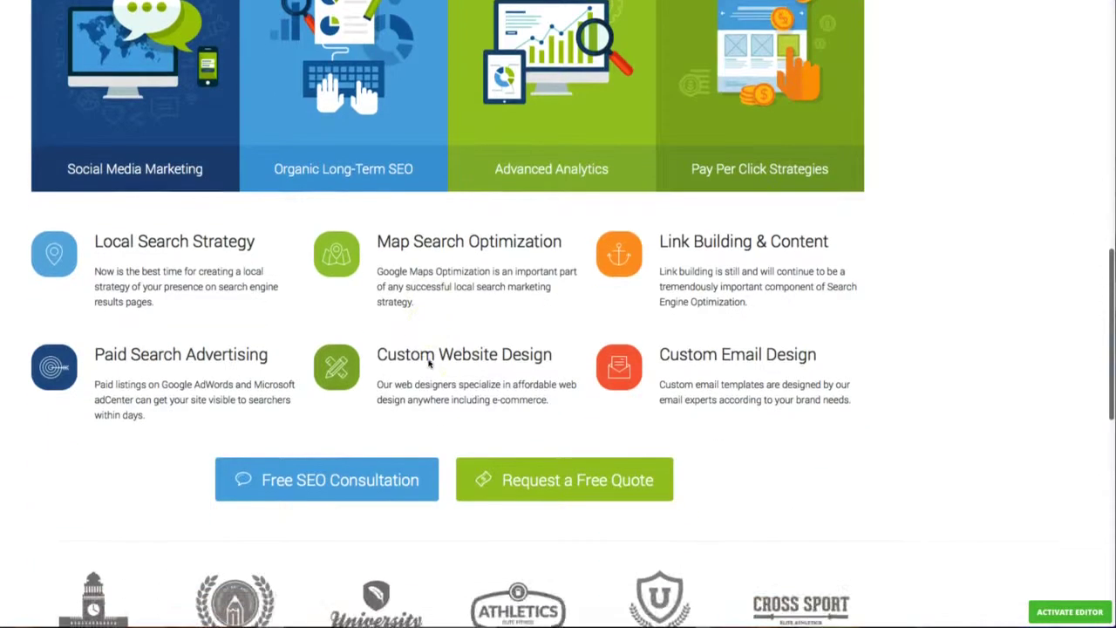
pyautogui.scroll(14, 428, 363)
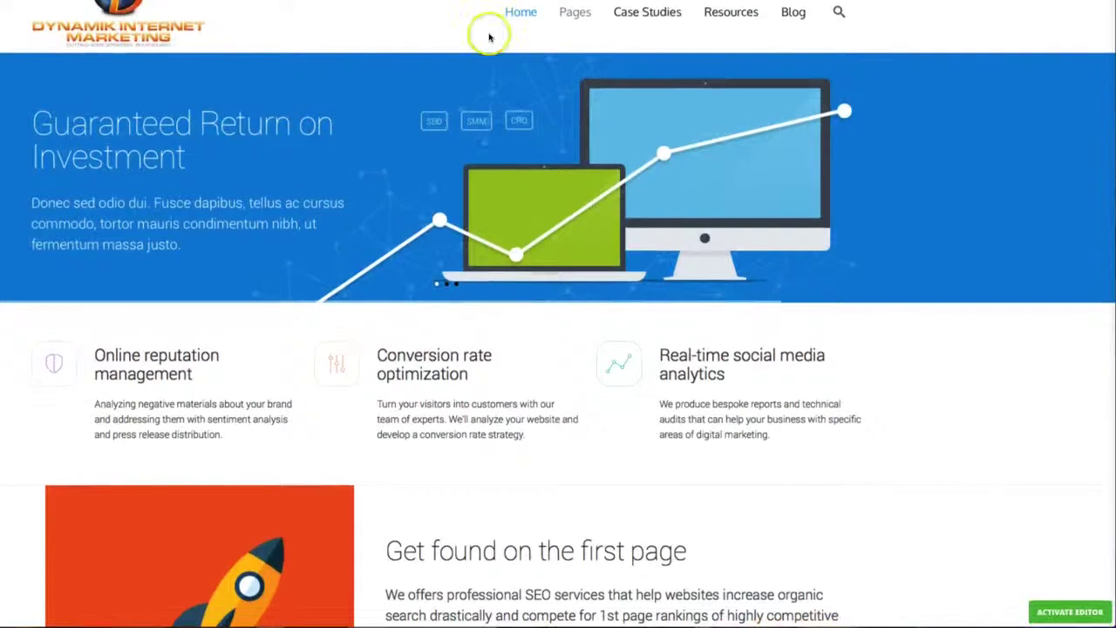
pyautogui.moveTo(574, 14)
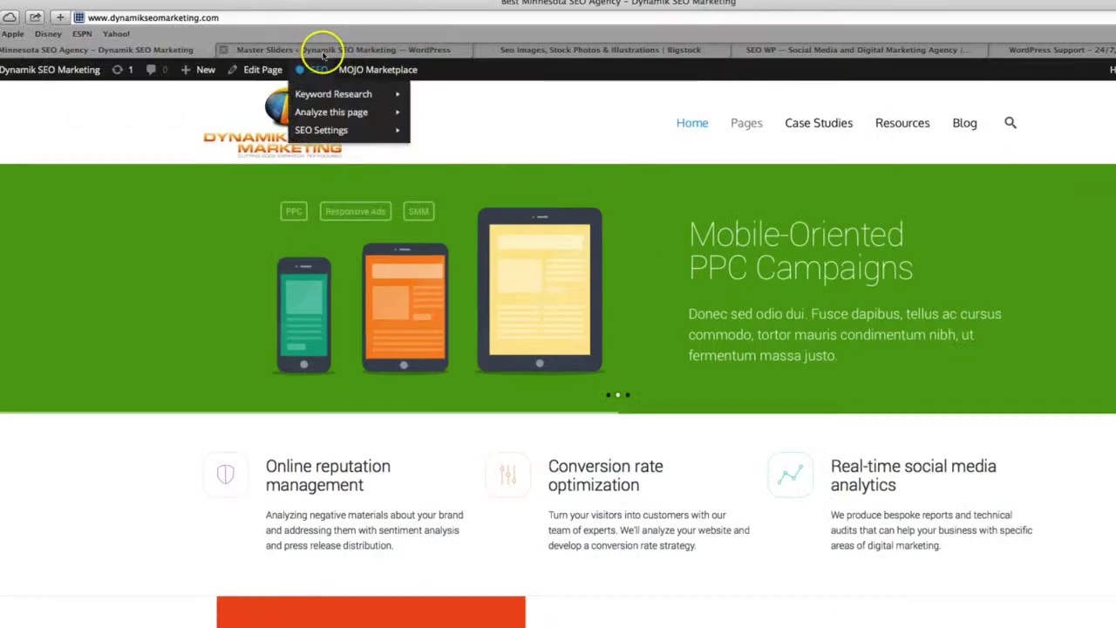
# - Go to Appearance > Menus in the admin area
pyautogui.click(324, 50)
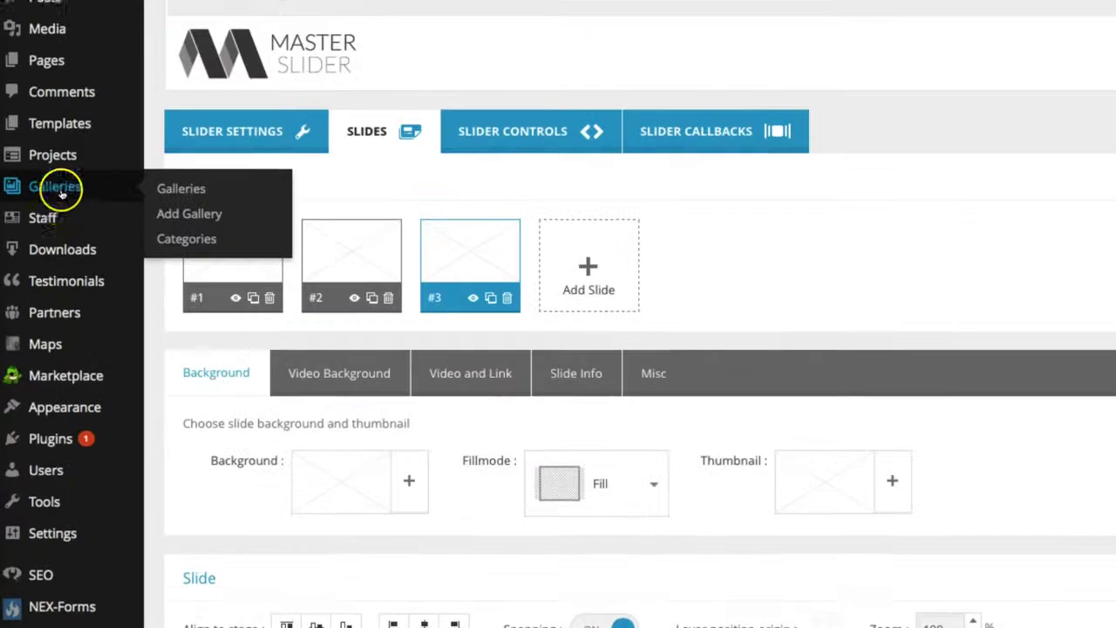
pyautogui.moveTo(2, 329)
pyautogui.moveTo(39, 370)
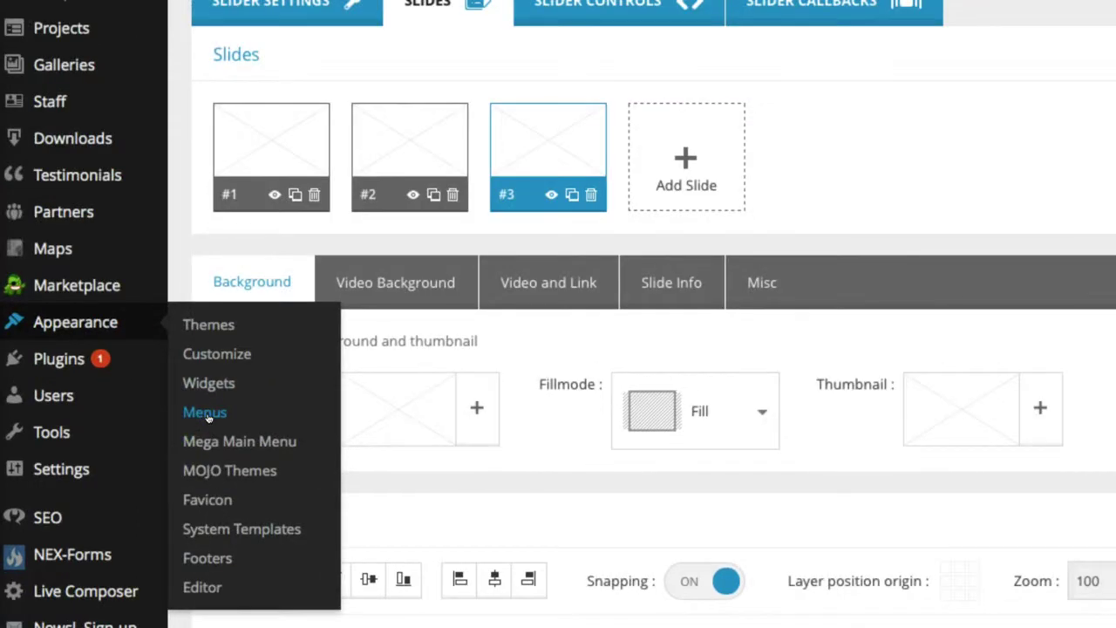
pyautogui.click(205, 412)
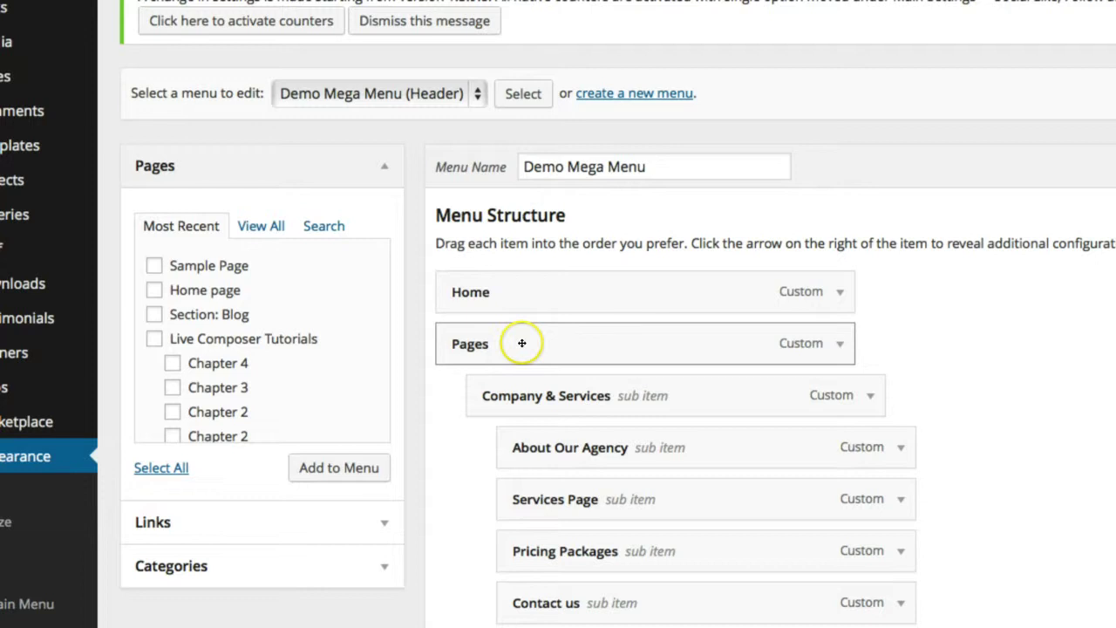
# - Relabel the Pages menu item to 'About', uncheck Disable Link, and save the menu
pyautogui.click(838, 346)
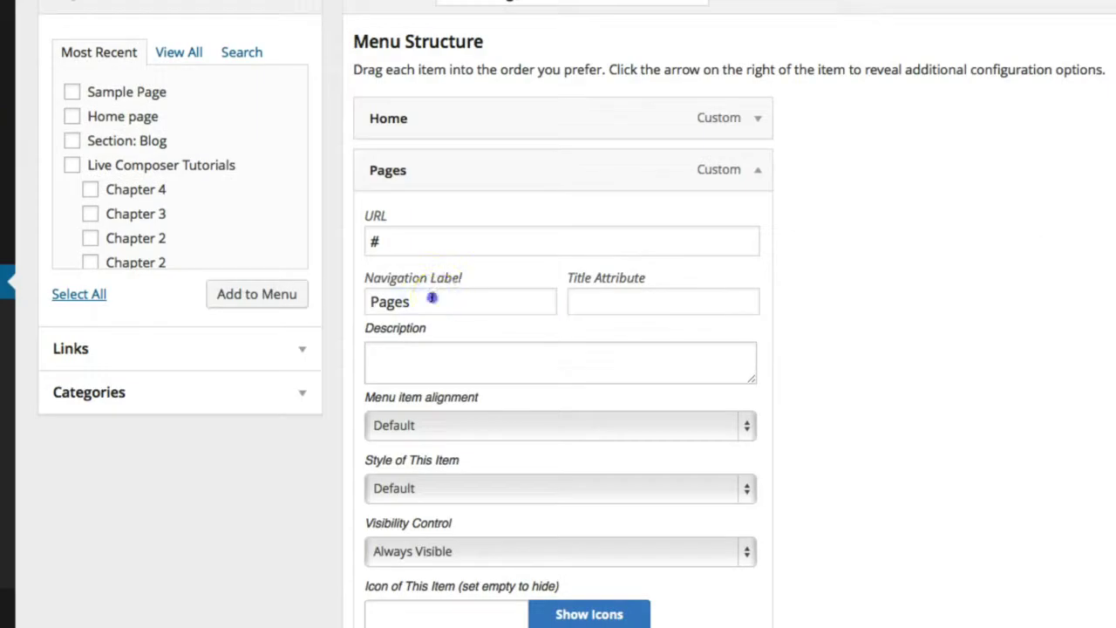
pyautogui.doubleClick(432, 298)
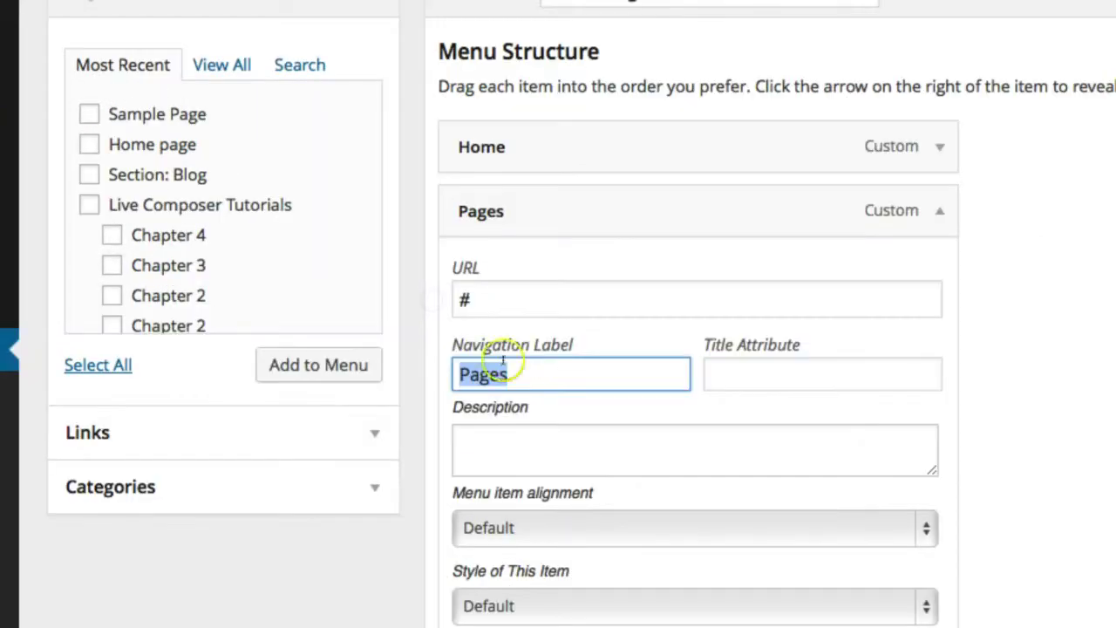
pyautogui.write('About')
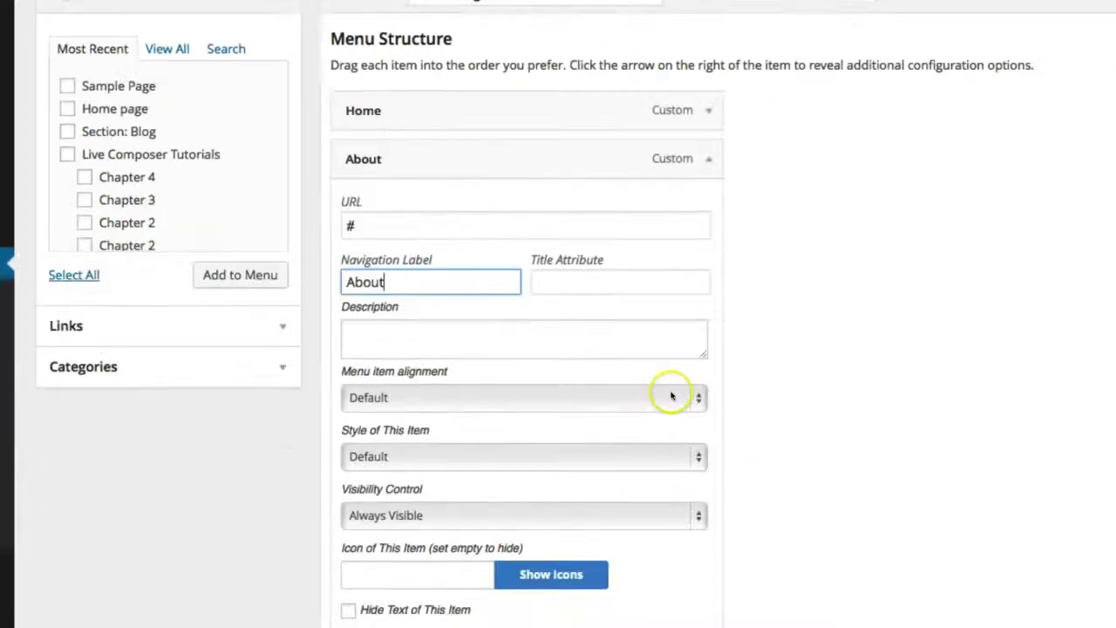
pyautogui.scroll(-5, 797, 341)
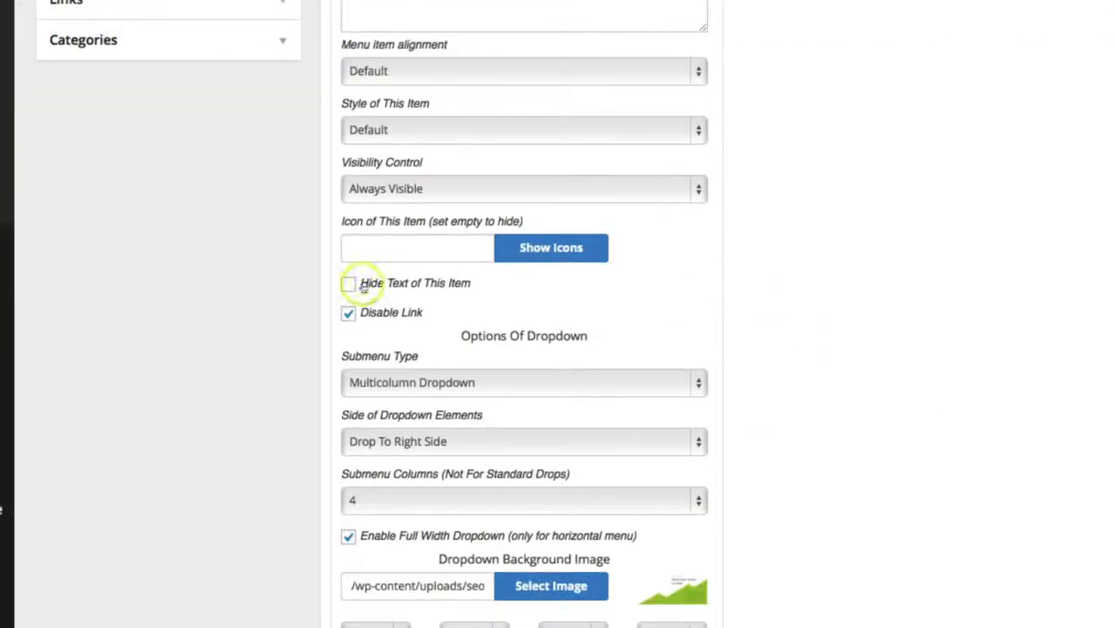
pyautogui.click(349, 313)
pyautogui.scroll(-5, 633, 313)
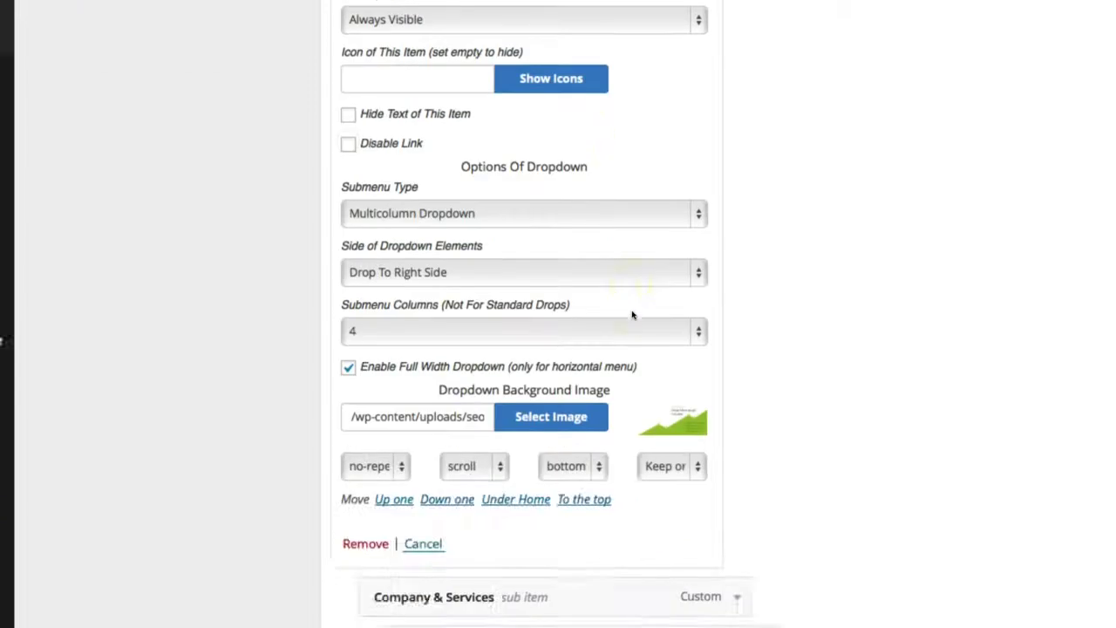
pyautogui.scroll(1, 633, 314)
pyautogui.click(633, 314)
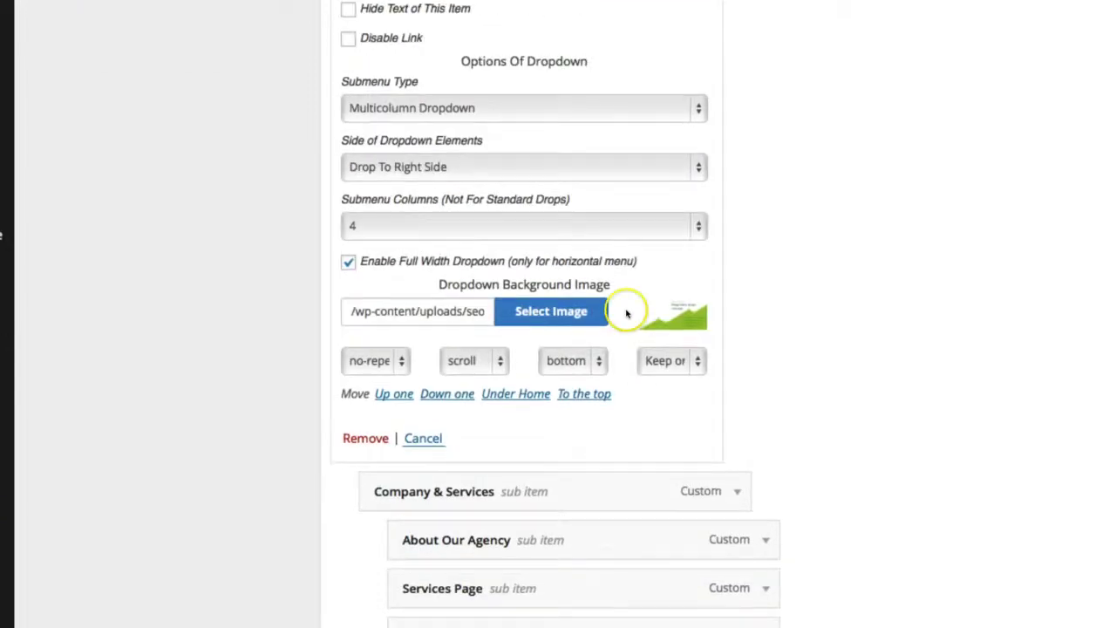
pyautogui.scroll(-2, 580, 316)
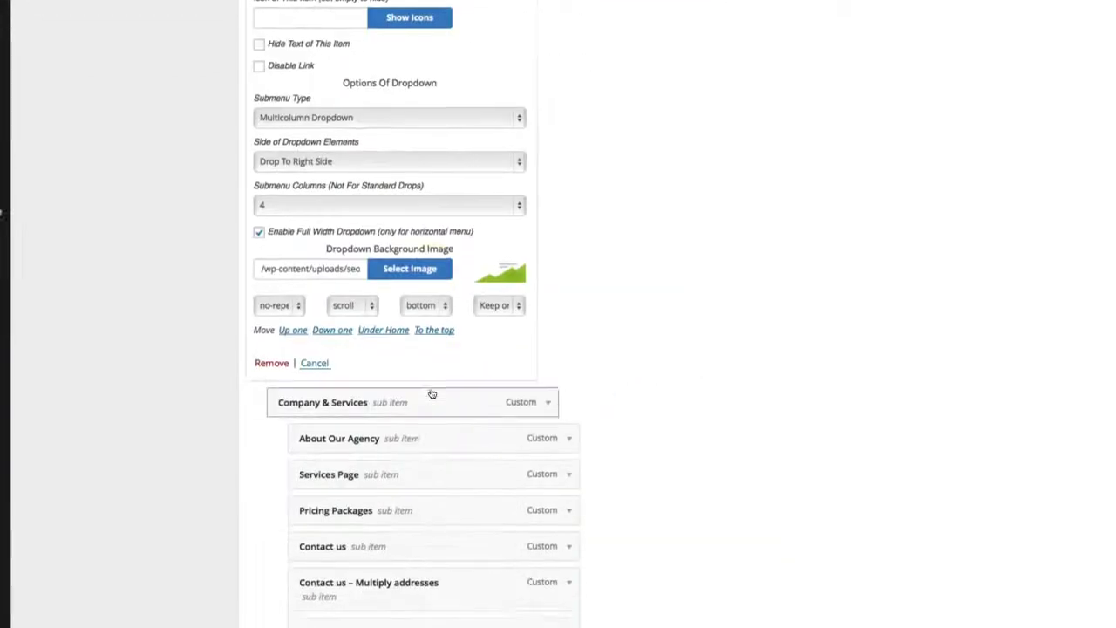
pyautogui.scroll(5, 432, 394)
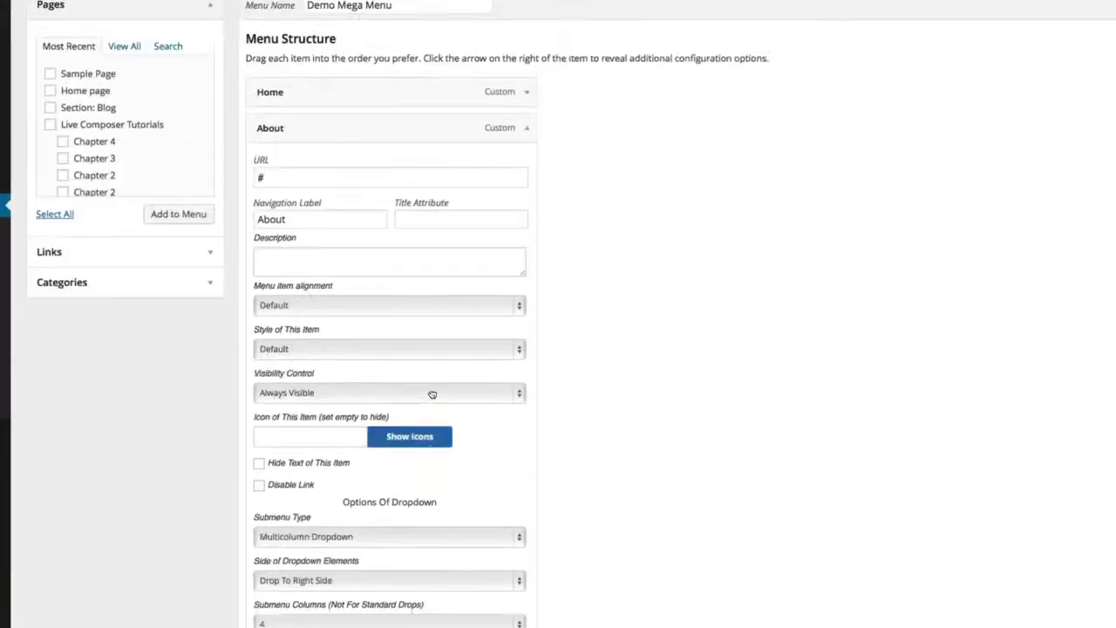
pyautogui.click(1056, 68)
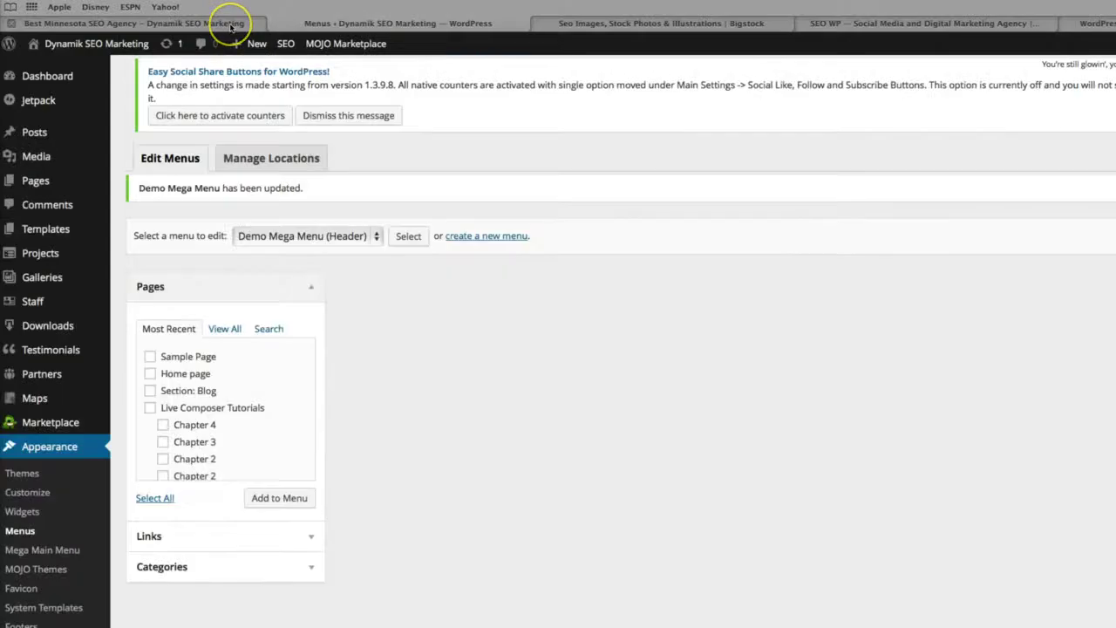
pyautogui.click(229, 24)
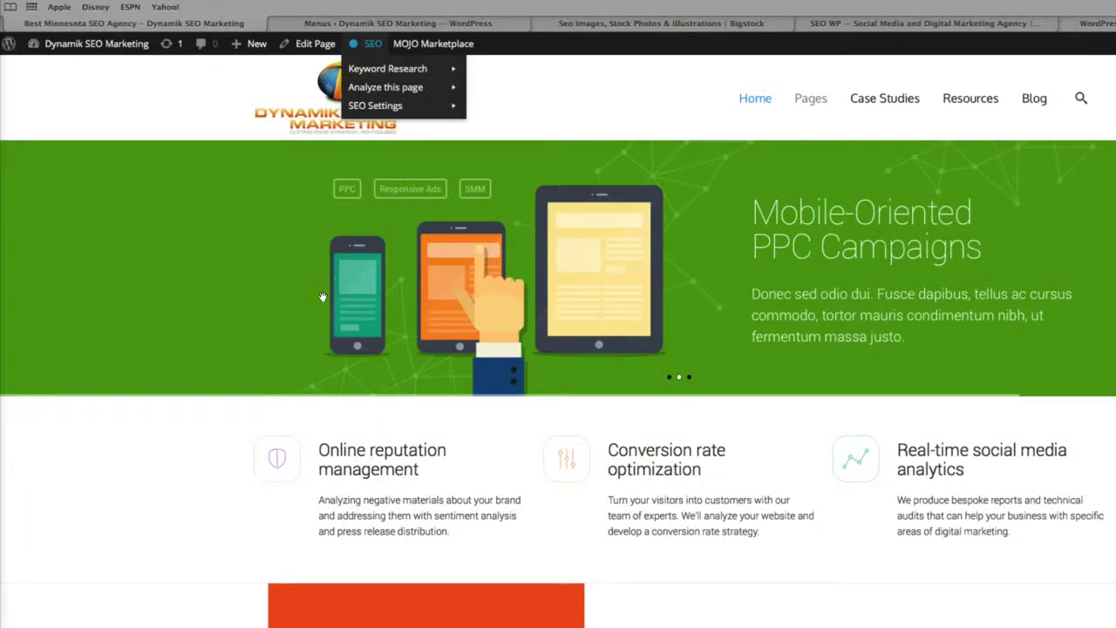
# - Reload the site, open the About page from the menu, and activate its live editor
pyautogui.press('super+r')
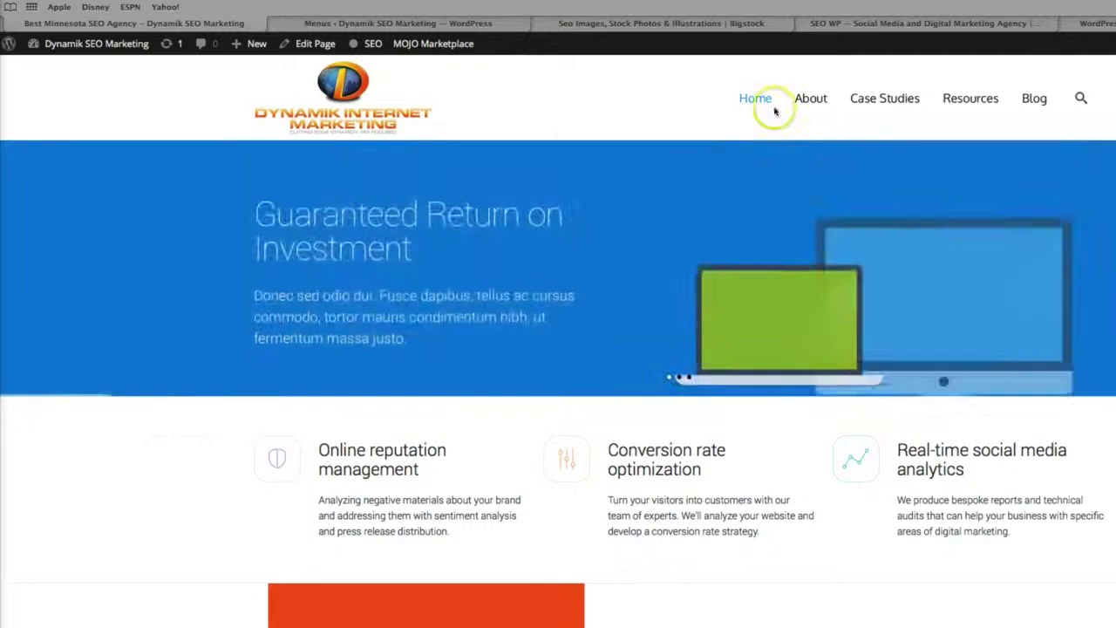
pyautogui.moveTo(812, 103)
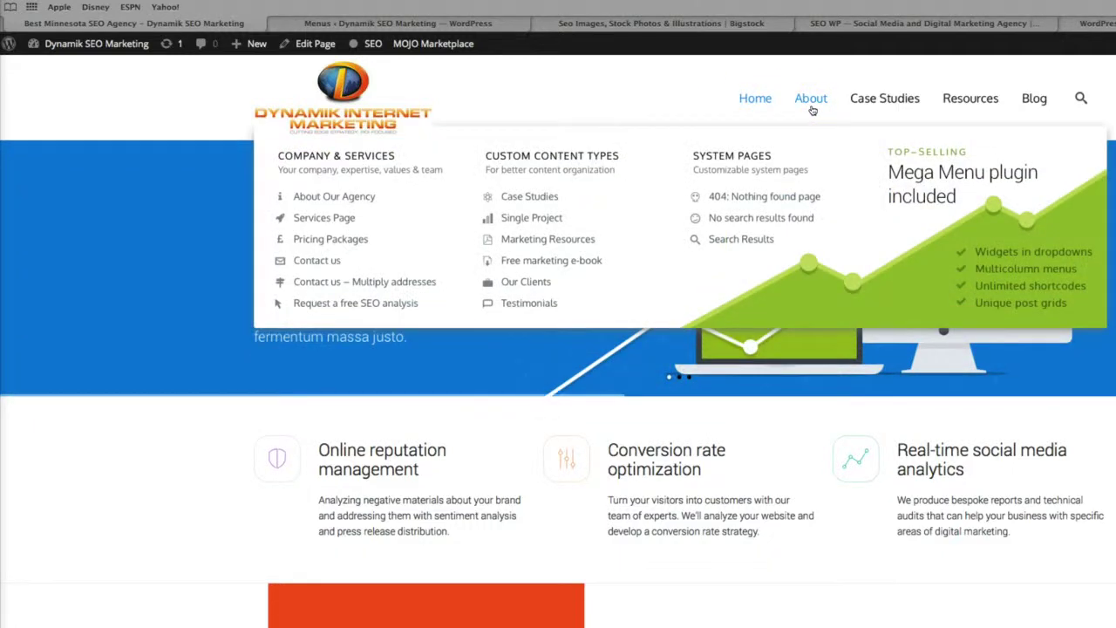
pyautogui.click(809, 117)
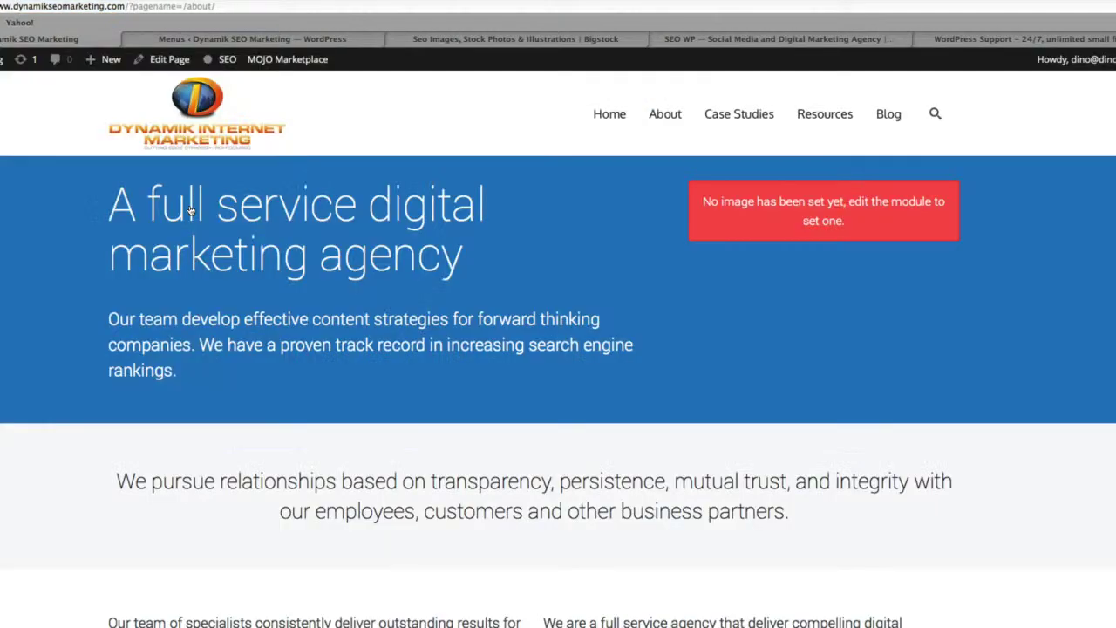
pyautogui.click(397, 426)
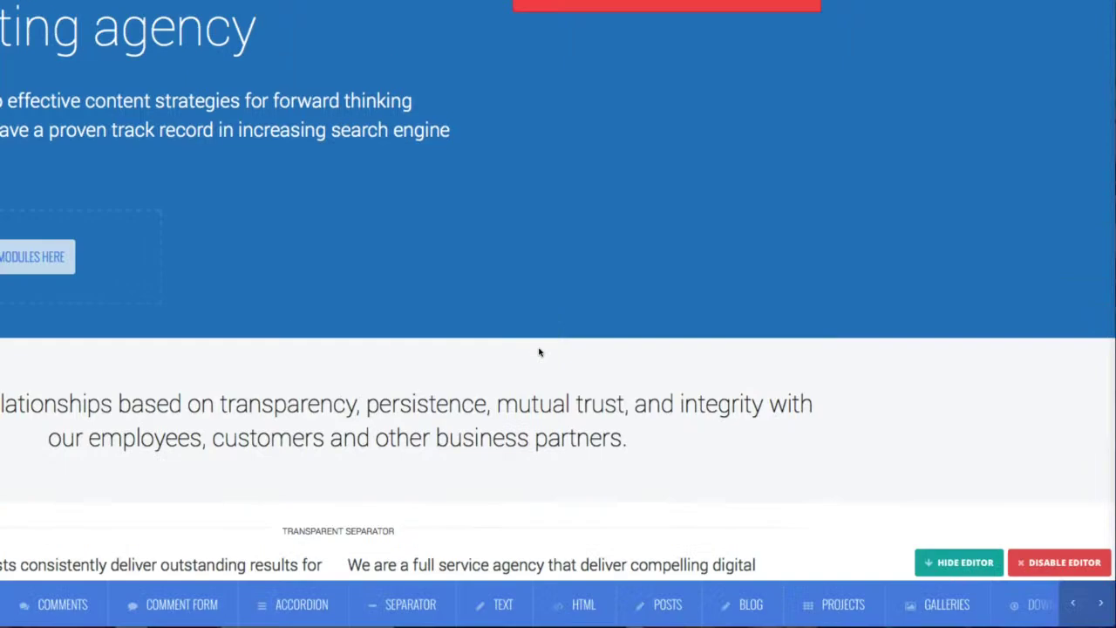
pyautogui.moveTo(539, 352)
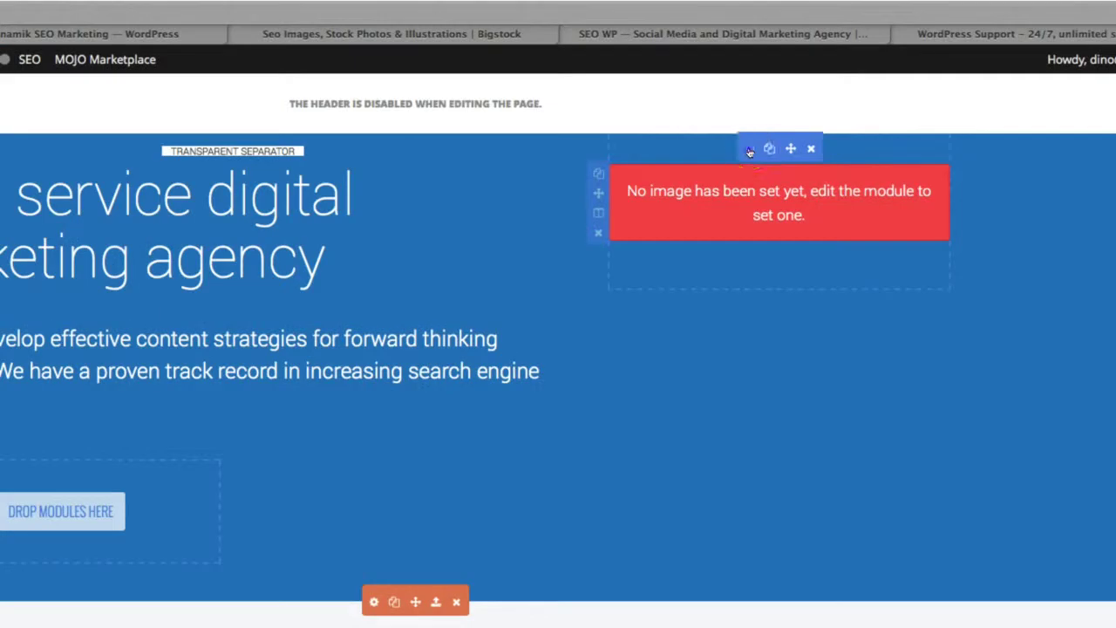
# - Choose the trophy illustration from the Media Library for the empty image module
pyautogui.click(749, 151)
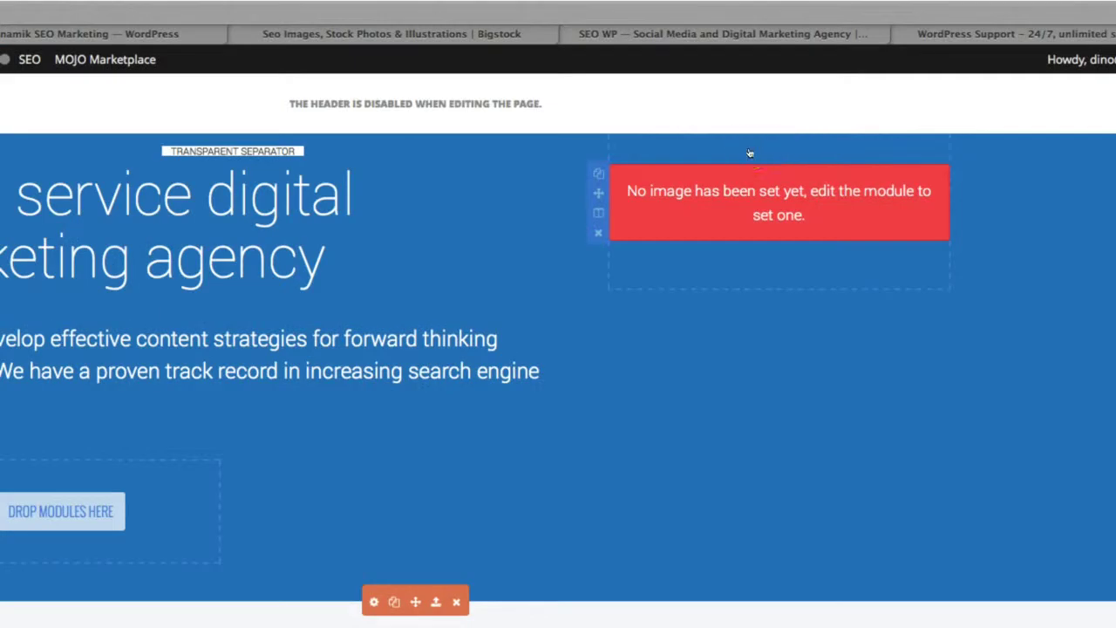
pyautogui.click(739, 202)
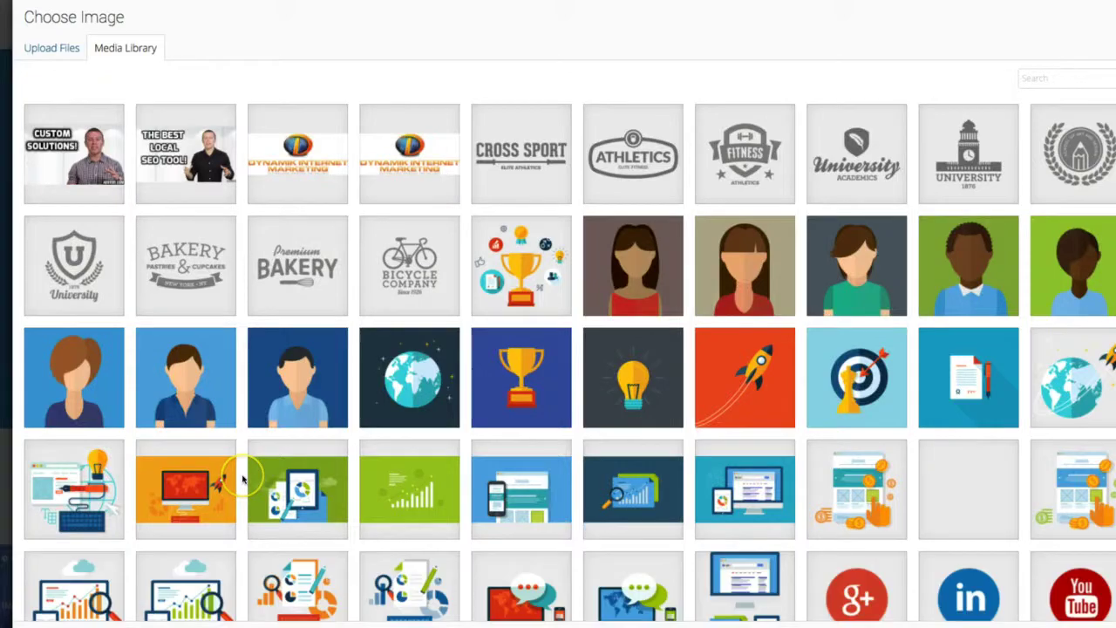
pyautogui.scroll(-3, 843, 460)
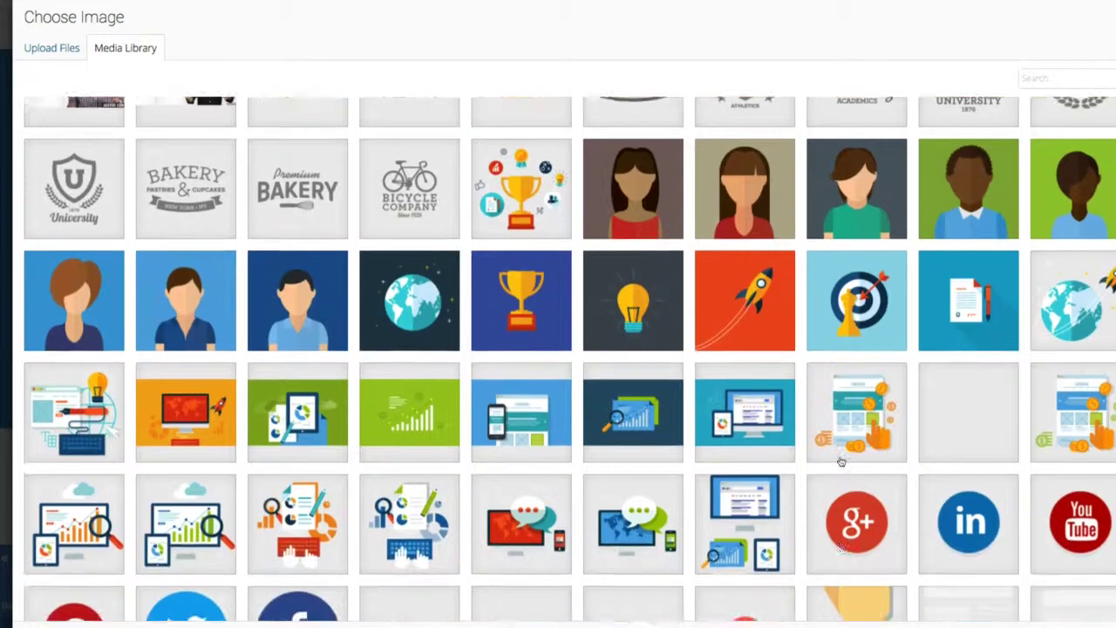
pyautogui.scroll(-1, 842, 460)
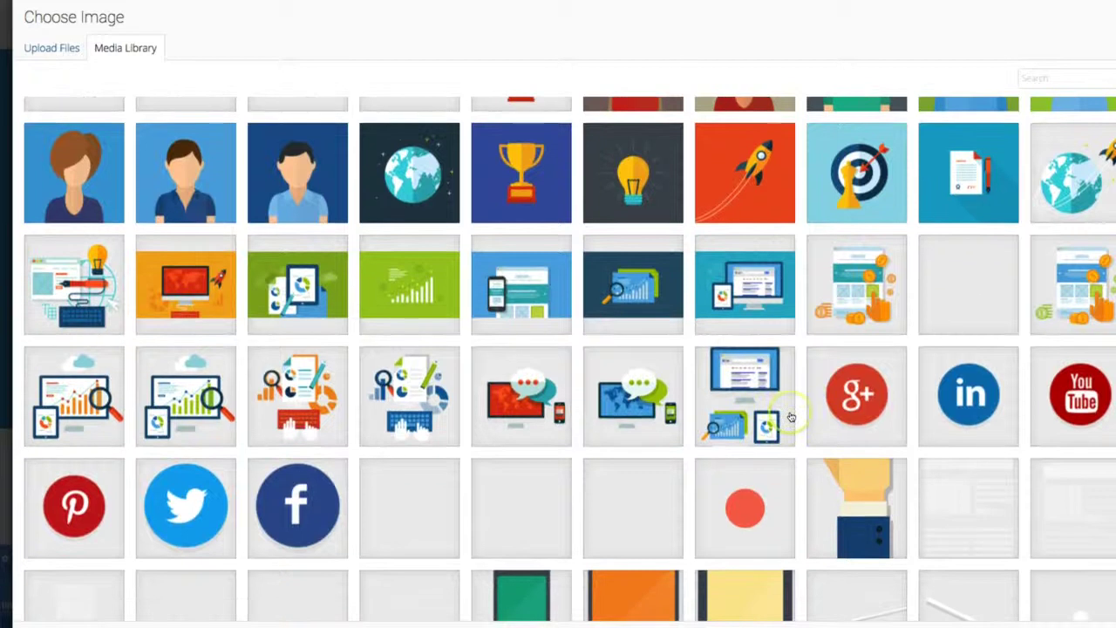
pyautogui.scroll(-3, 791, 417)
pyautogui.scroll(5, 791, 416)
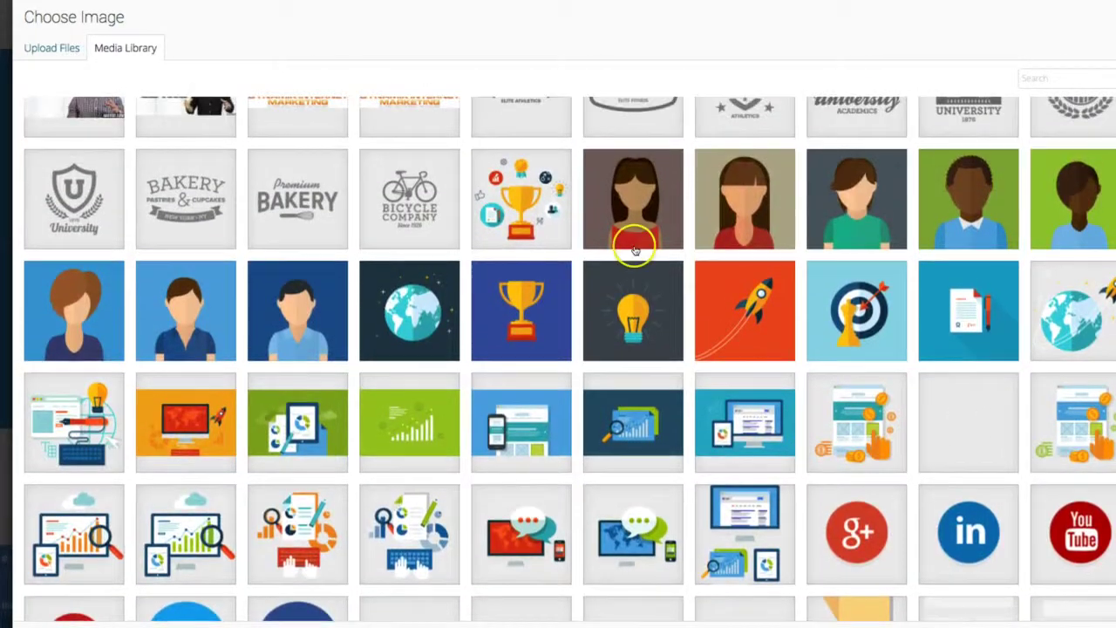
pyautogui.click(534, 214)
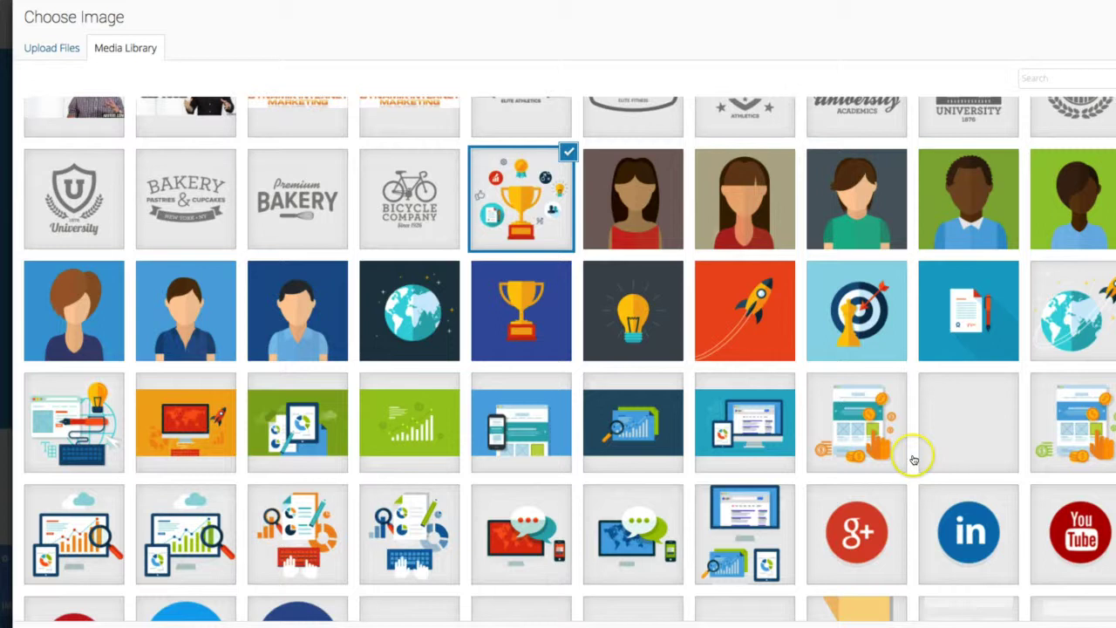
# - Insert illustration-mission-optimized.png into the module and confirm its settings
pyautogui.click(973, 407)
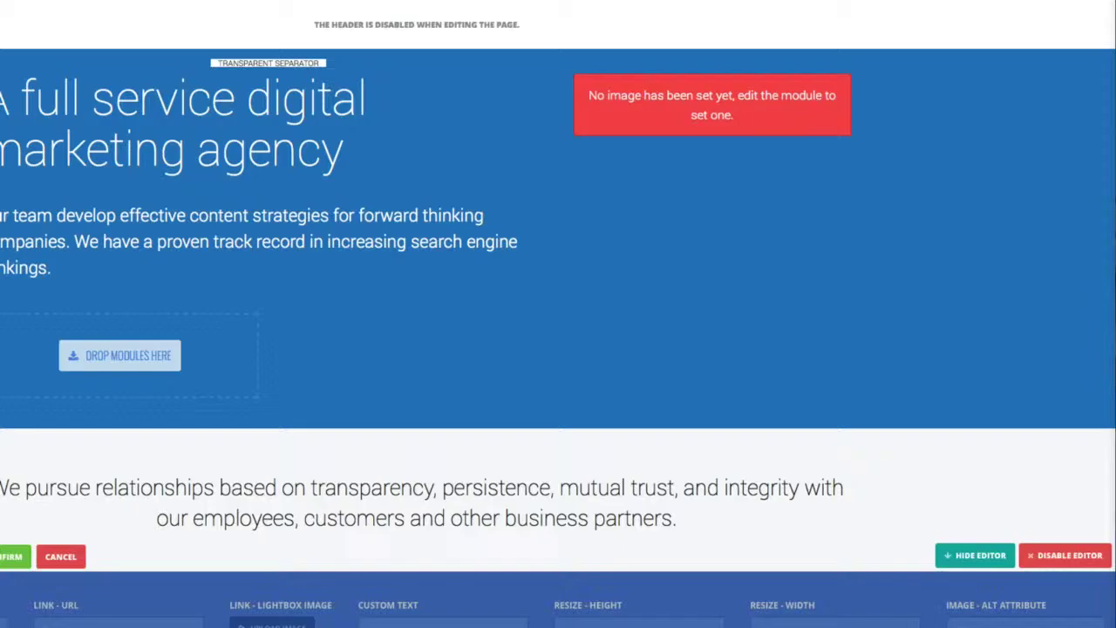
pyautogui.click(712, 338)
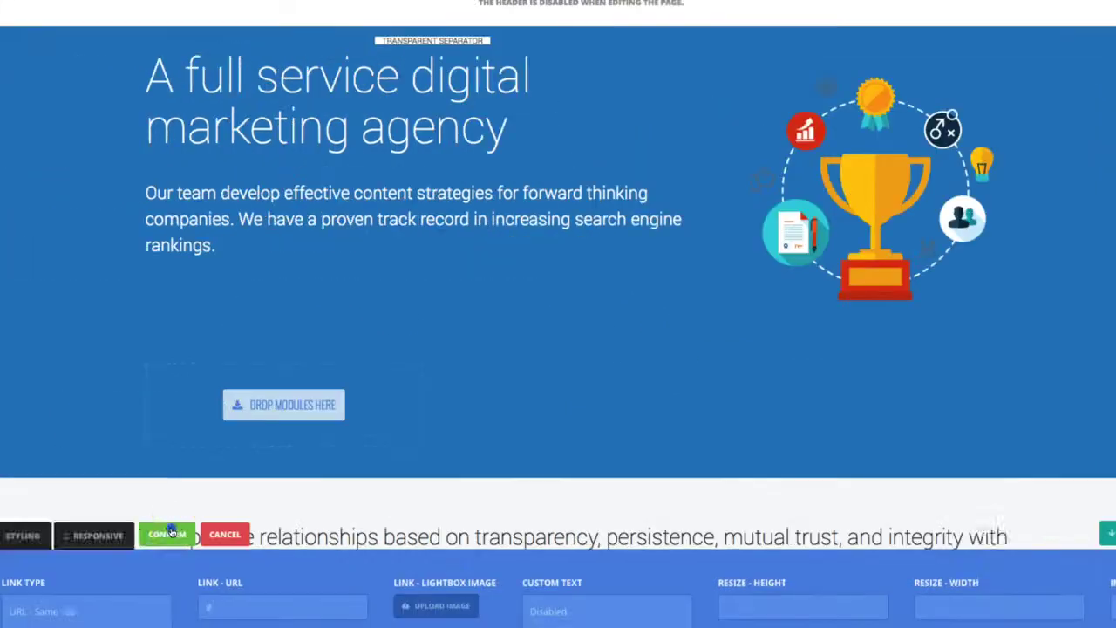
pyautogui.click(171, 533)
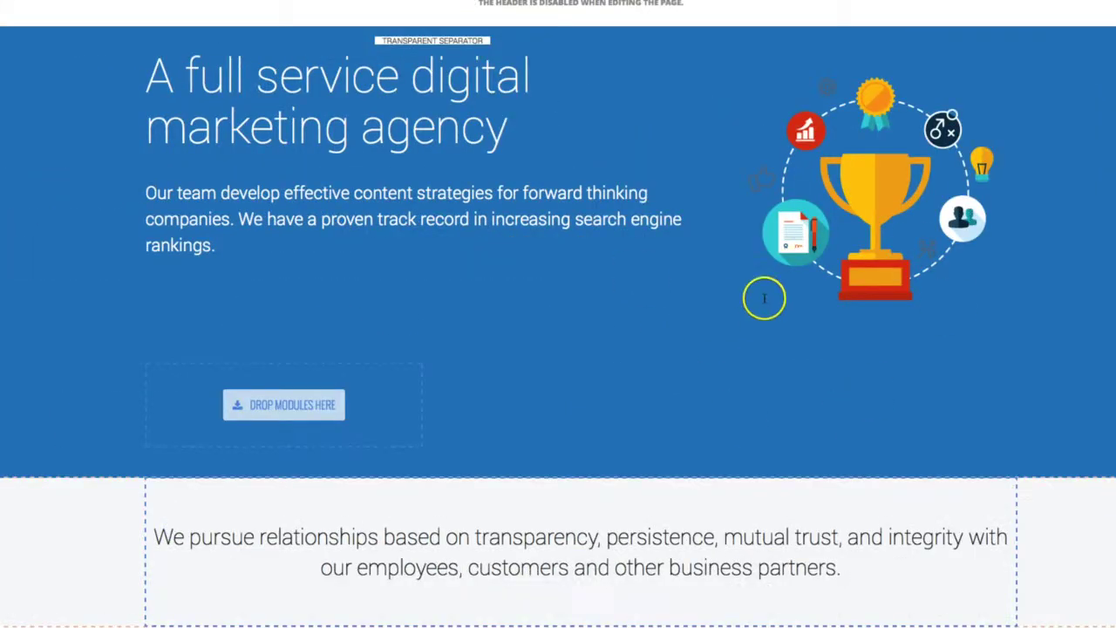
pyautogui.scroll(-2, 764, 298)
pyautogui.scroll(2, 1067, 401)
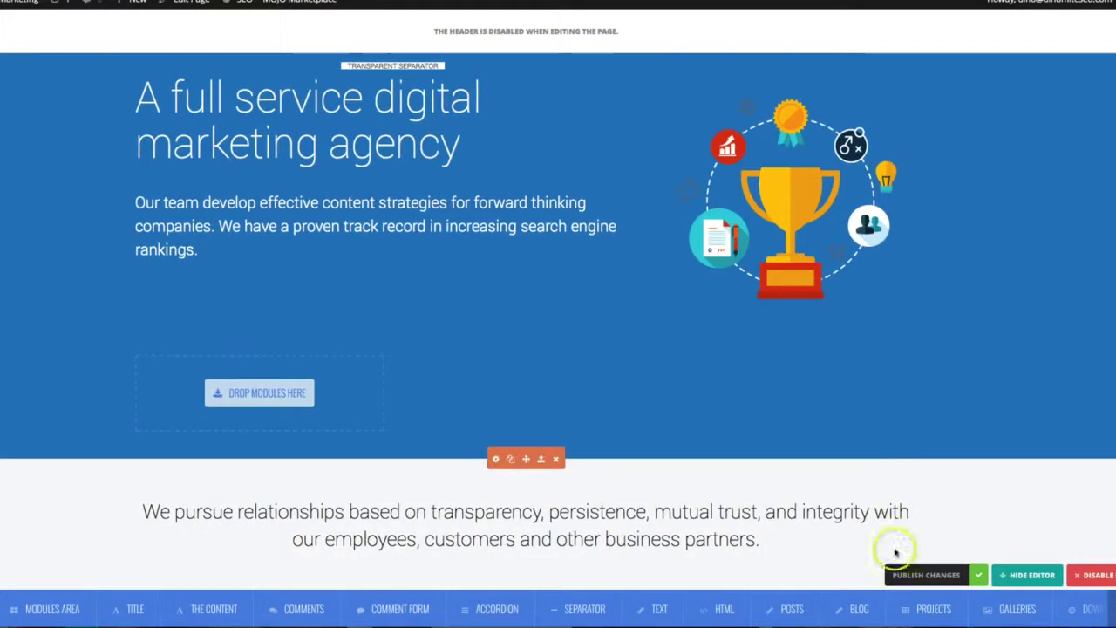
# - Publish the changes, exit Live Composer, and review the live page with the trophy illustration
pyautogui.click(908, 577)
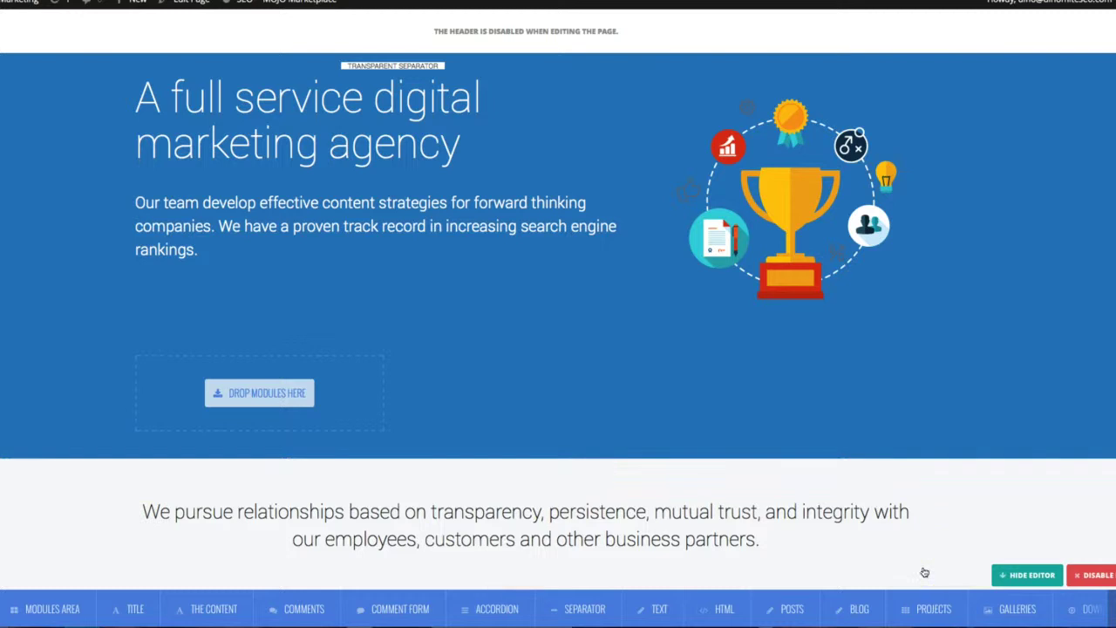
pyautogui.click(1112, 575)
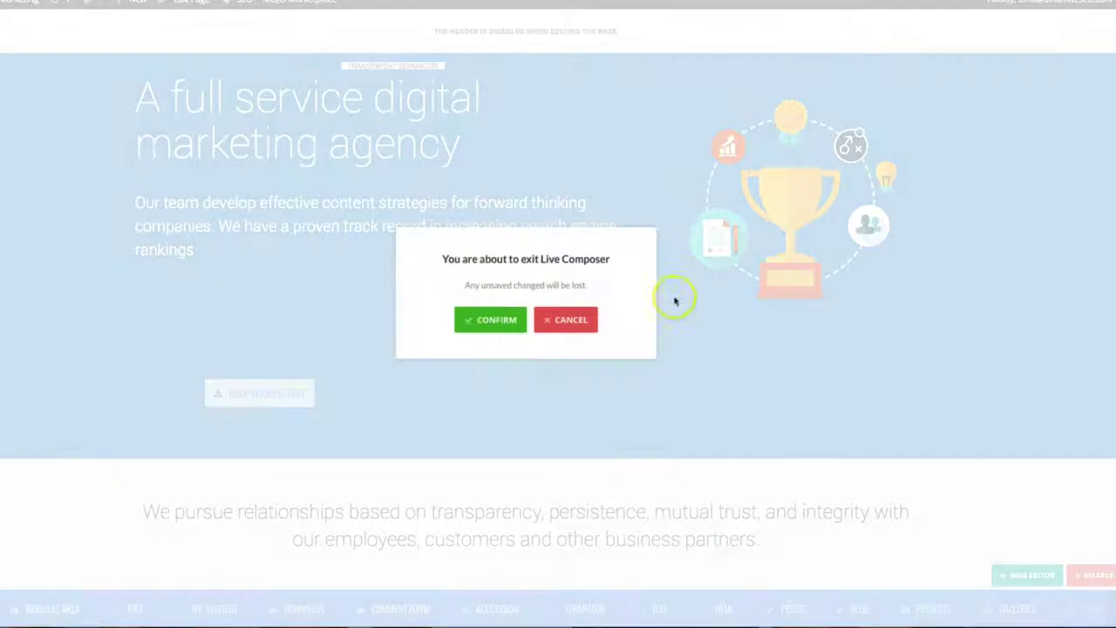
pyautogui.click(493, 320)
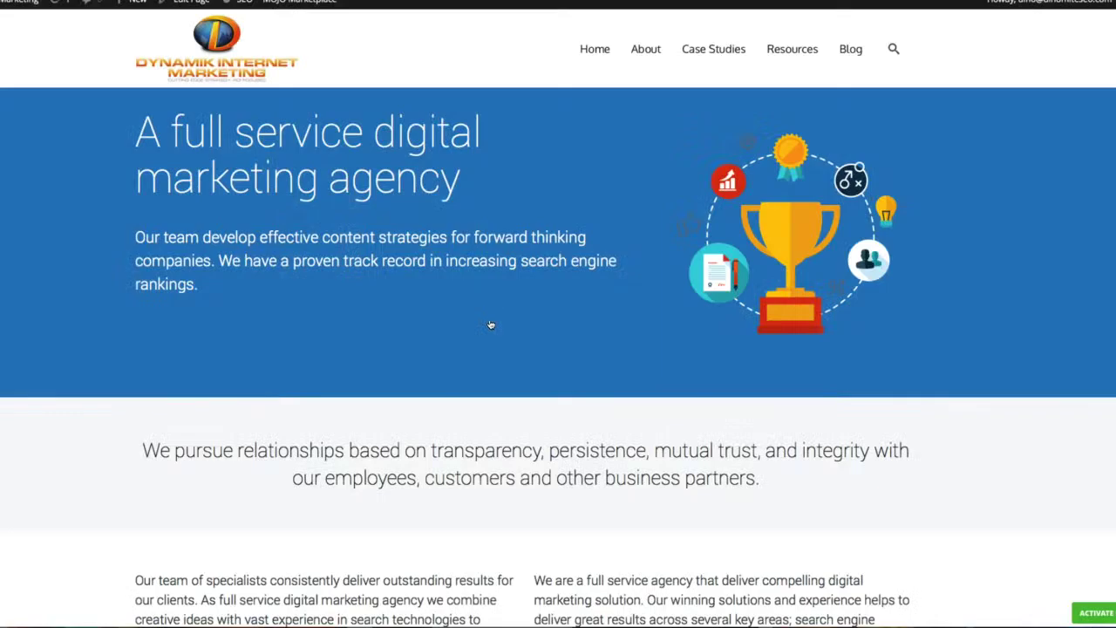
pyautogui.scroll(-5, 403, 327)
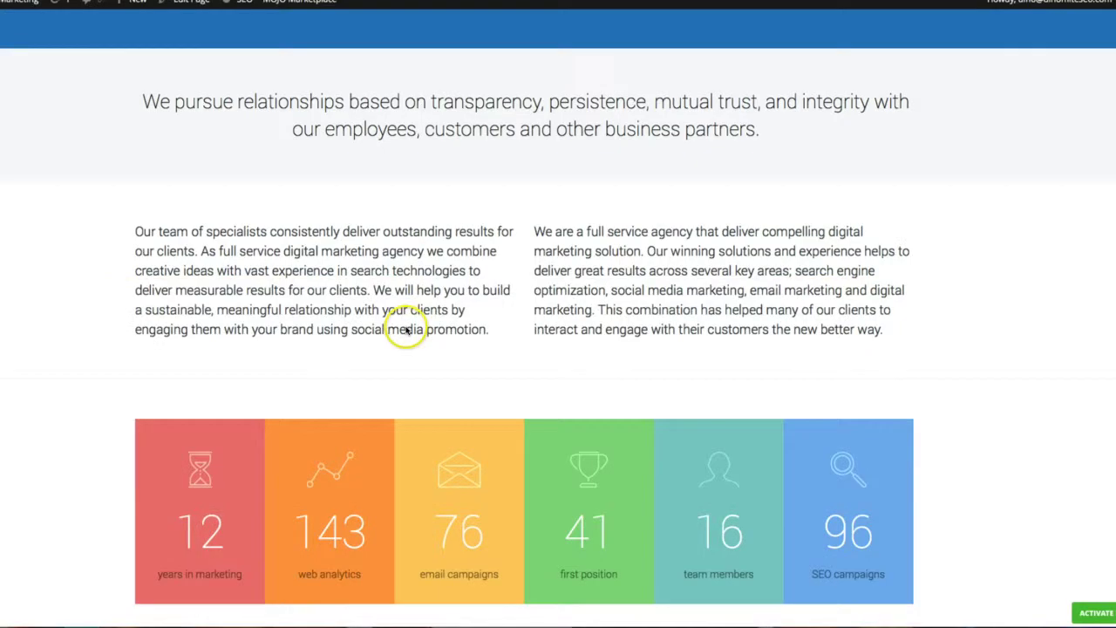
pyautogui.scroll(-14, 517, 195)
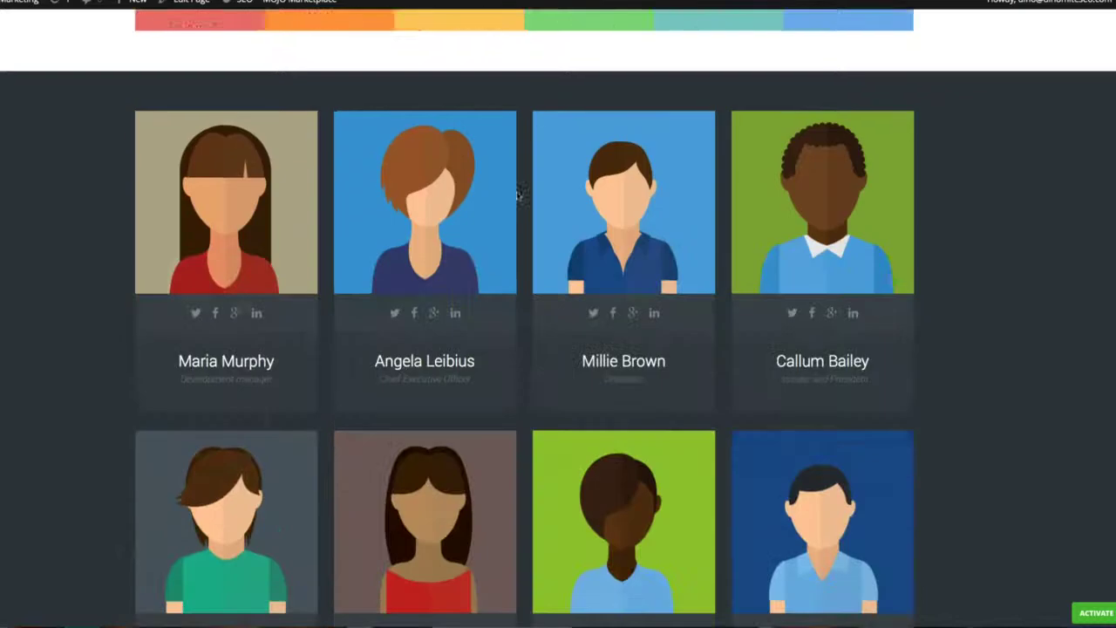
pyautogui.scroll(-20, 517, 196)
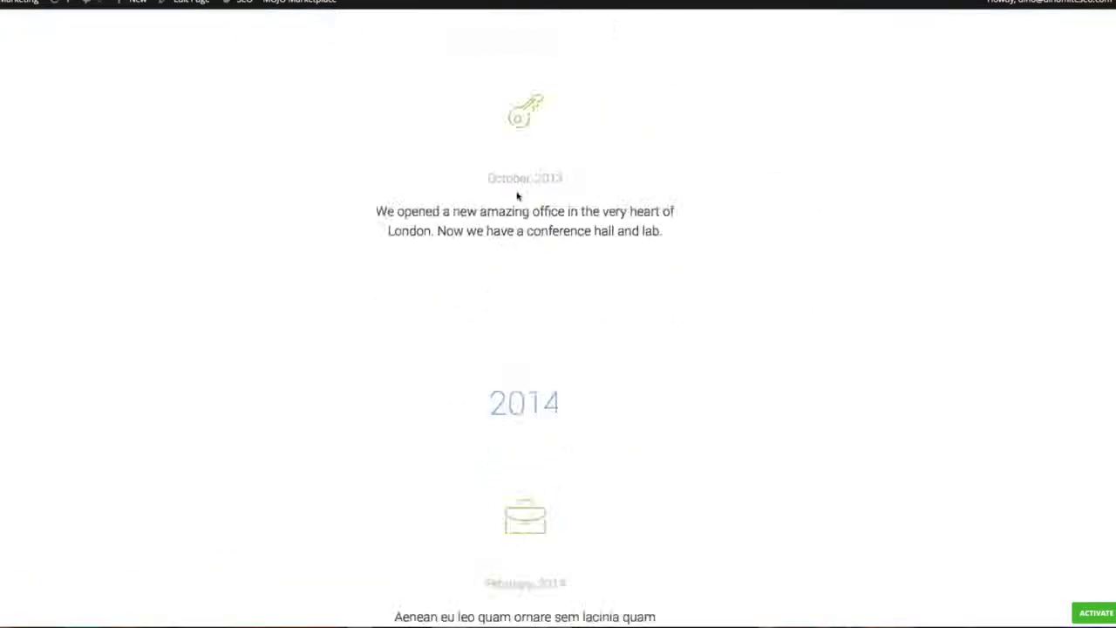
pyautogui.scroll(10, 517, 195)
pyautogui.scroll(20, 517, 194)
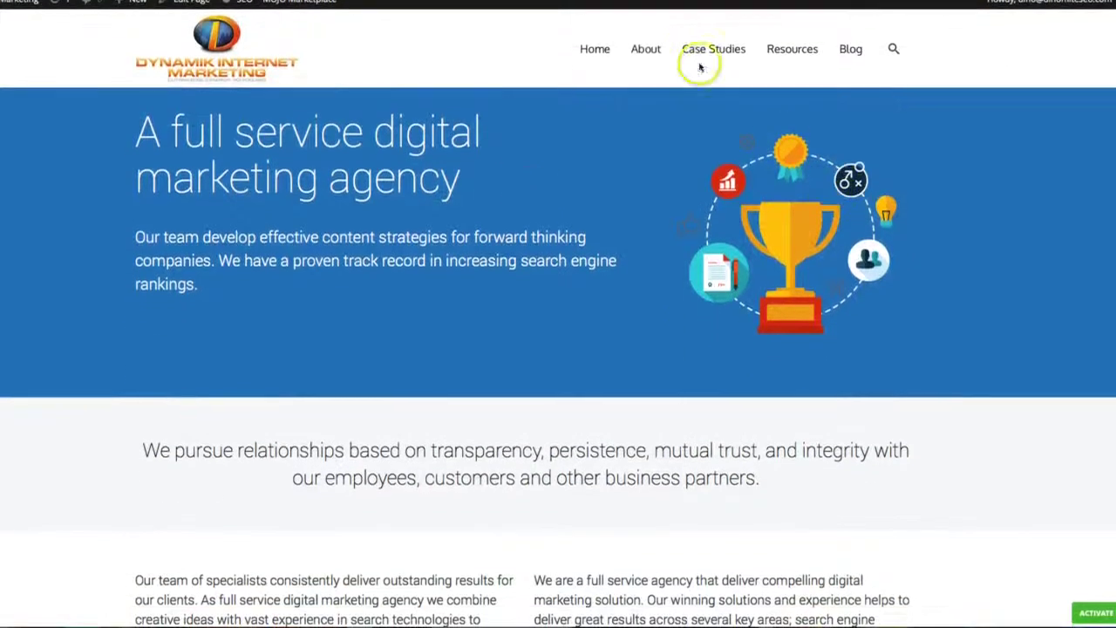
pyautogui.moveTo(648, 48)
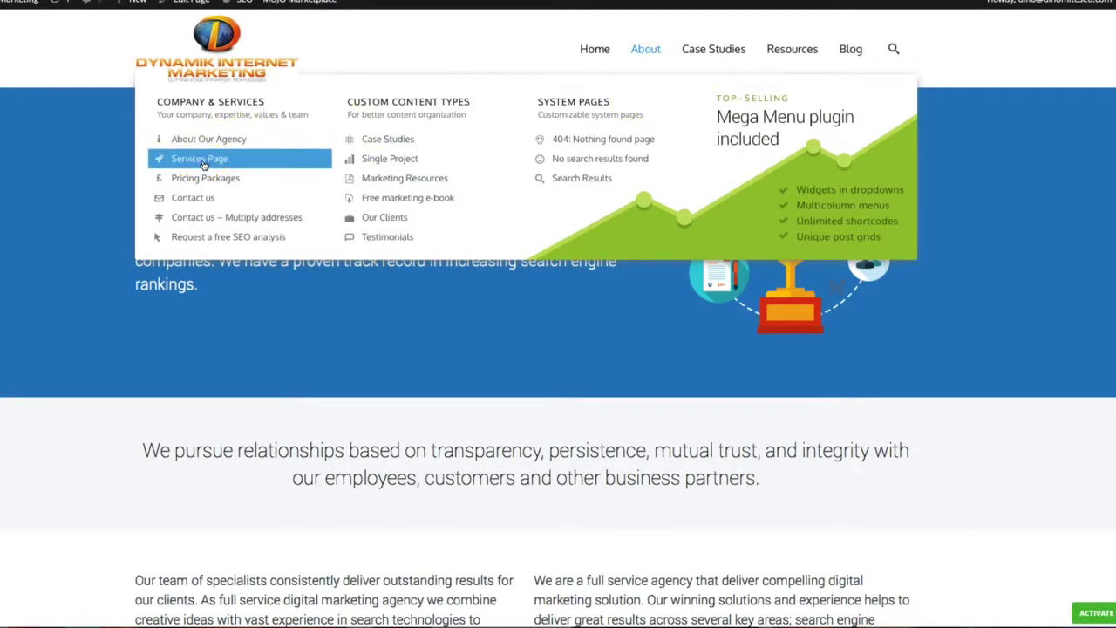
# - Open the Services Page, activate its editor, and scroll to the Social Media Marketing card
pyautogui.click(203, 162)
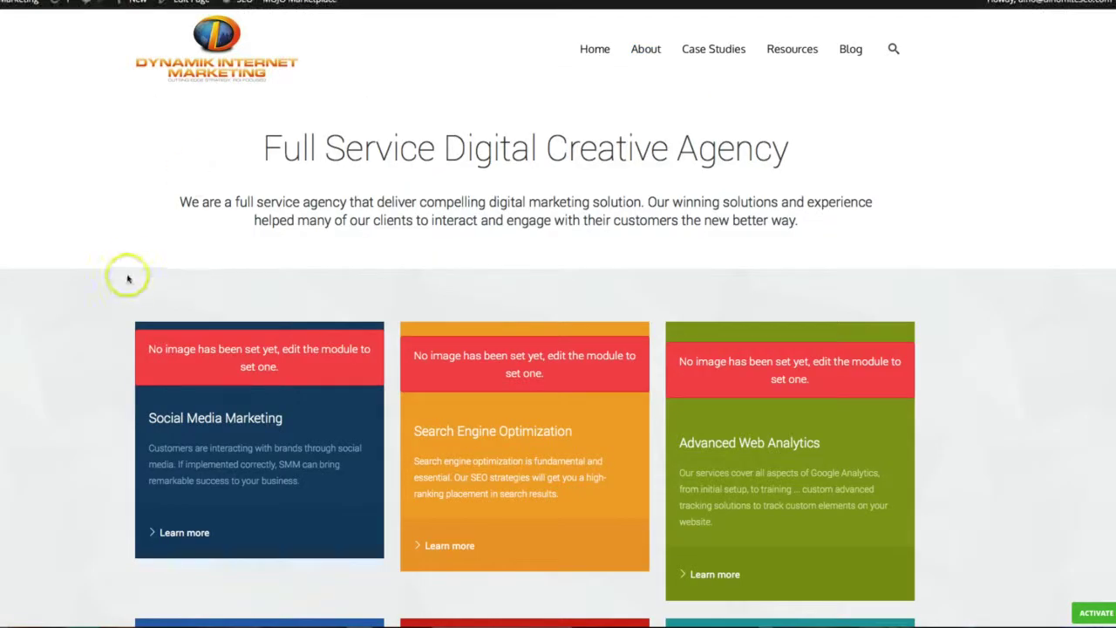
pyautogui.scroll(-2, 544, 404)
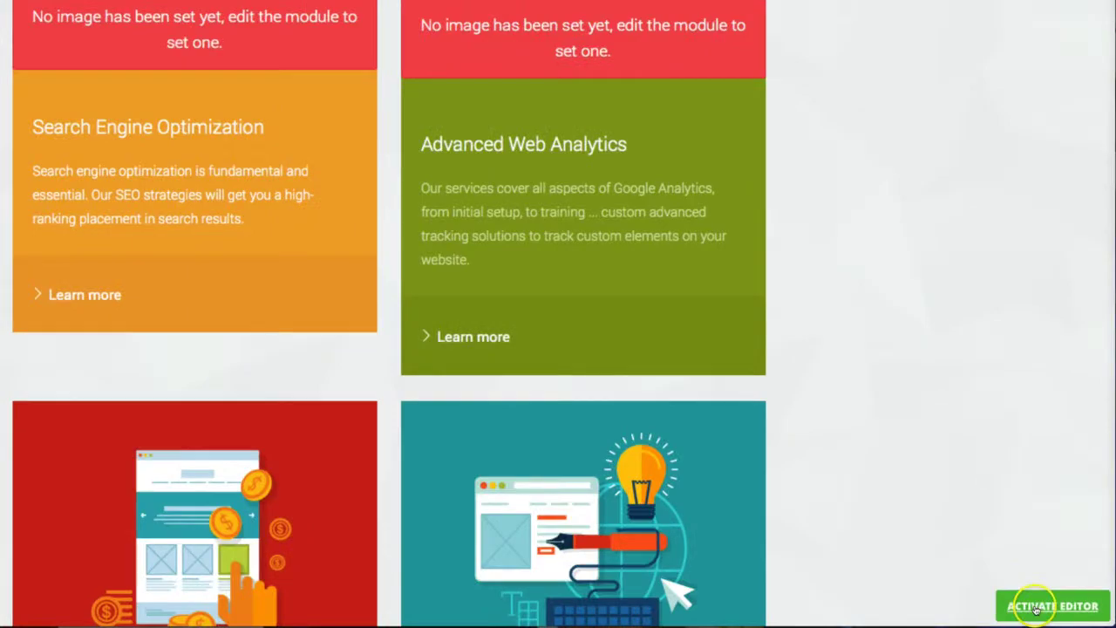
pyautogui.click(537, 224)
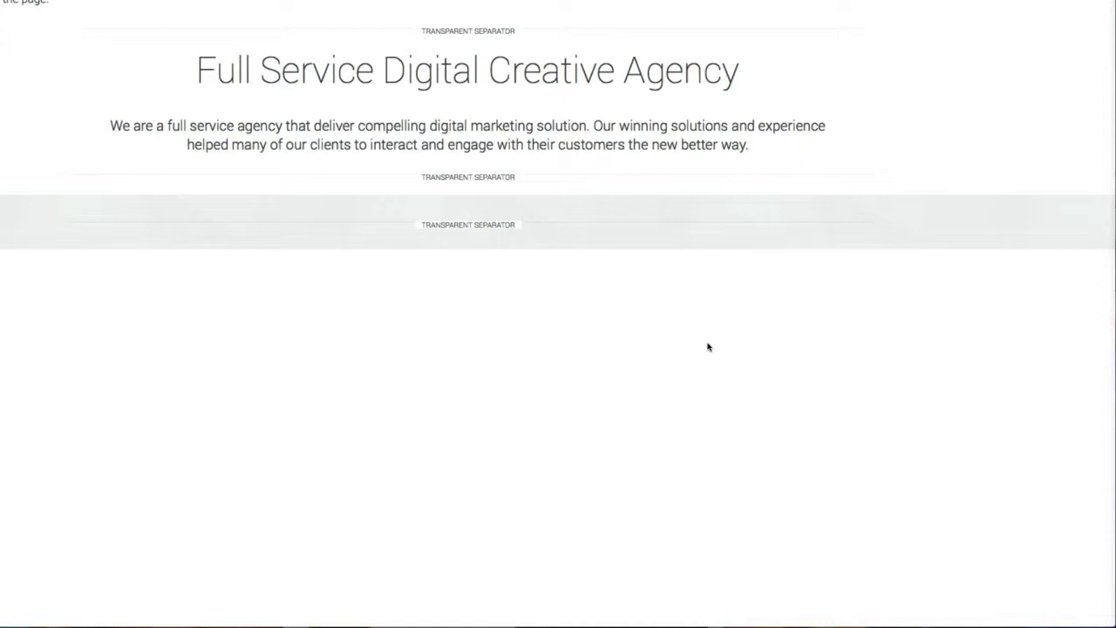
pyautogui.click(356, 304)
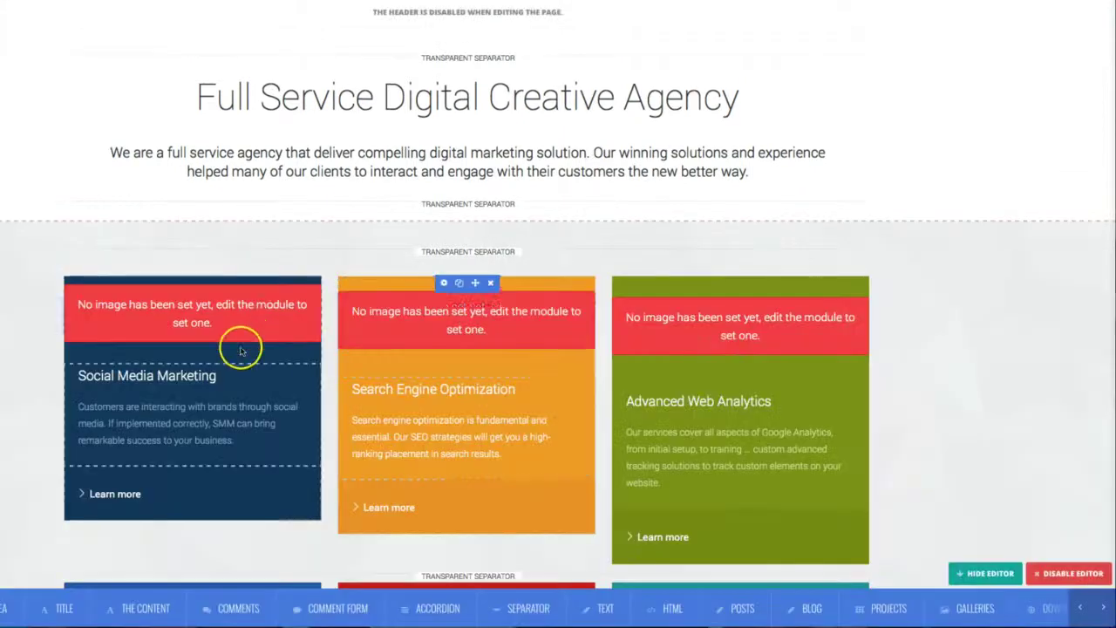
pyautogui.scroll(-1, 236, 349)
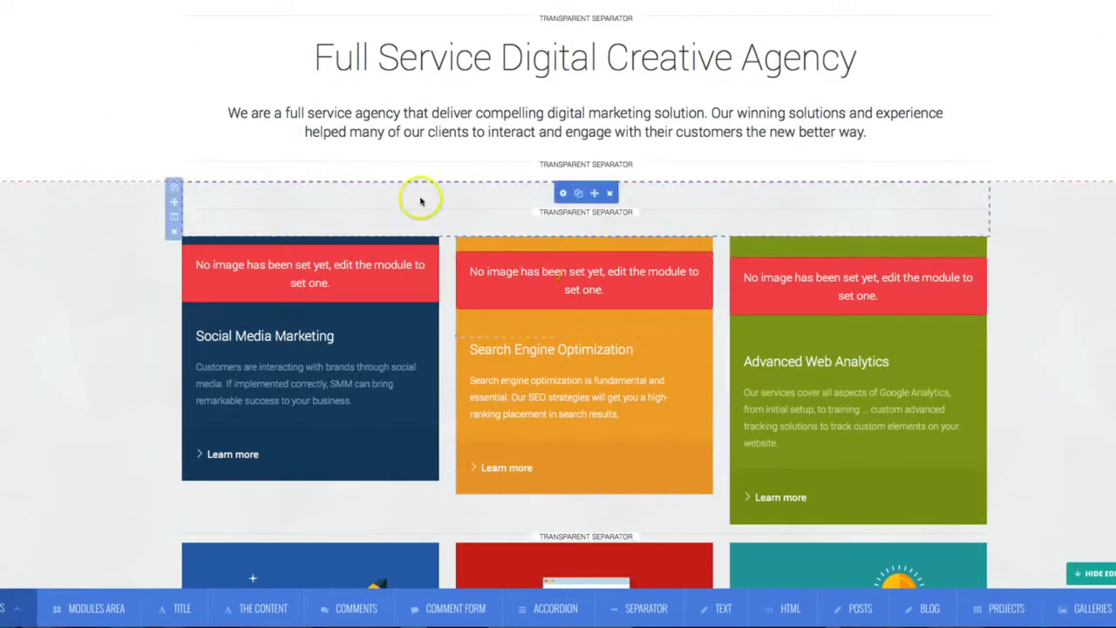
pyautogui.scroll(-2, 112, 392)
pyautogui.scroll(-2, 111, 391)
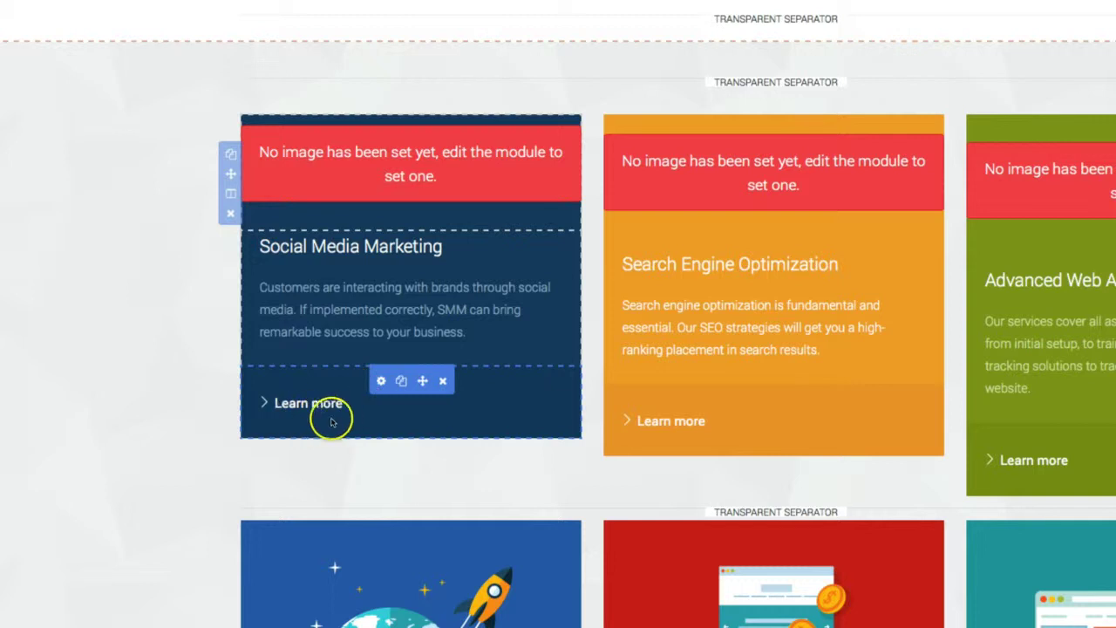
pyautogui.scroll(1, 326, 418)
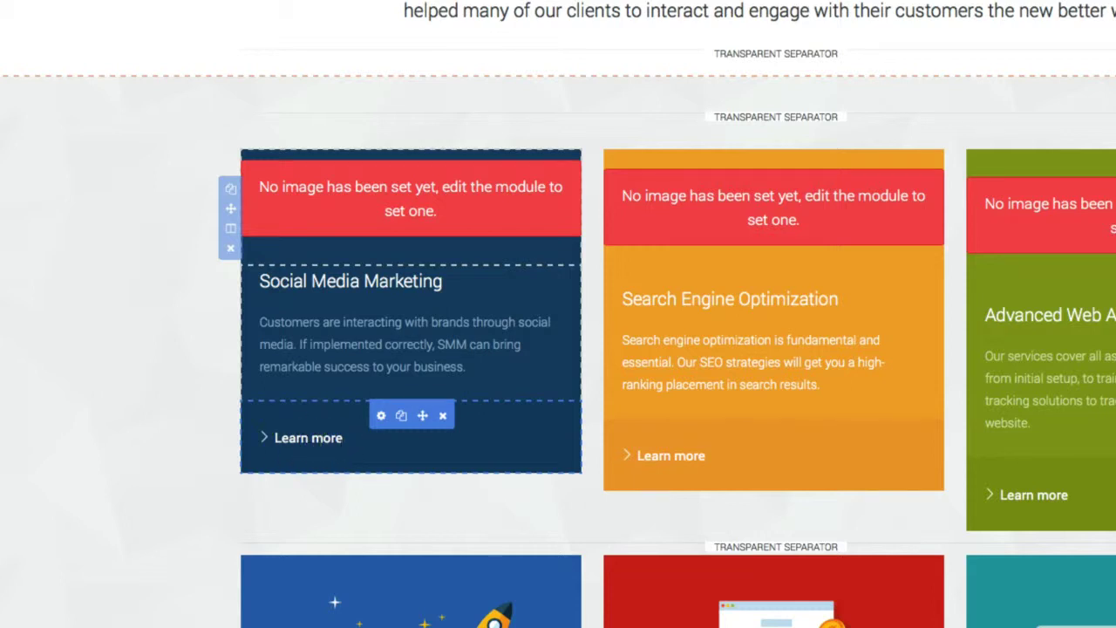
pyautogui.scroll(5, 341, 444)
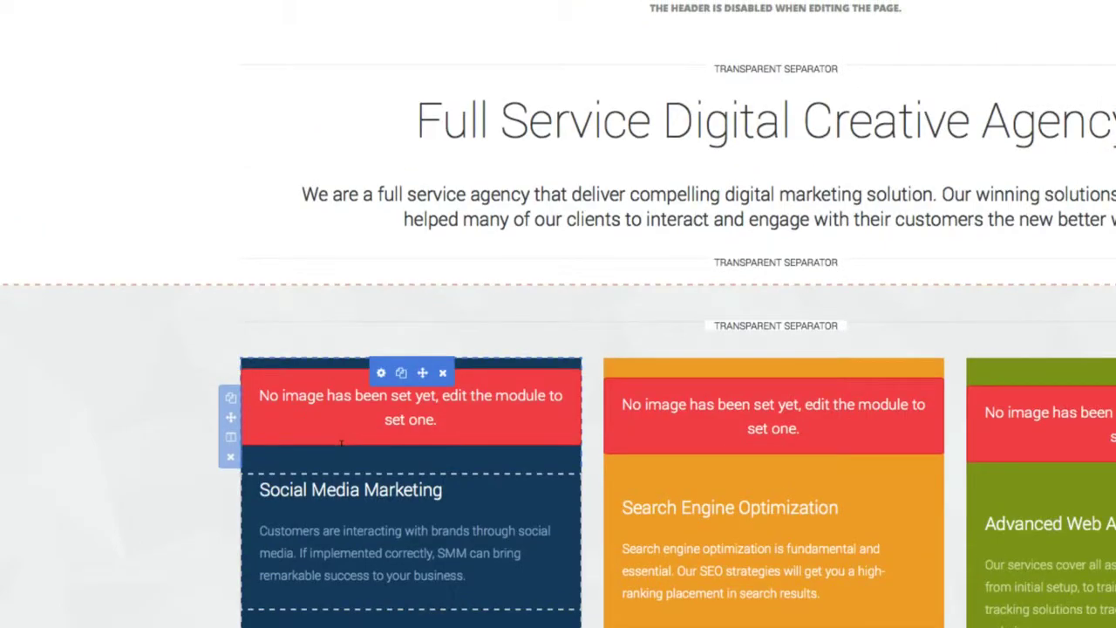
pyautogui.scroll(-1, 355, 556)
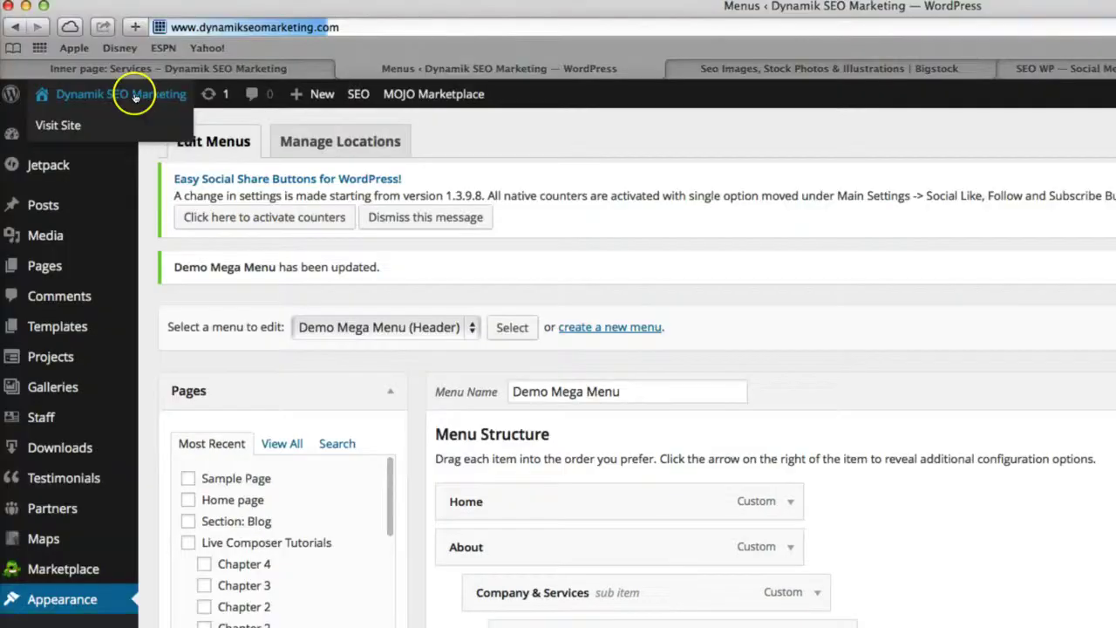
# - From the home page, open Request a free SEO analysis in the page editor and select its permalink
pyautogui.click(135, 96)
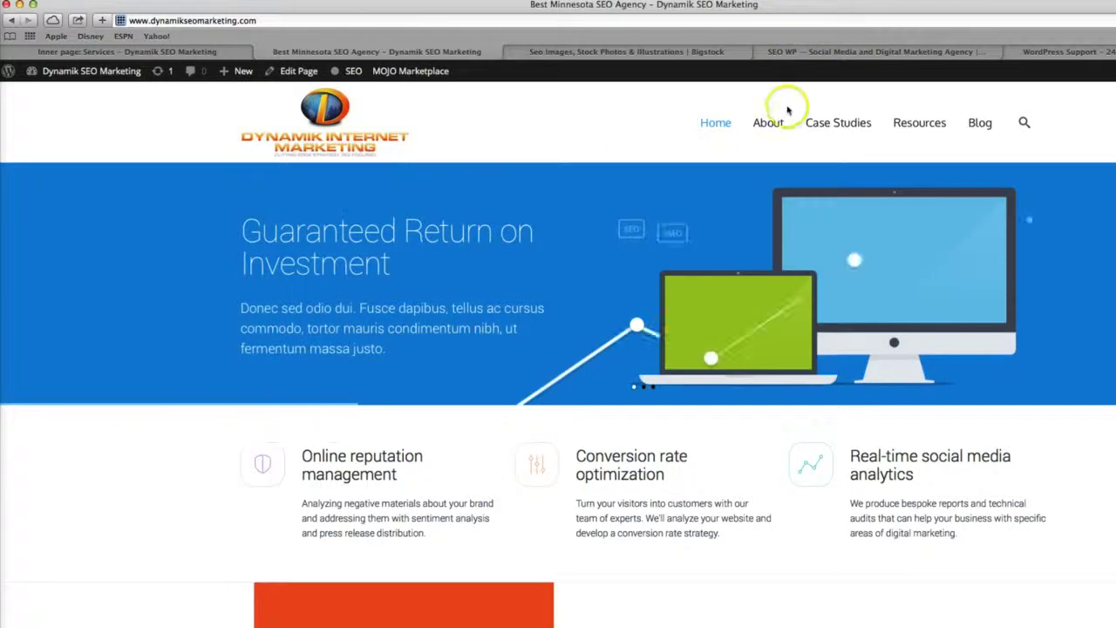
pyautogui.moveTo(775, 125)
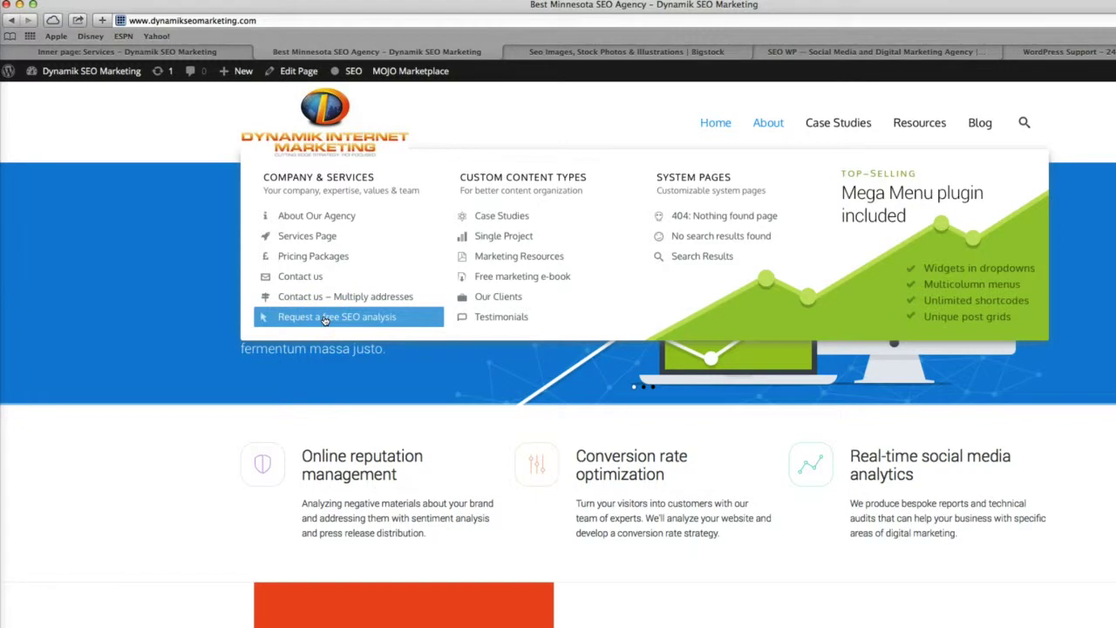
pyautogui.click(324, 317)
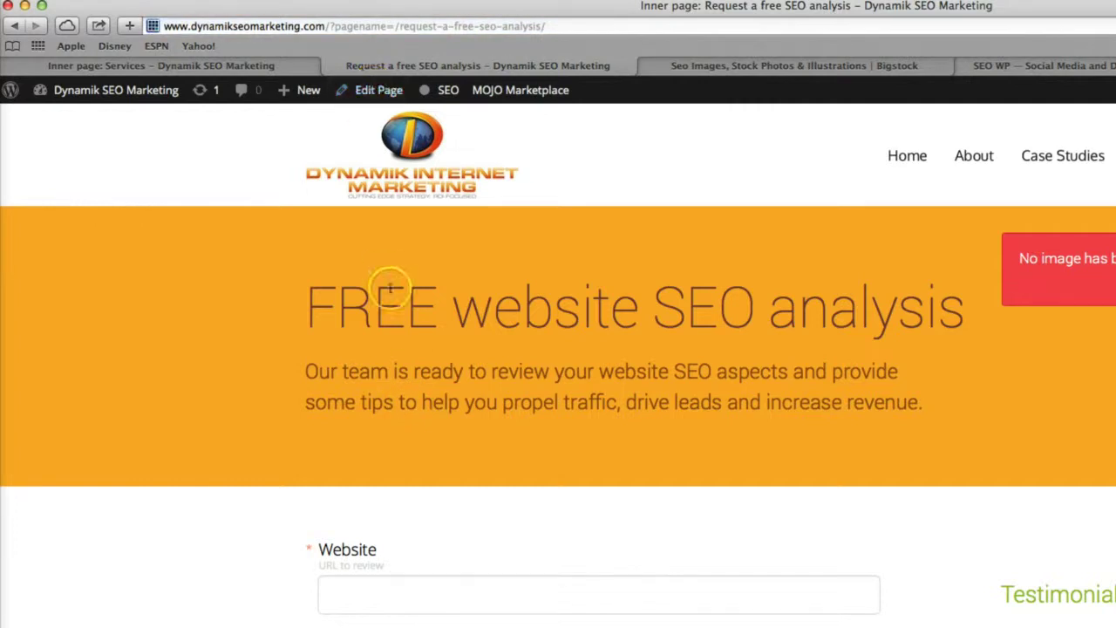
pyautogui.click(375, 92)
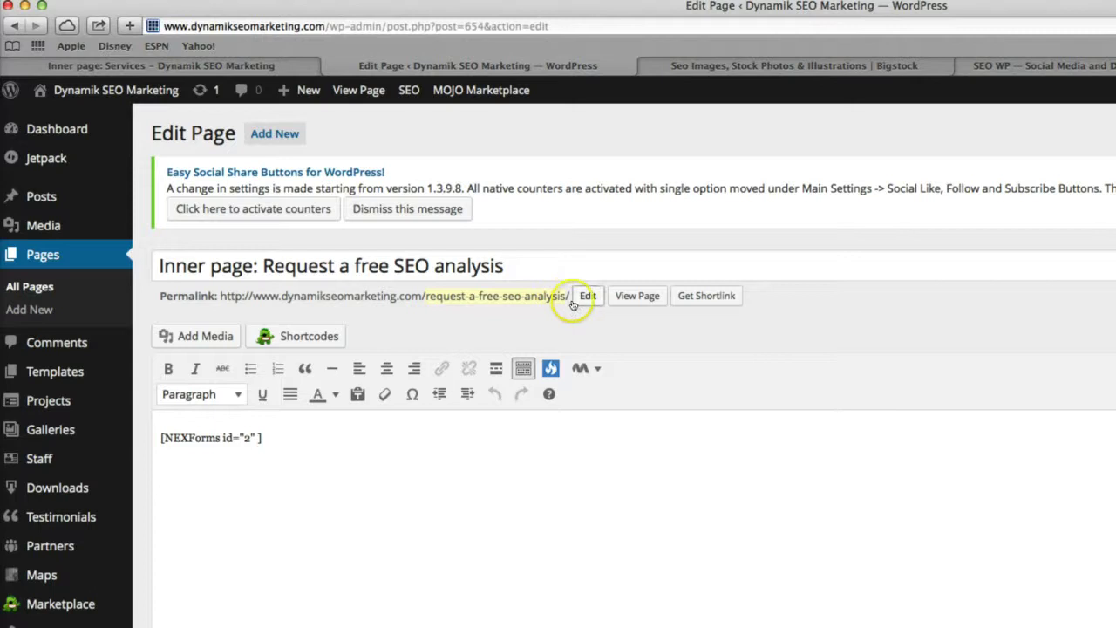
pyautogui.moveTo(570, 296); pyautogui.dragTo(251, 296)
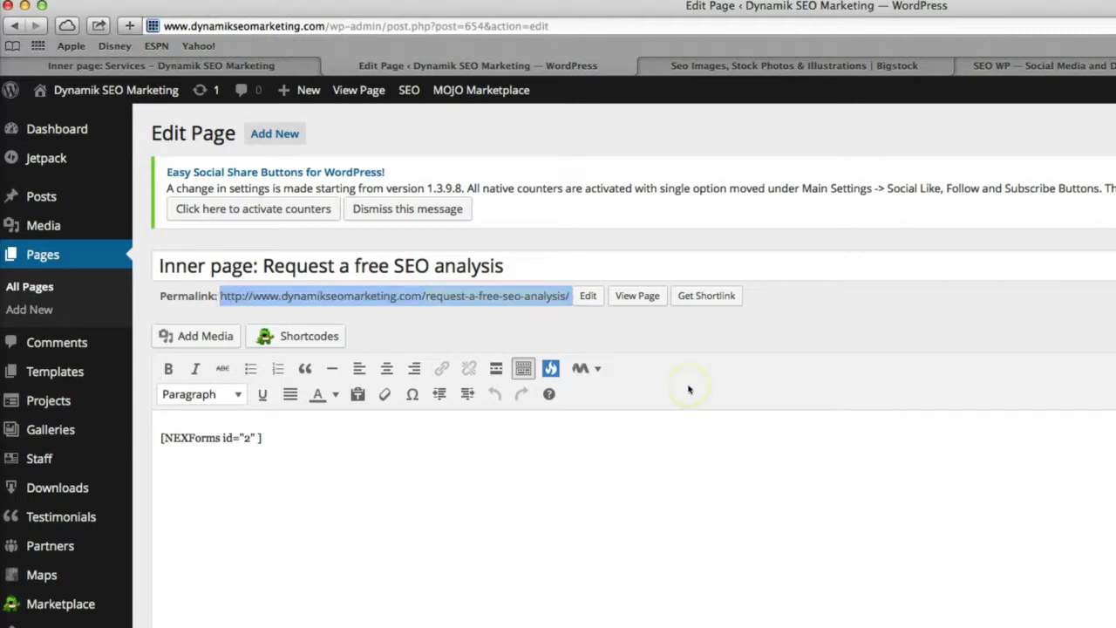
# - On the Services page, paste the request-a-free-seo-analysis URL into the Learn more Primary Button Link and confirm
pyautogui.click(184, 65)
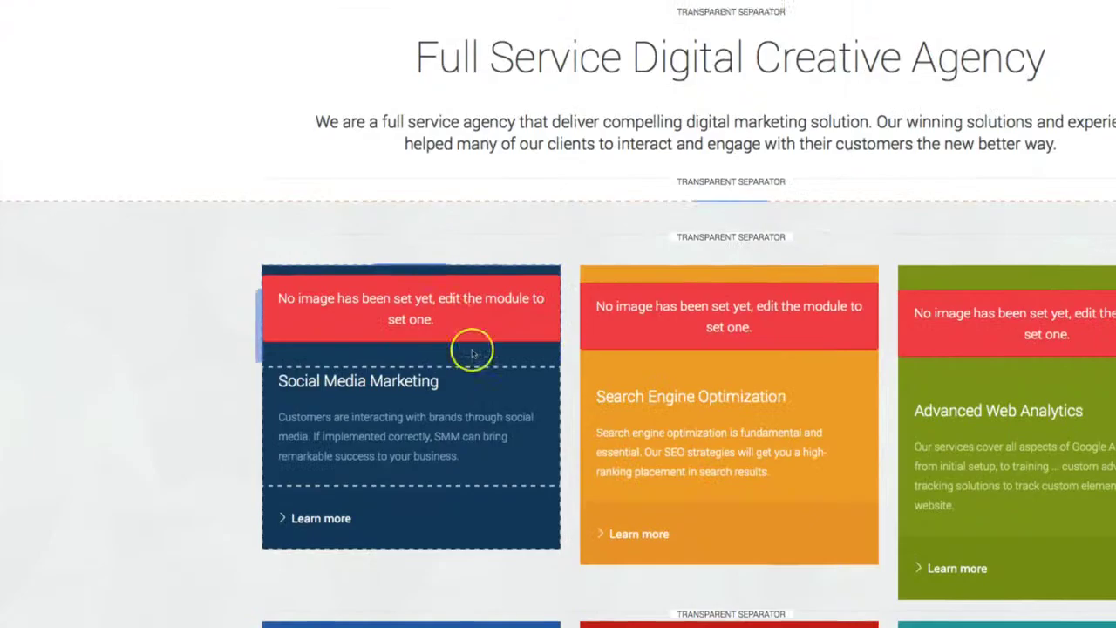
pyautogui.scroll(-5, 523, 558)
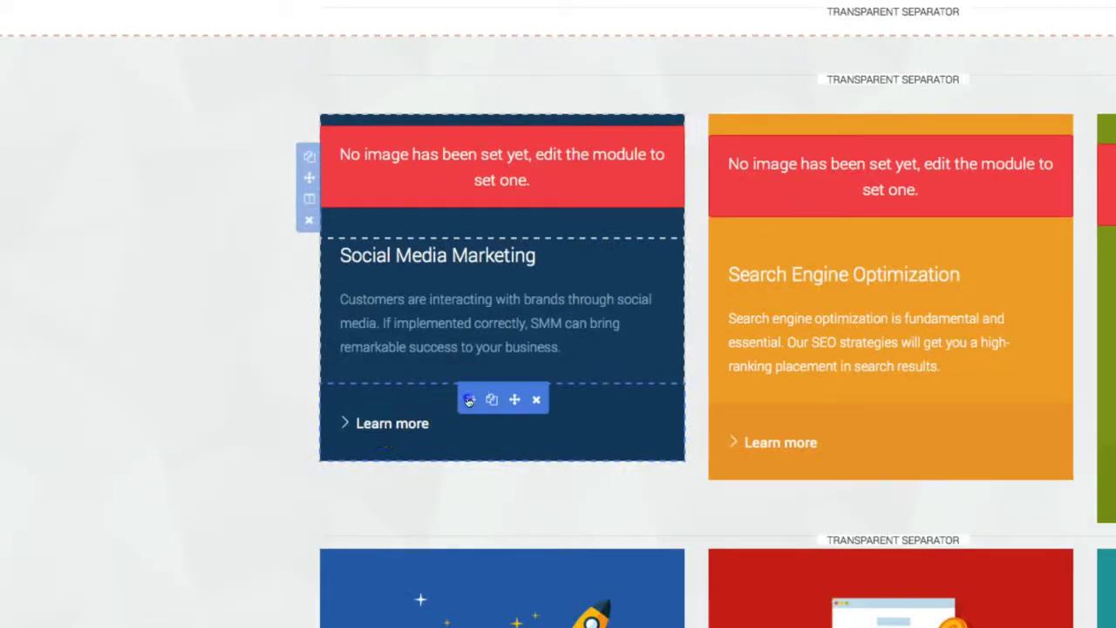
pyautogui.click(469, 400)
pyautogui.click(470, 459)
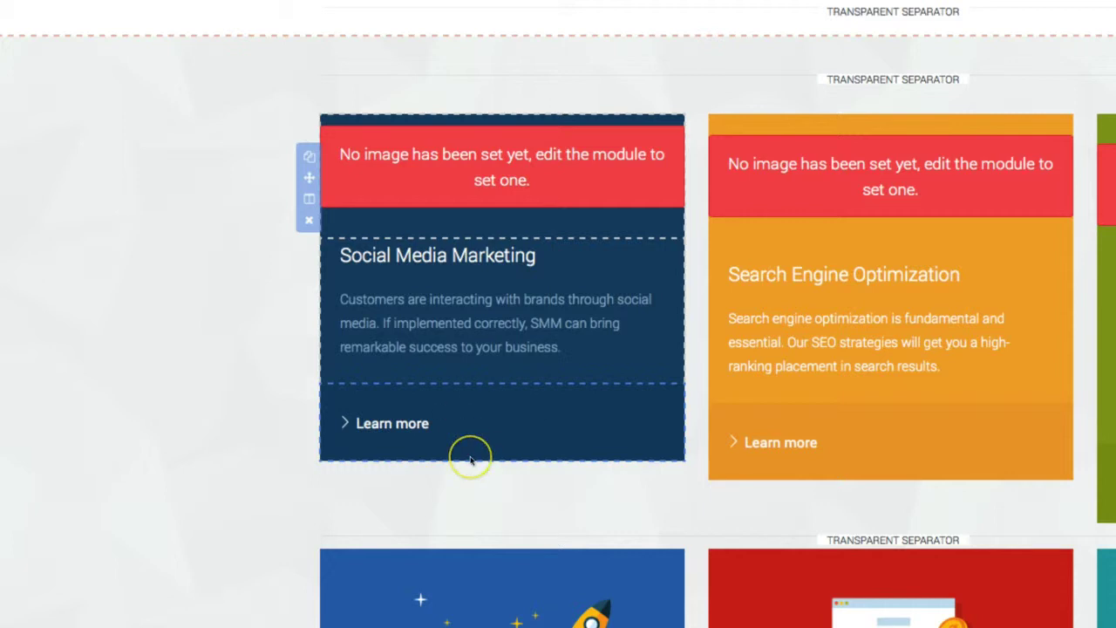
pyautogui.click(470, 459)
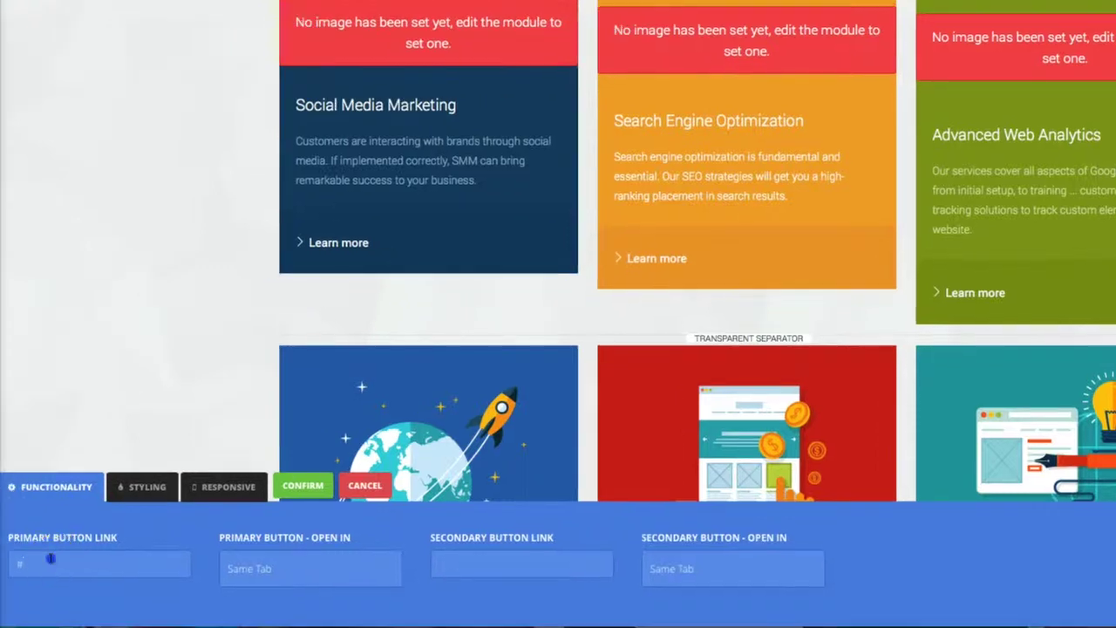
pyautogui.click(51, 559)
pyautogui.hotkey('ctrl', 'v')
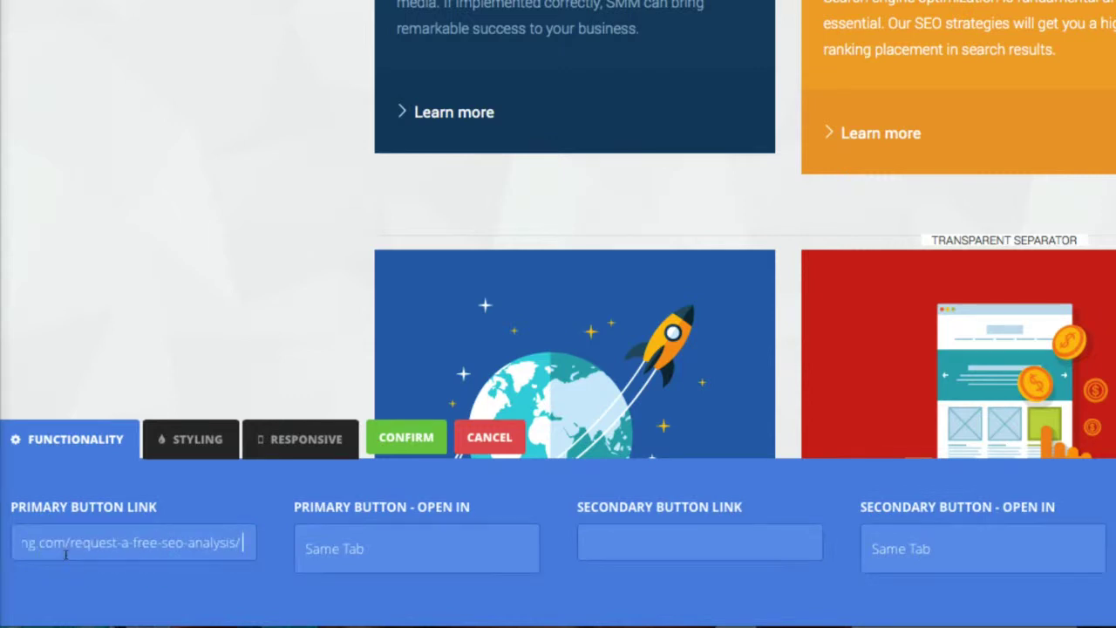
pyautogui.click(90, 543)
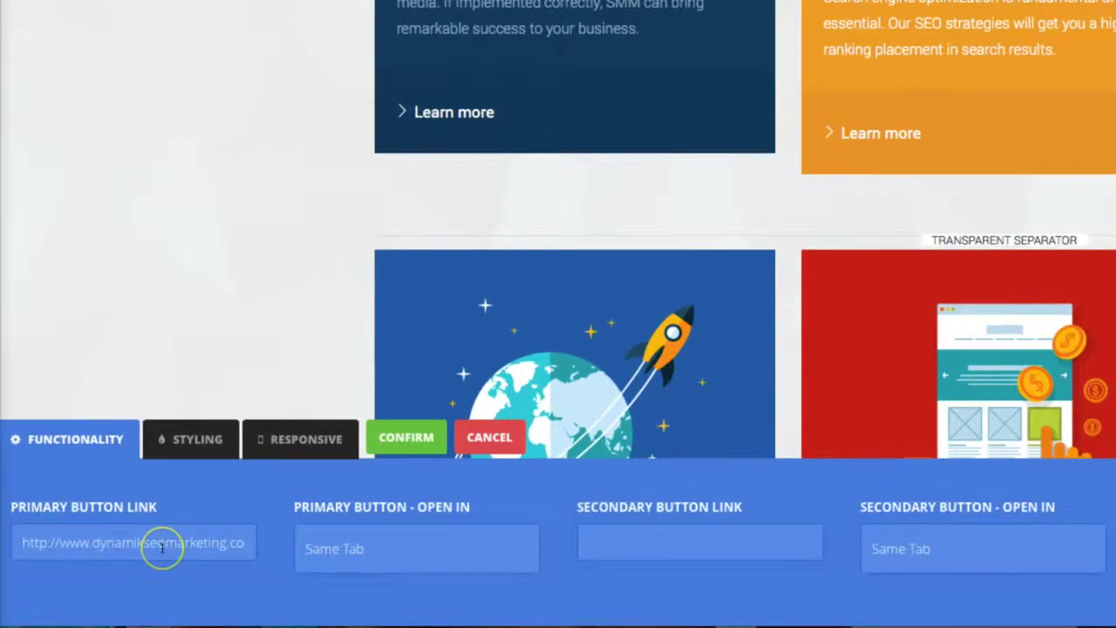
pyautogui.scroll(2, 165, 545)
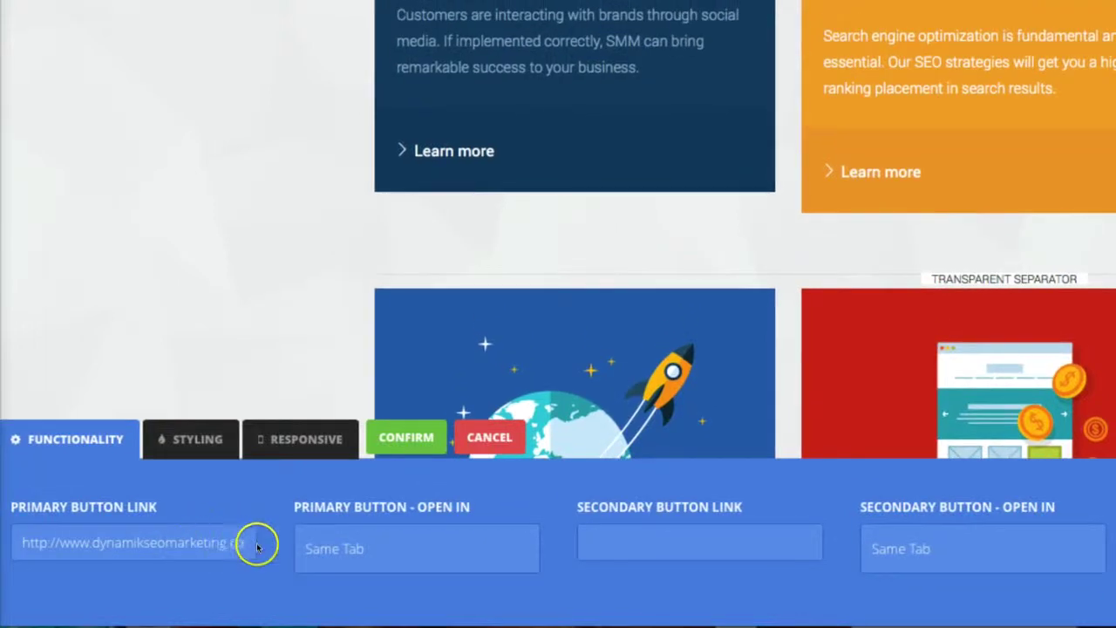
pyautogui.click(386, 436)
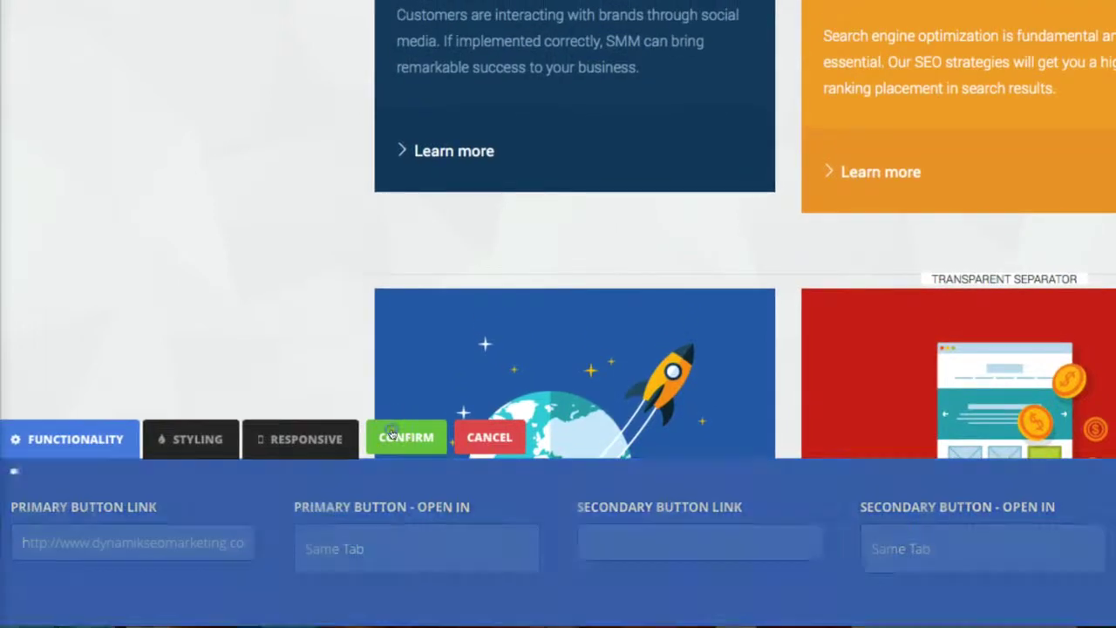
# - Paste the free SEO analysis URL into the Search Engine Optimization card's Learn more link and confirm
pyautogui.moveTo(680, 272)
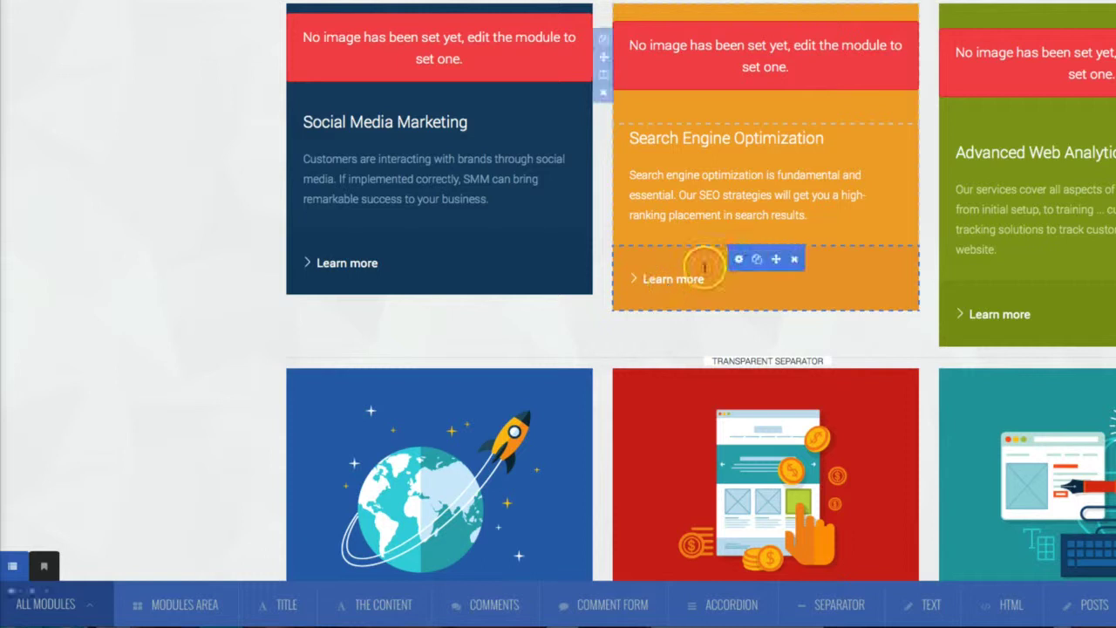
pyautogui.click(736, 260)
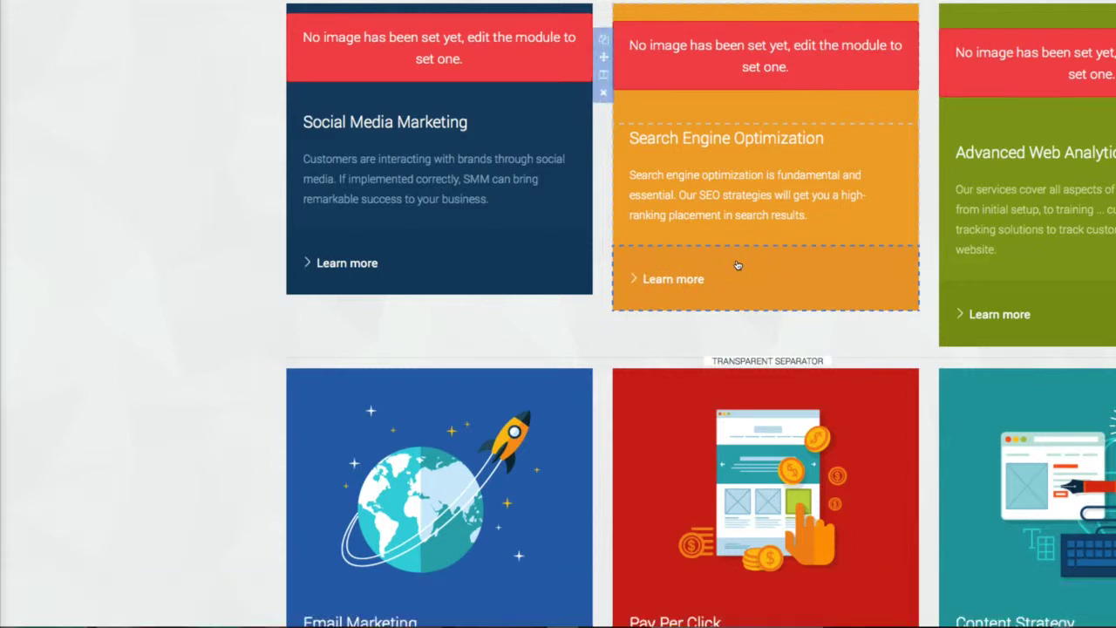
pyautogui.click(683, 285)
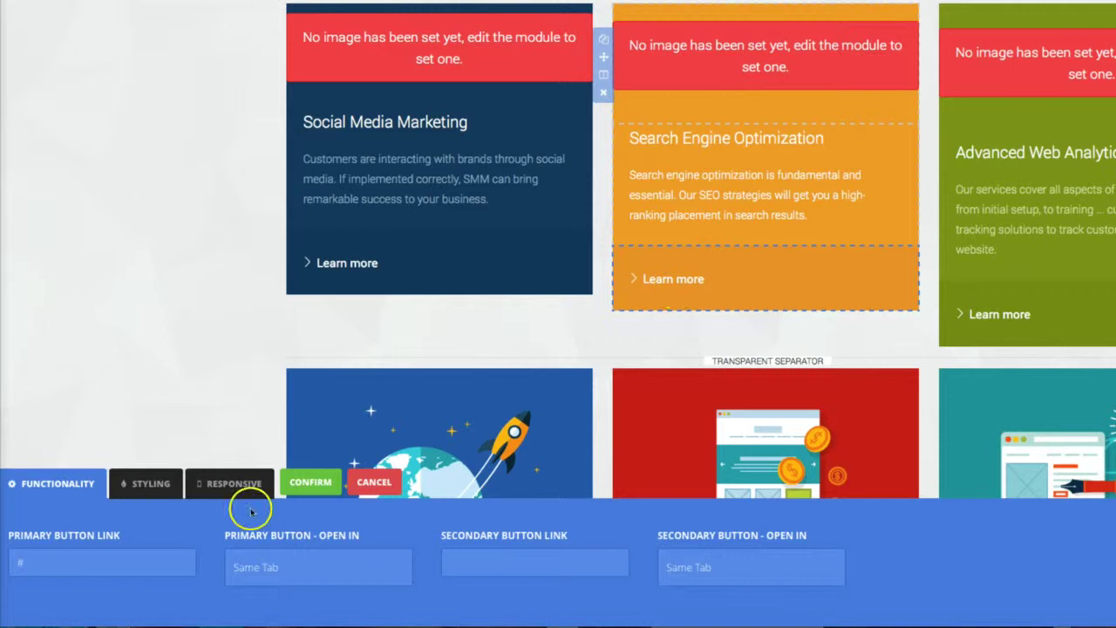
pyautogui.click(39, 569)
pyautogui.hotkey('ctrl', 'v')
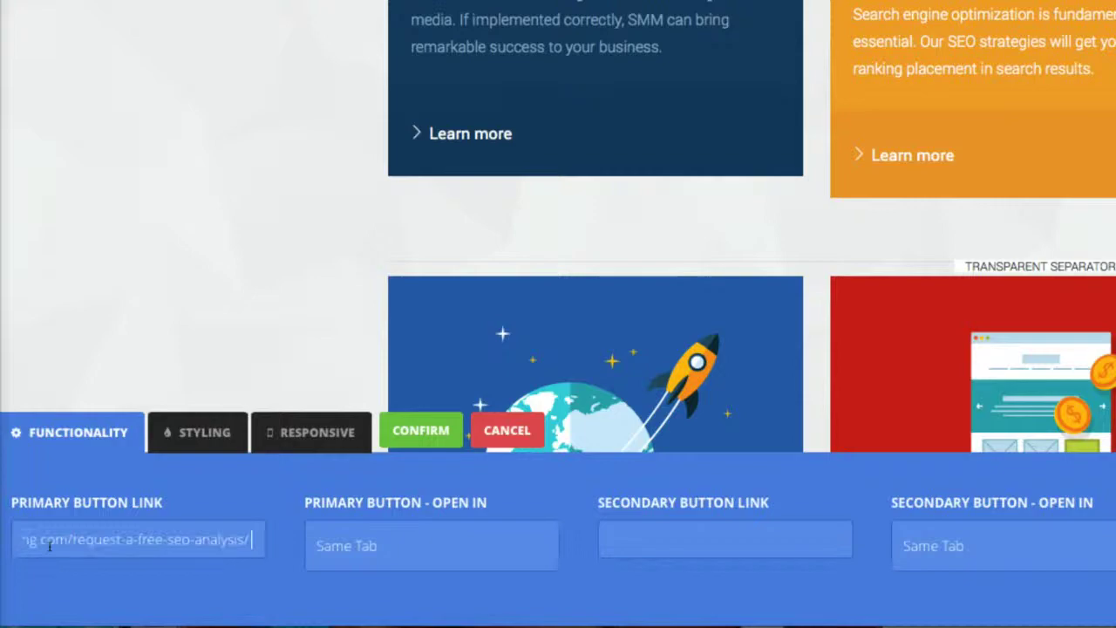
pyautogui.moveTo(37, 547); pyautogui.dragTo(87, 543)
pyautogui.click(400, 430)
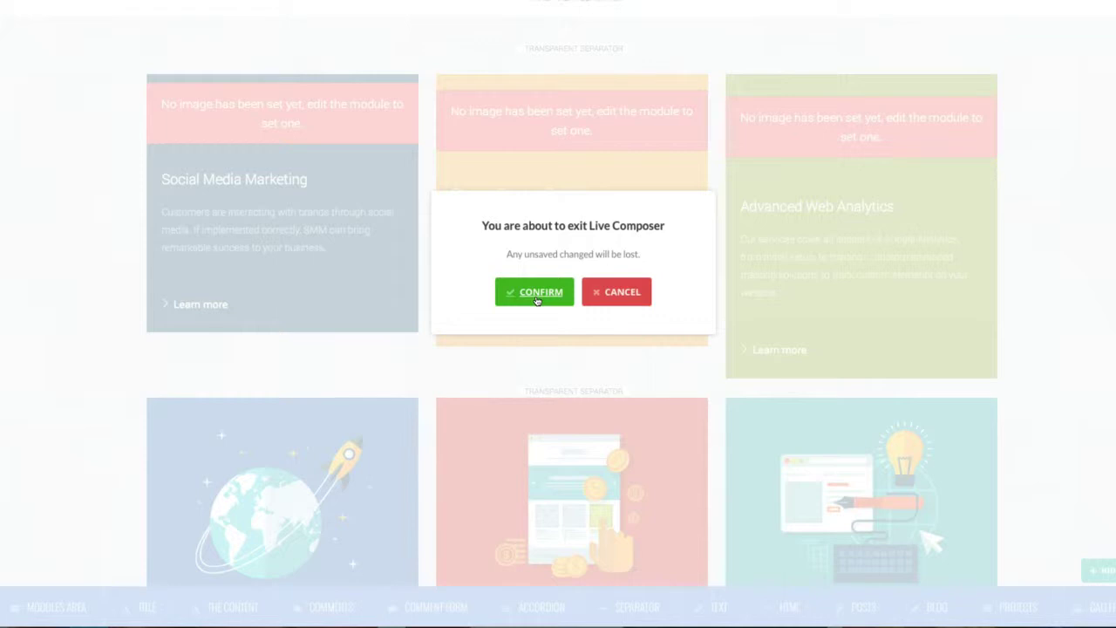
# - Confirm exiting Live Composer, then test the Advanced Web Analytics and Social Media Marketing Learn more links
pyautogui.click(536, 297)
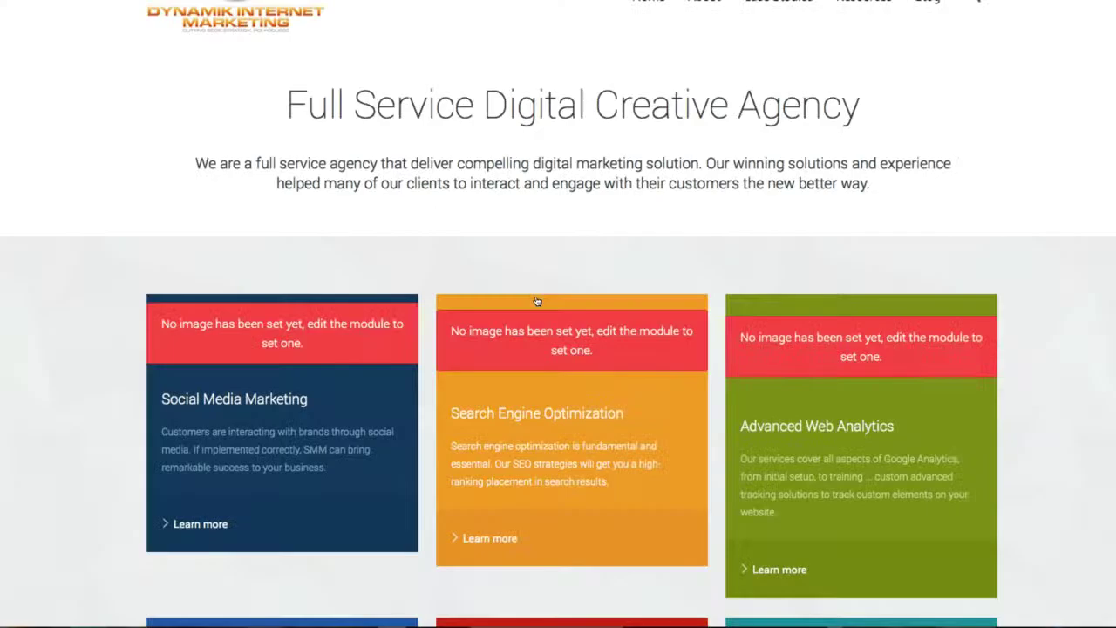
pyautogui.scroll(-2, 474, 286)
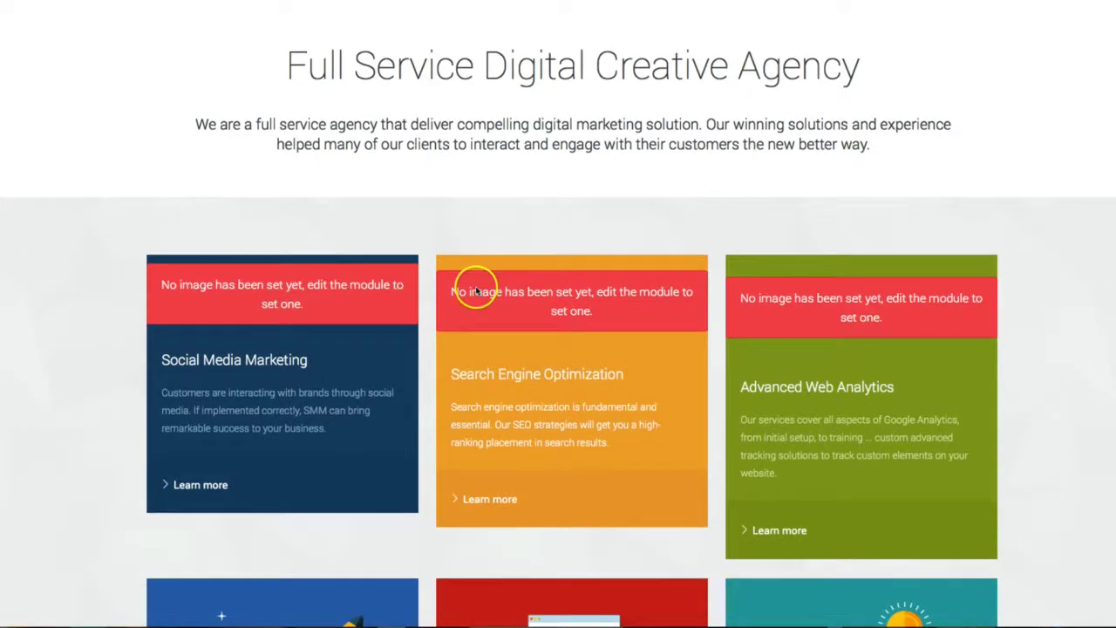
pyautogui.scroll(-1, 703, 469)
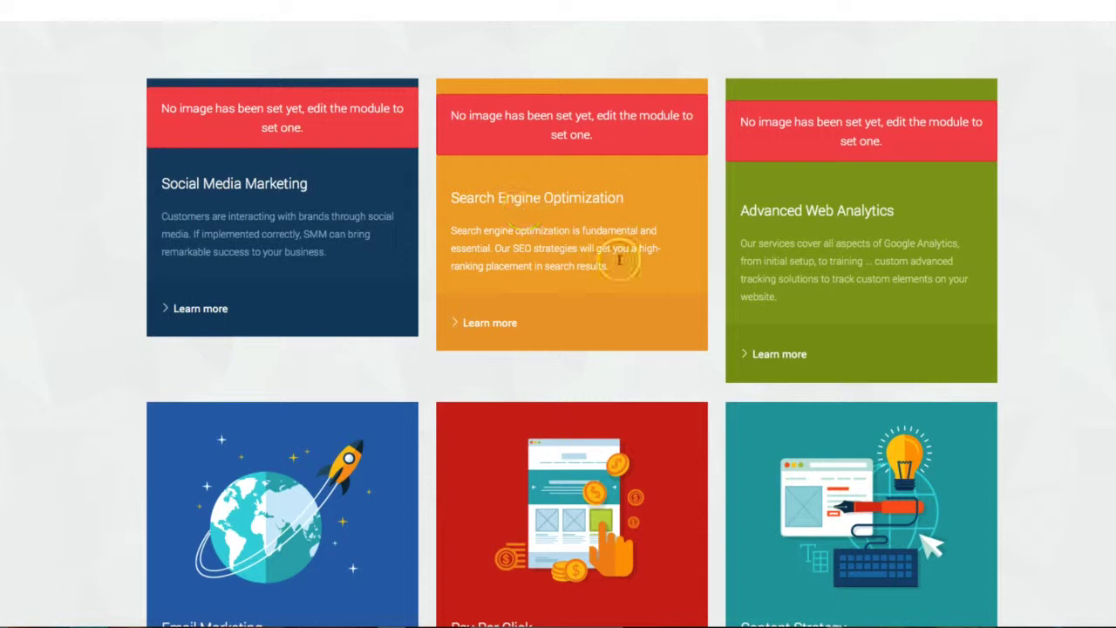
pyautogui.click(767, 356)
pyautogui.scroll(3, 768, 356)
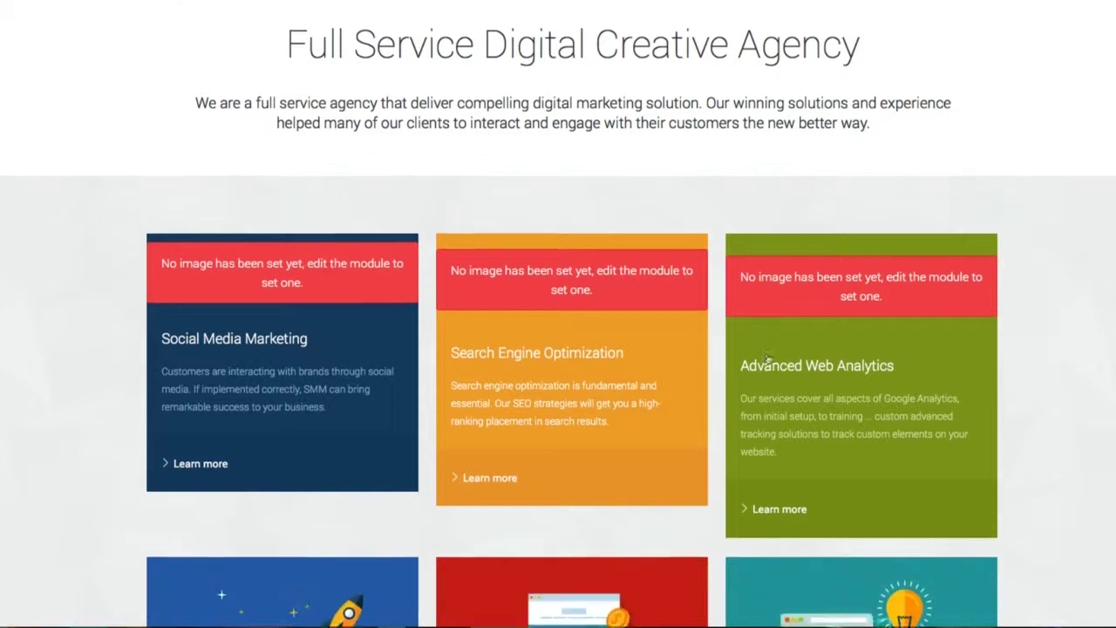
pyautogui.click(767, 488)
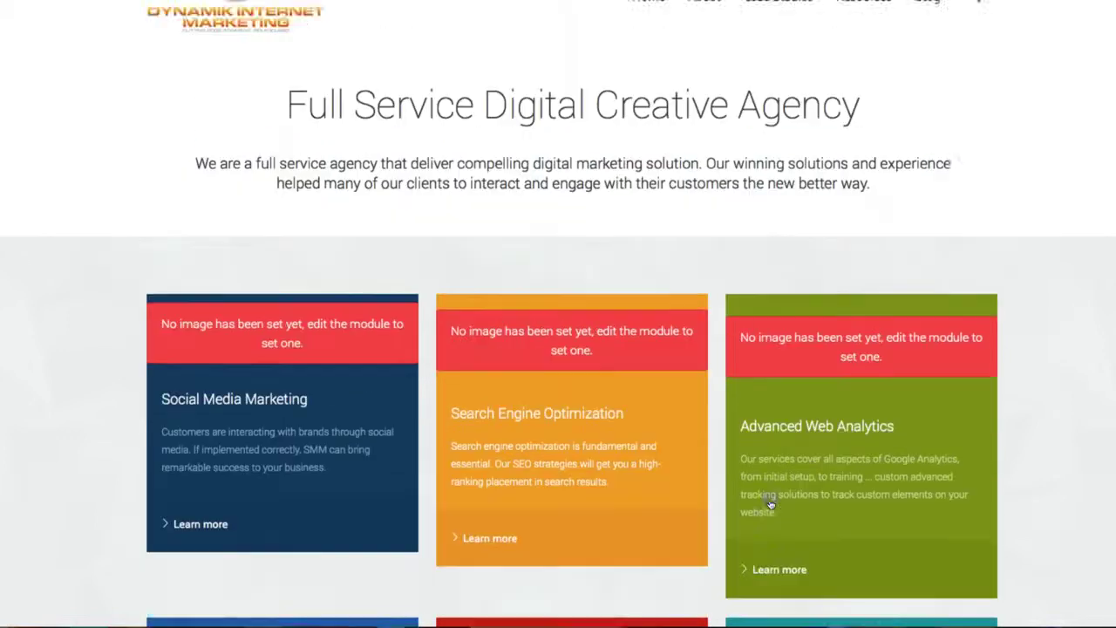
pyautogui.scroll(-2, 771, 505)
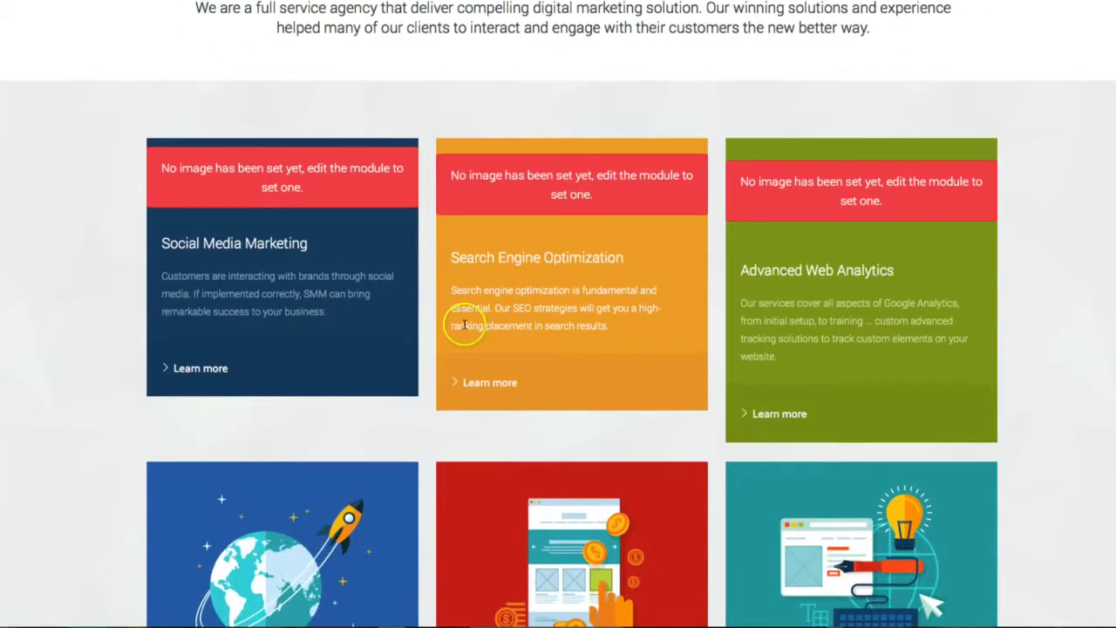
pyautogui.click(199, 369)
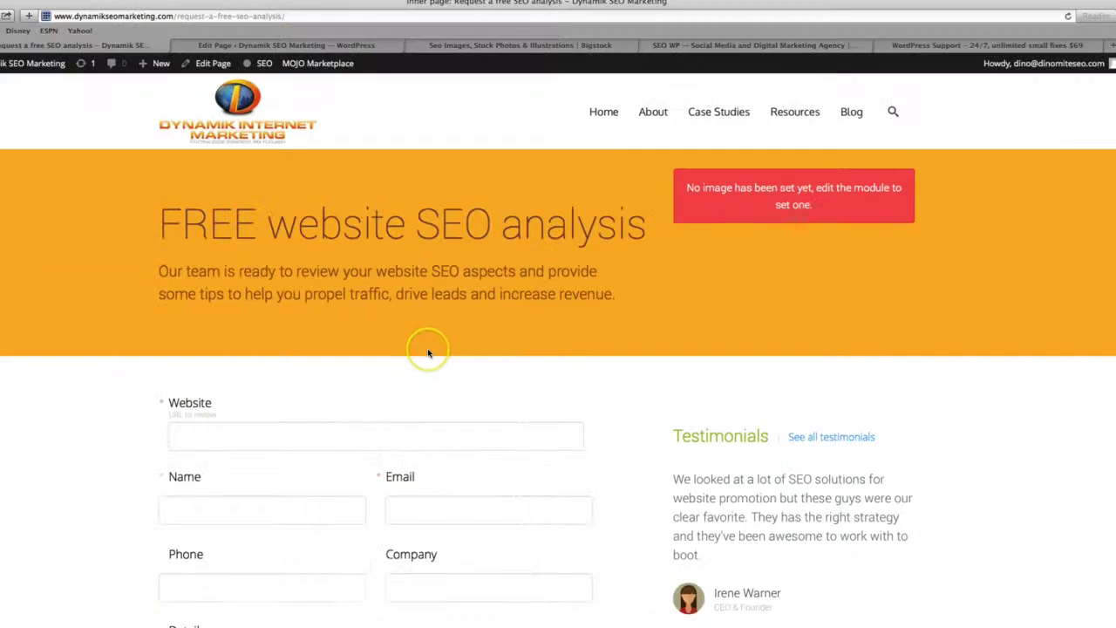
# - Scroll through the FREE website SEO analysis form, trying its Website and Name fields
pyautogui.scroll(-2, 428, 353)
pyautogui.click(386, 359)
pyautogui.scroll(-1, 387, 357)
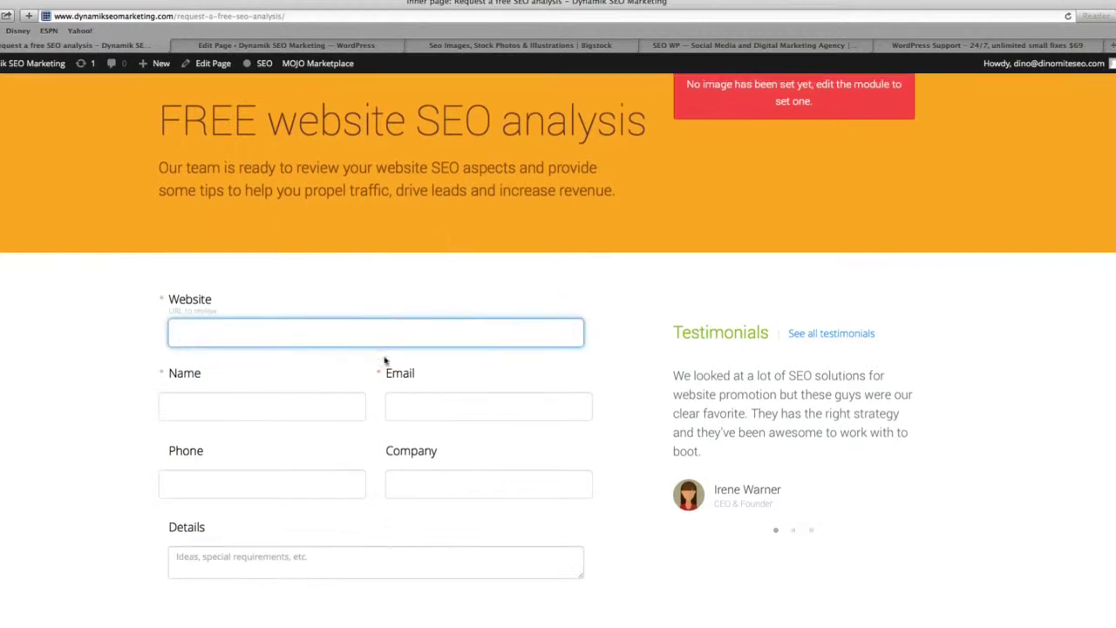
pyautogui.click(315, 401)
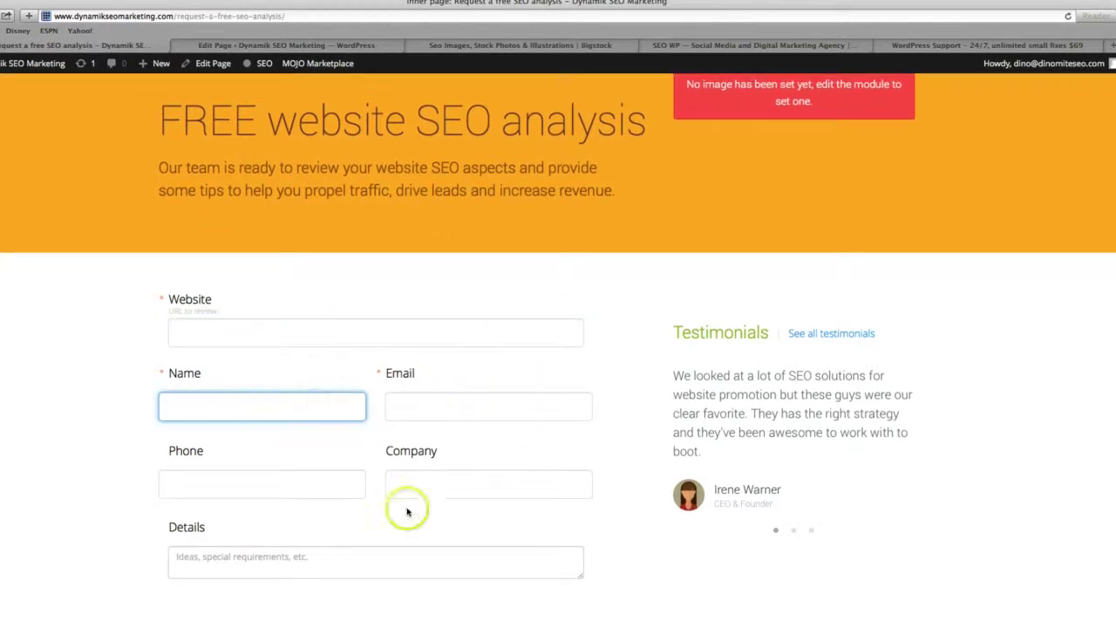
pyautogui.scroll(-5, 452, 544)
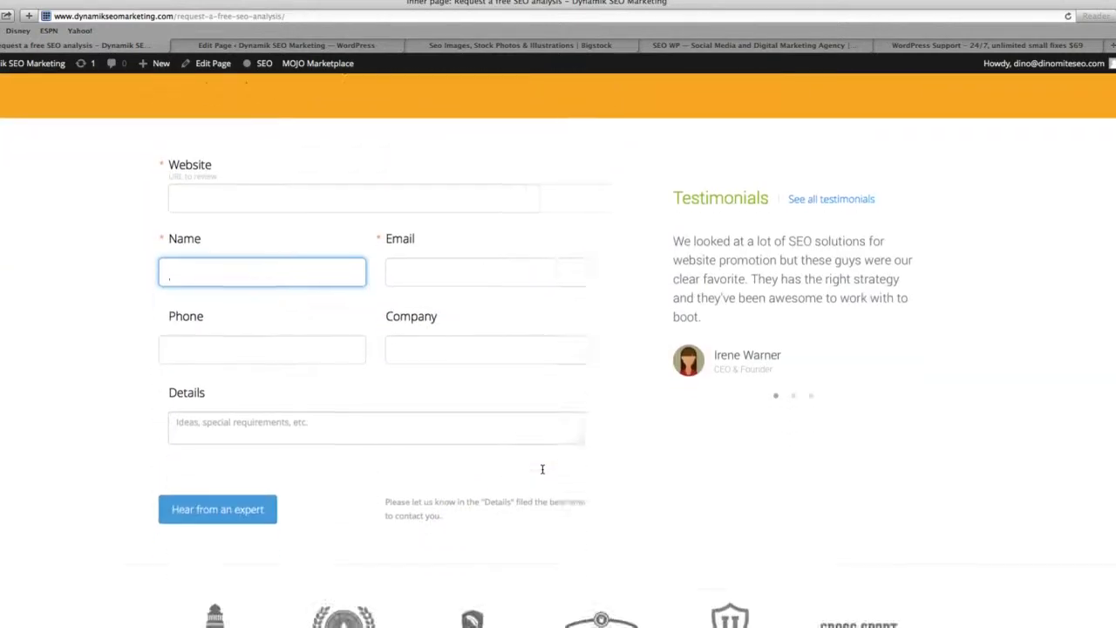
pyautogui.scroll(-1, 542, 469)
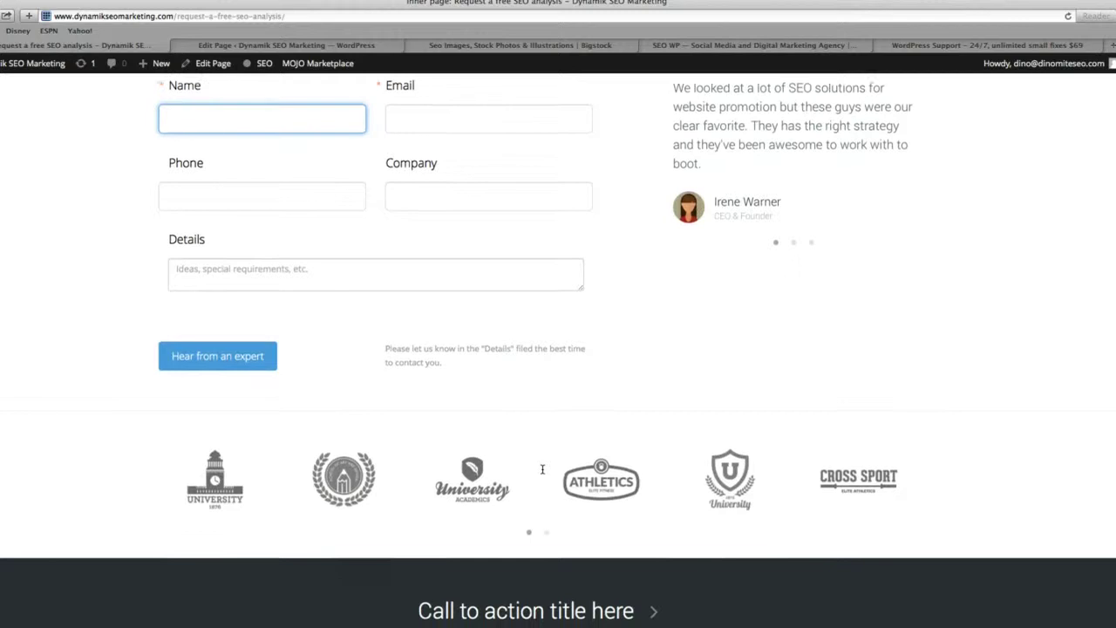
pyautogui.scroll(6, 567, 378)
# - Return to the browser window and scroll over the live homepage
pyautogui.hotkey('ctrl', 'Up')
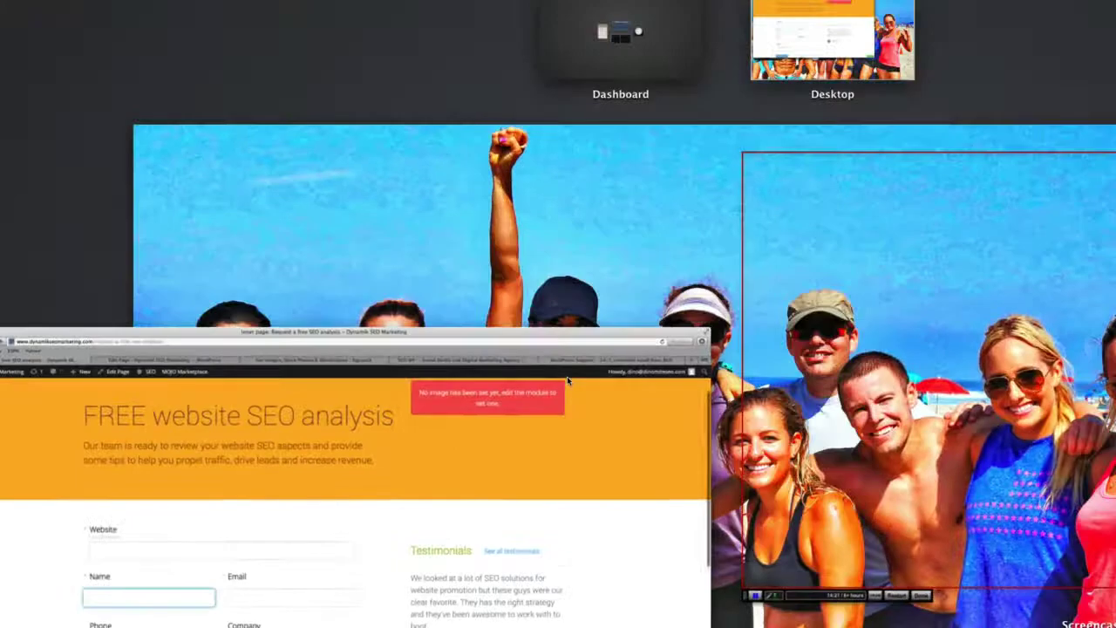
pyautogui.click(568, 379)
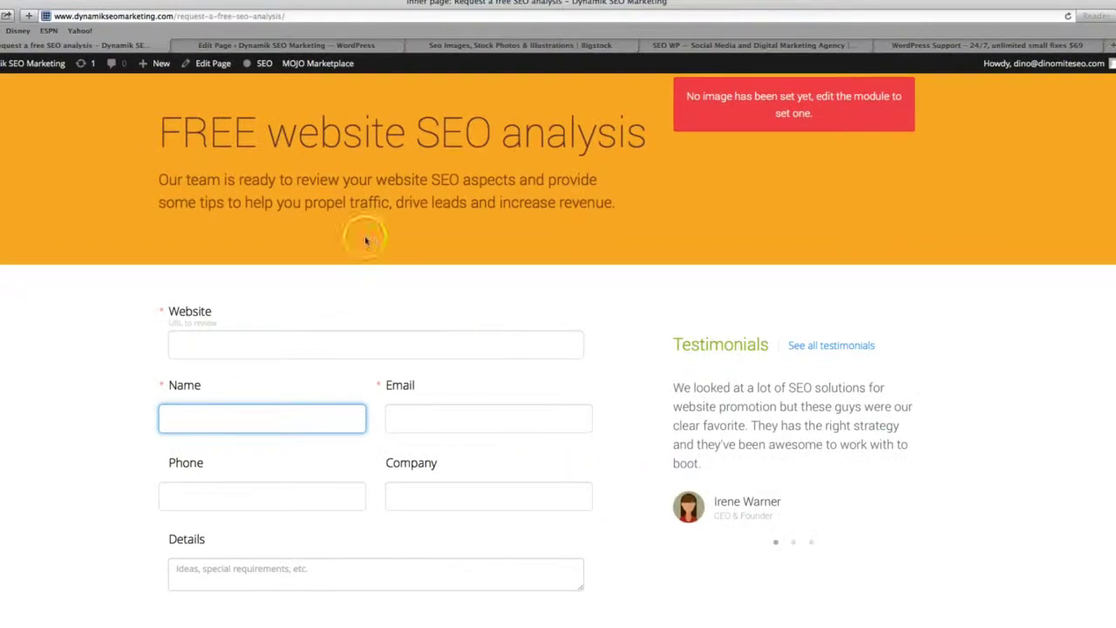
pyautogui.scroll(2, 411, 237)
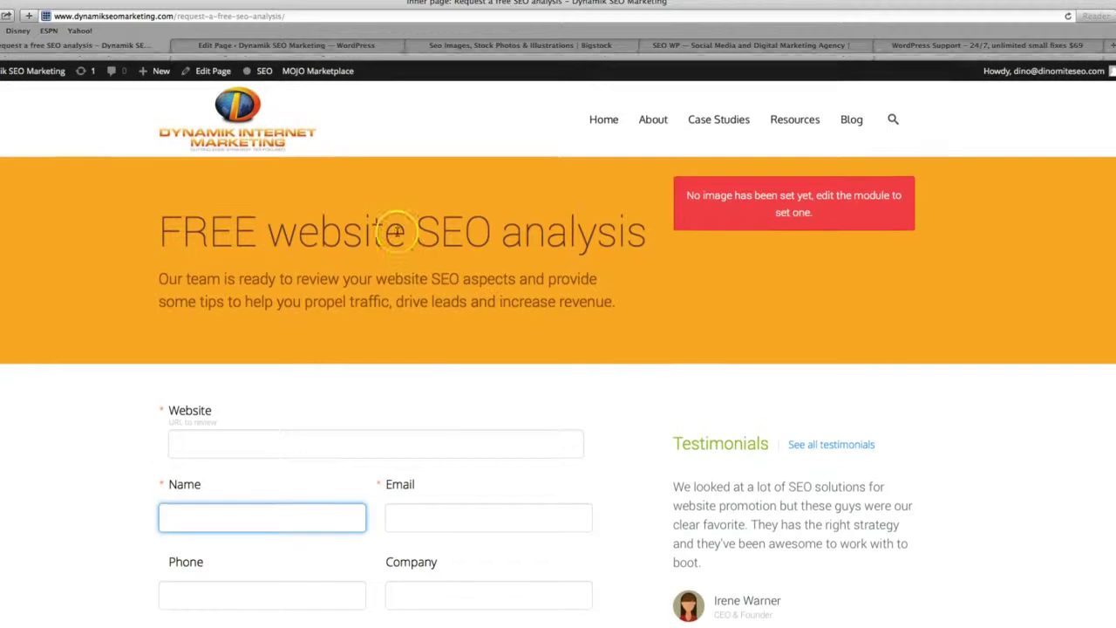
pyautogui.moveTo(792, 119)
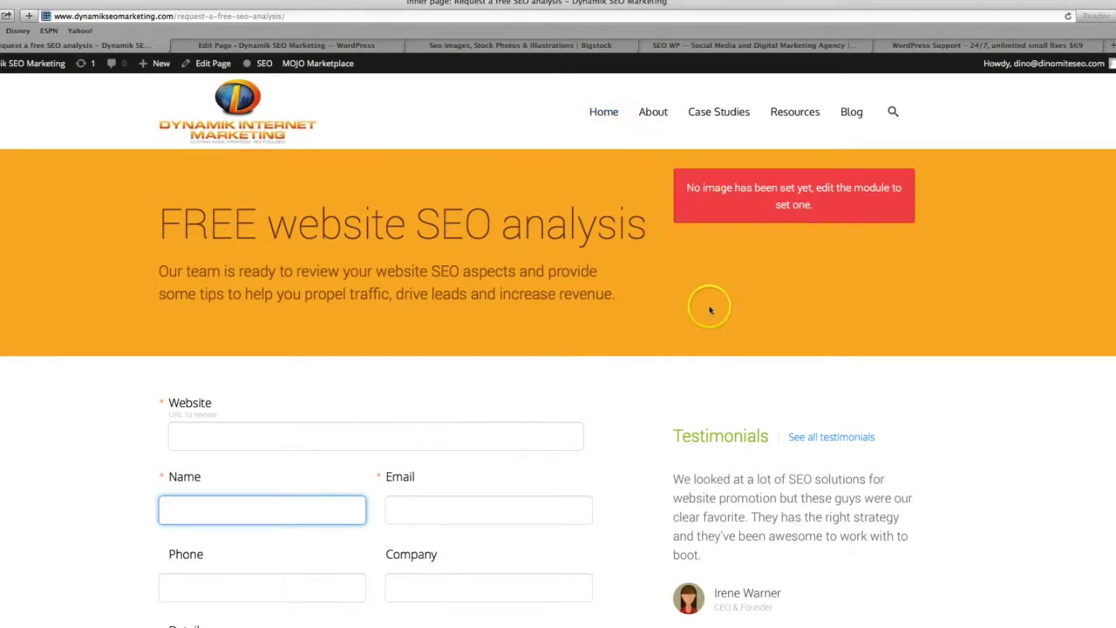
pyautogui.scroll(-5, 710, 308)
pyautogui.scroll(-3, 709, 310)
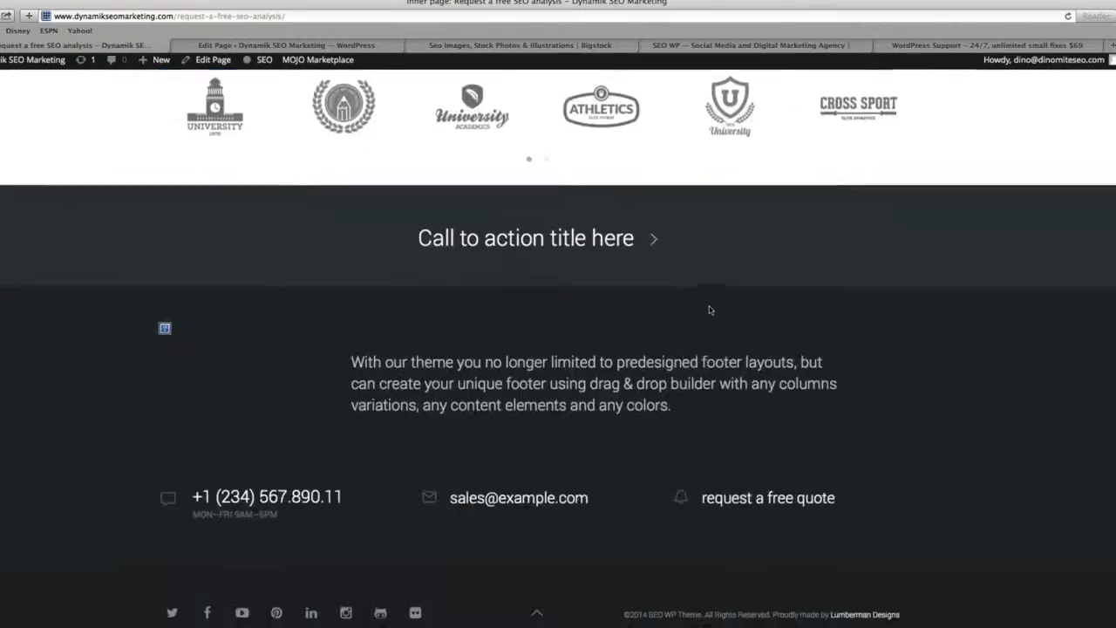
pyautogui.scroll(9, 710, 310)
# - Go to Home in the site menu and scroll around the Guaranteed Return on Investment slider
pyautogui.click(603, 115)
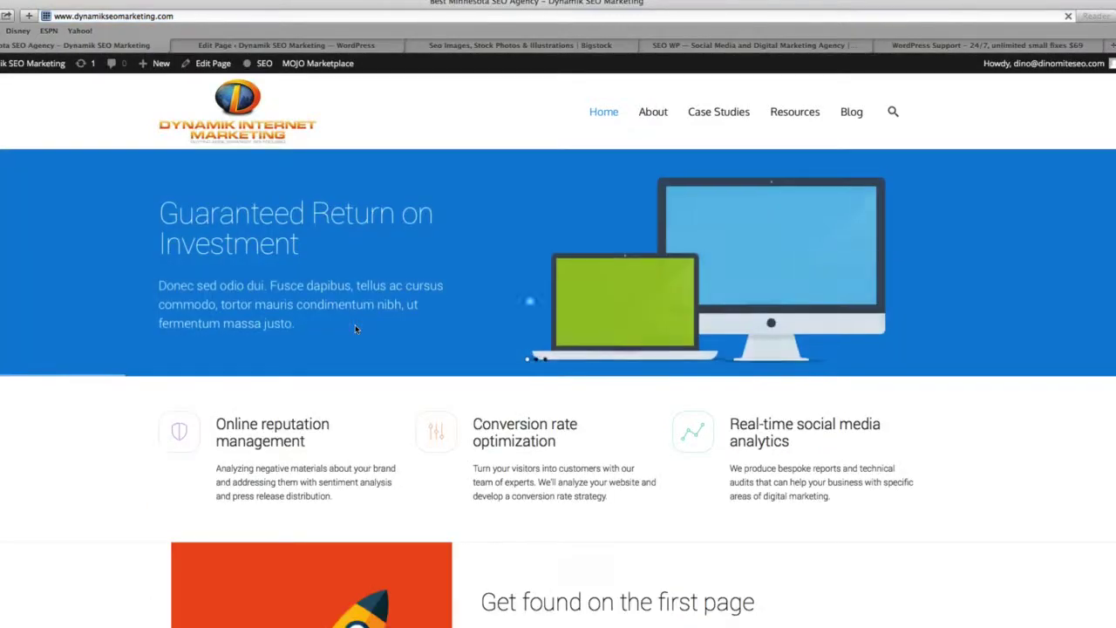
pyautogui.scroll(-2, 539, 421)
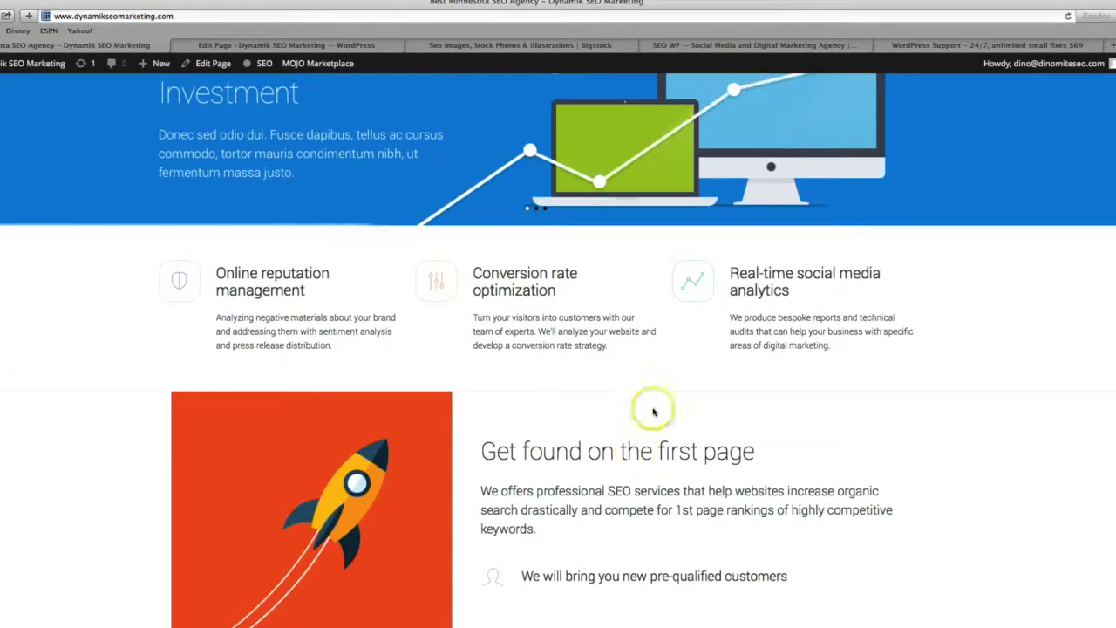
pyautogui.scroll(1, 653, 411)
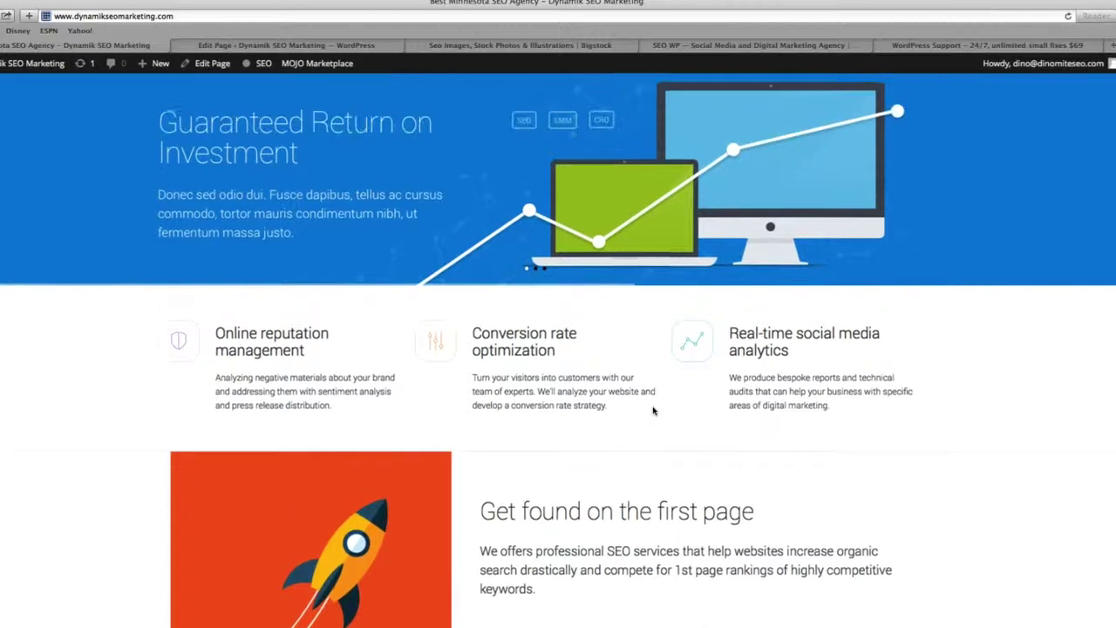
pyautogui.scroll(1, 653, 411)
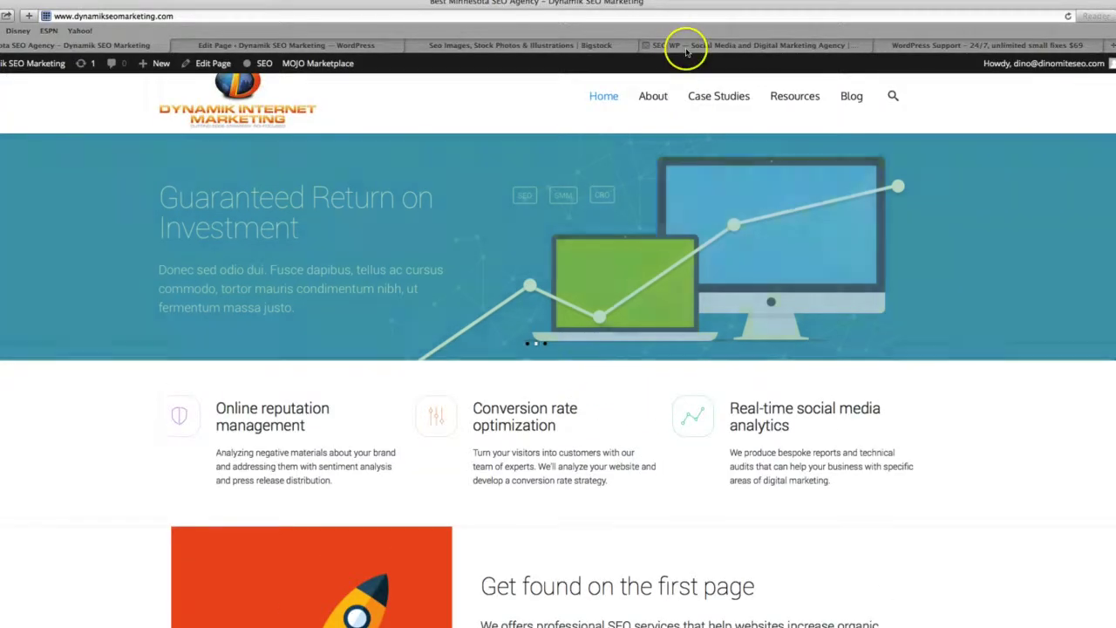
# - Switch to the ThemeForest tab showing the $48 SEO WP theme's item page
pyautogui.click(686, 47)
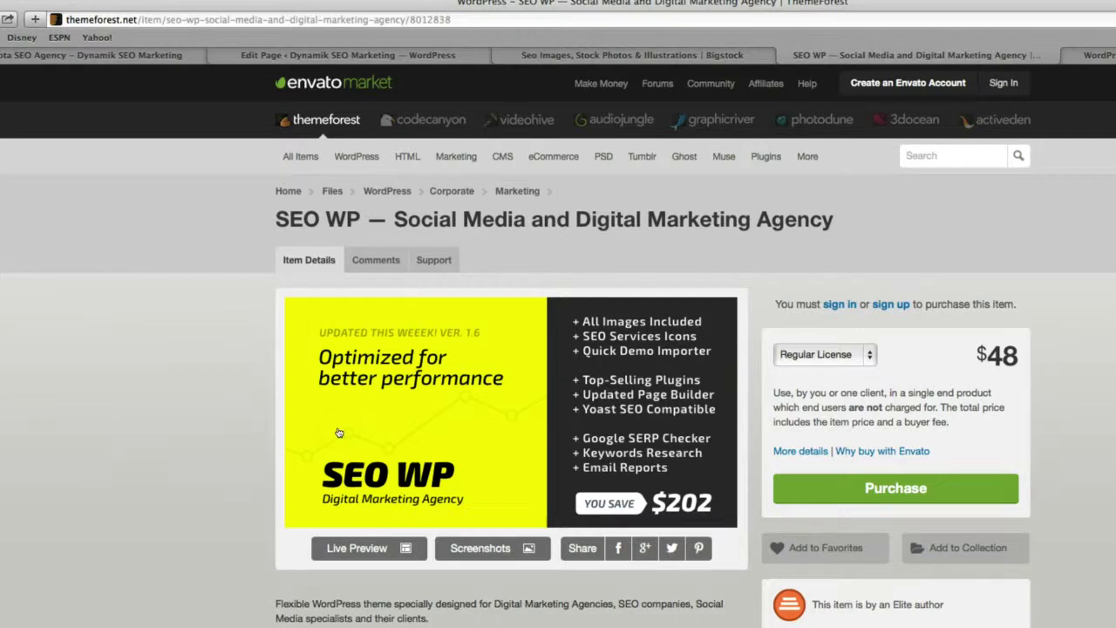
pyautogui.click(459, 308)
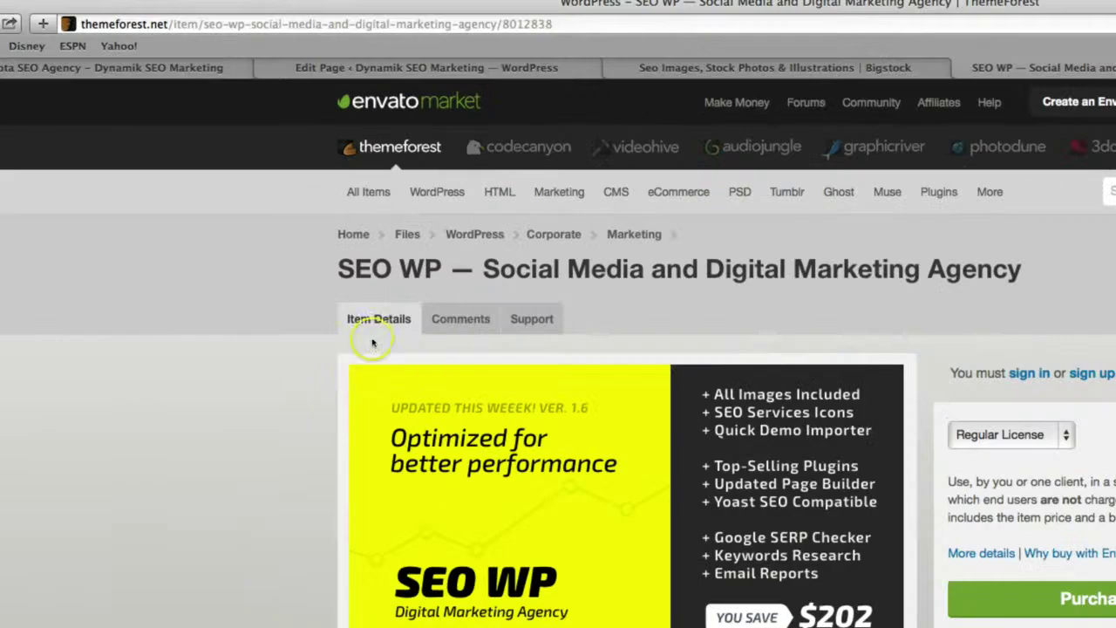
# - Open the SEO WP theme's Support tab and scroll through the author's FAQ answers
pyautogui.click(437, 260)
pyautogui.click(533, 319)
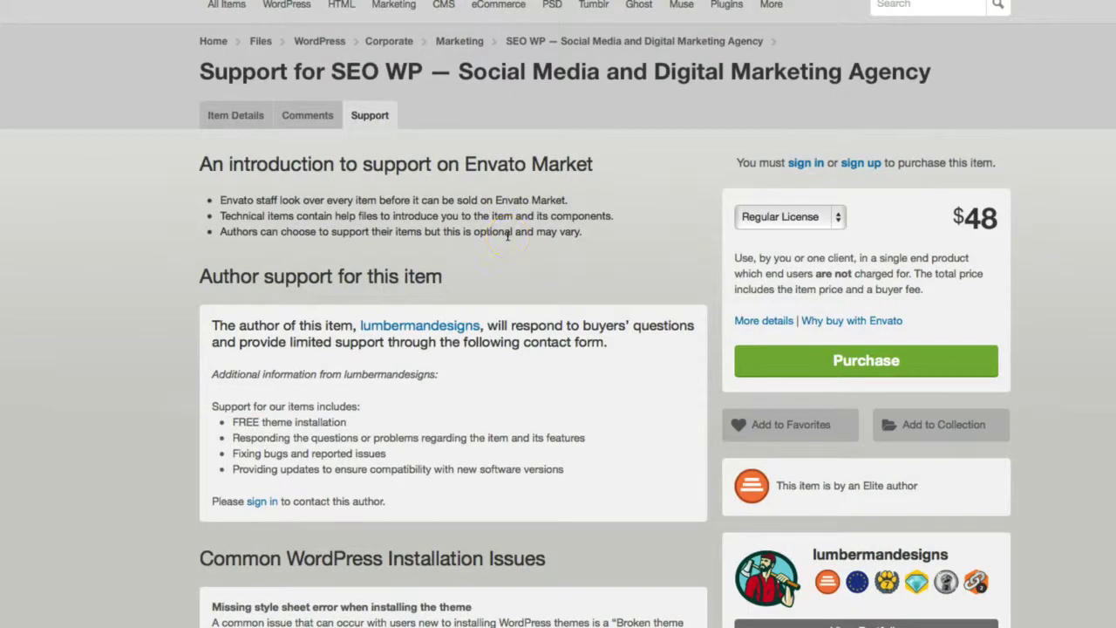
pyautogui.scroll(-5, 508, 235)
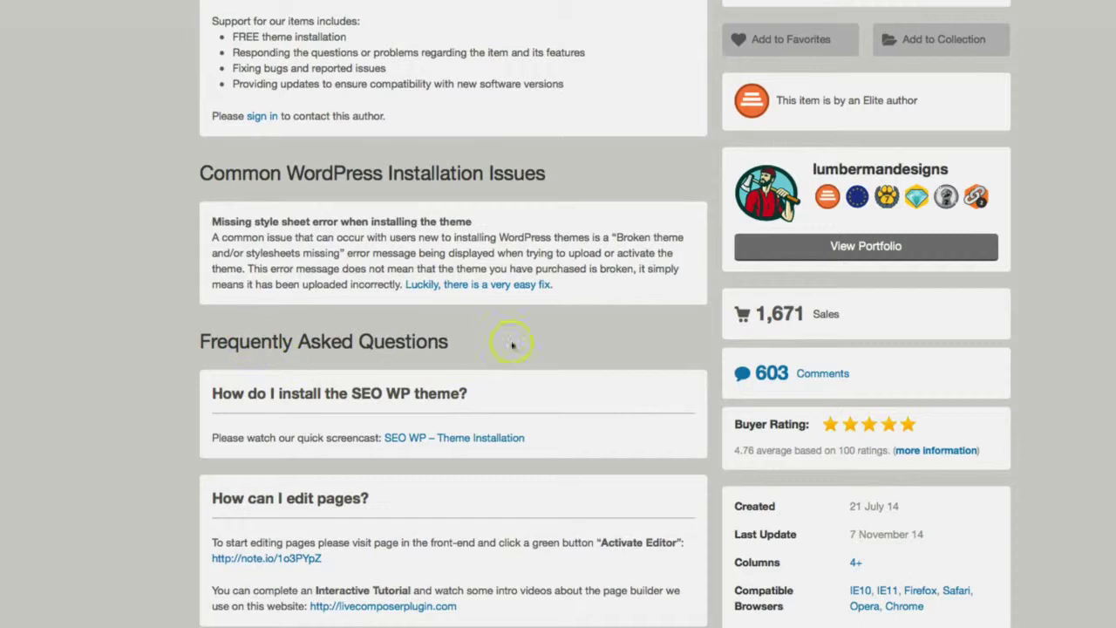
pyautogui.scroll(-1, 445, 342)
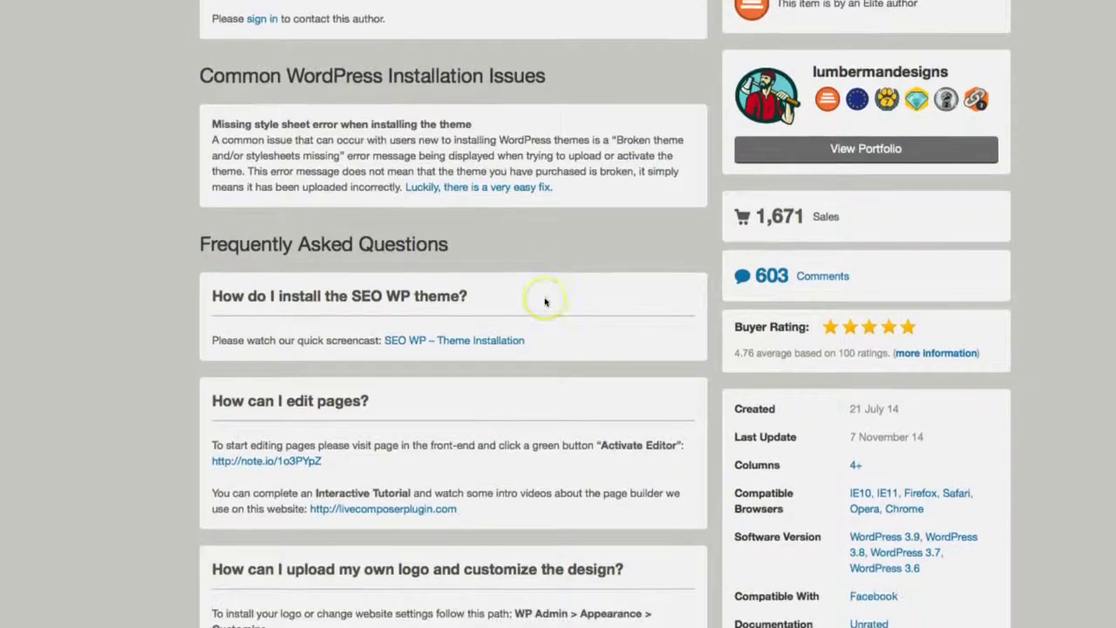
pyautogui.scroll(-1, 437, 366)
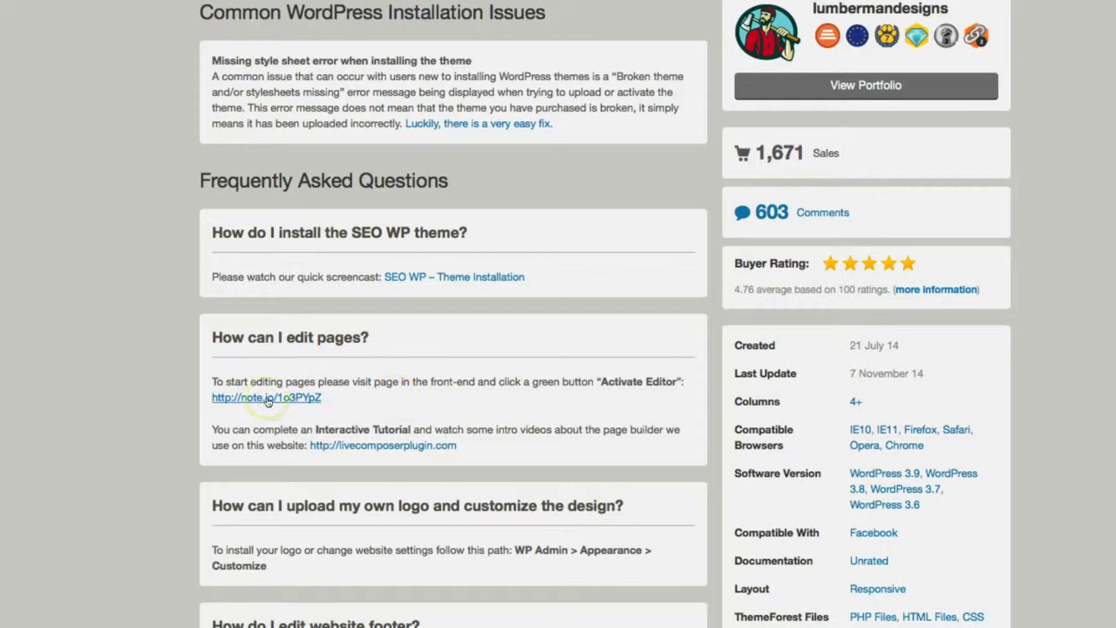
pyautogui.scroll(-1, 171, 399)
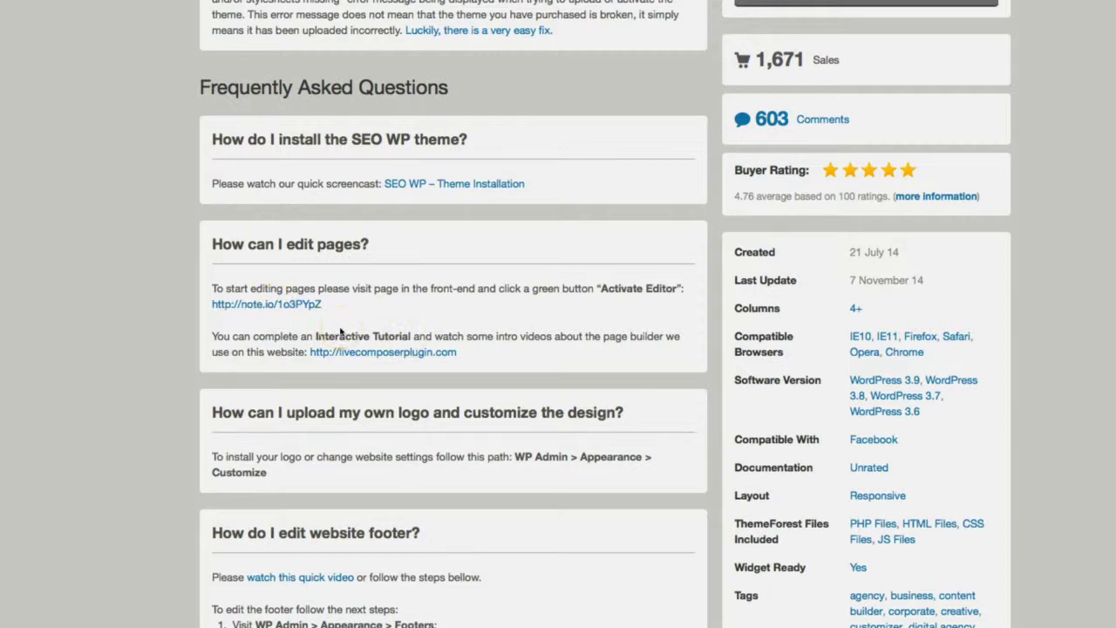
pyautogui.scroll(-3, 340, 332)
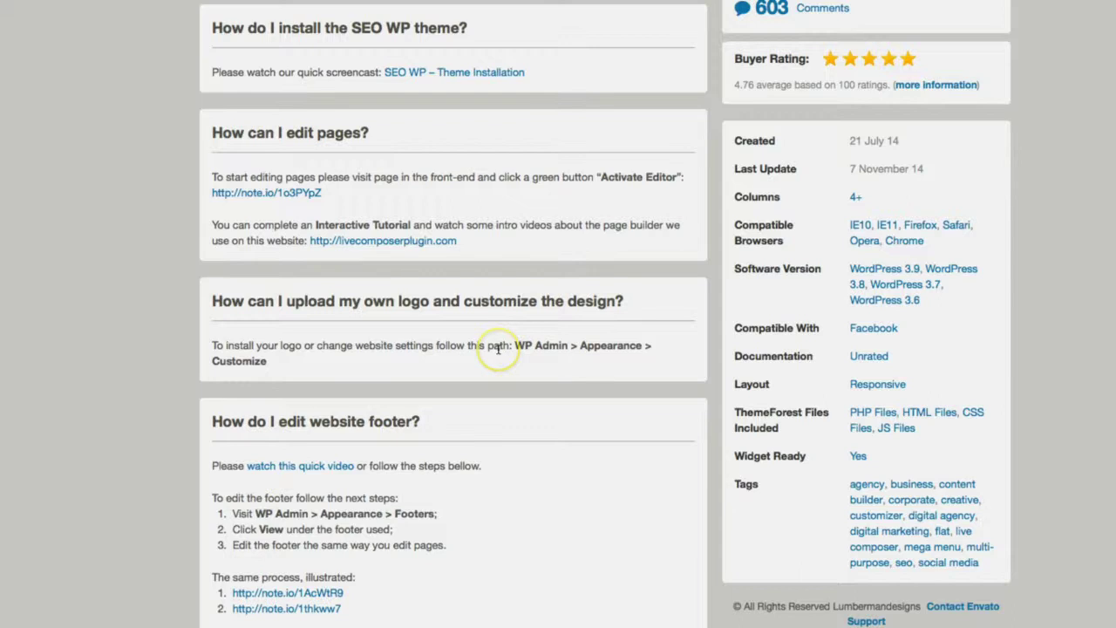
pyautogui.scroll(-3, 498, 347)
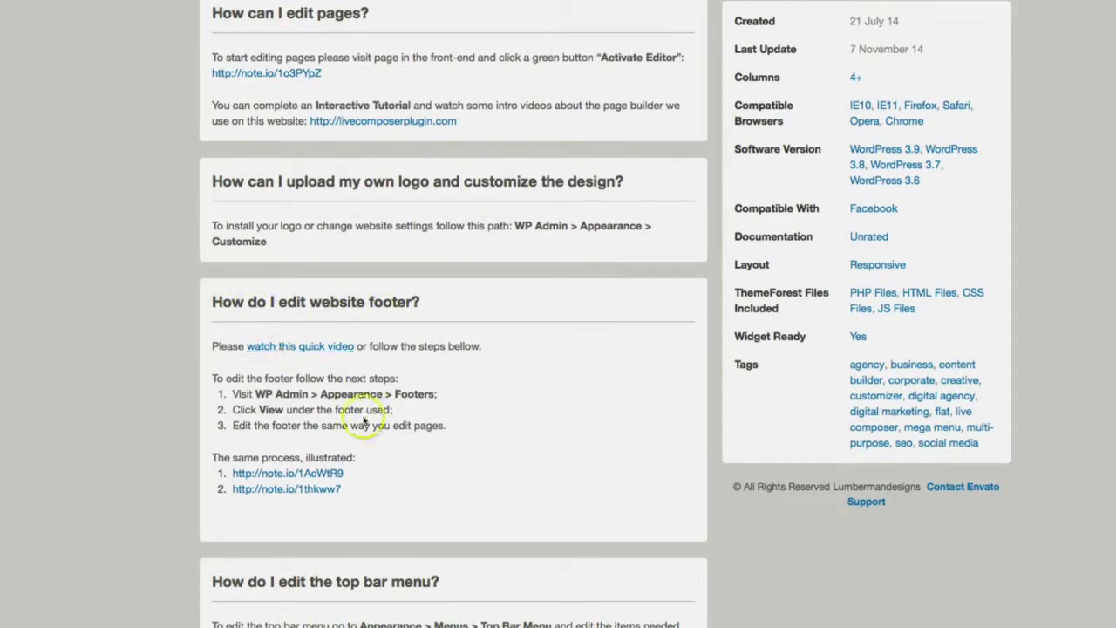
pyautogui.scroll(10, 541, 333)
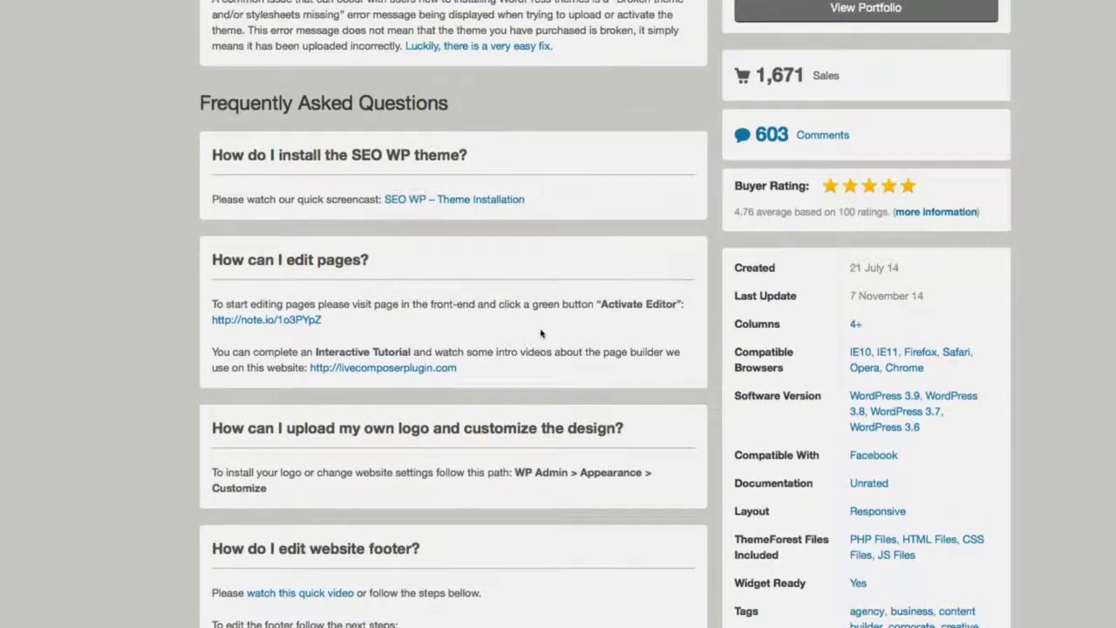
pyautogui.scroll(5, 540, 333)
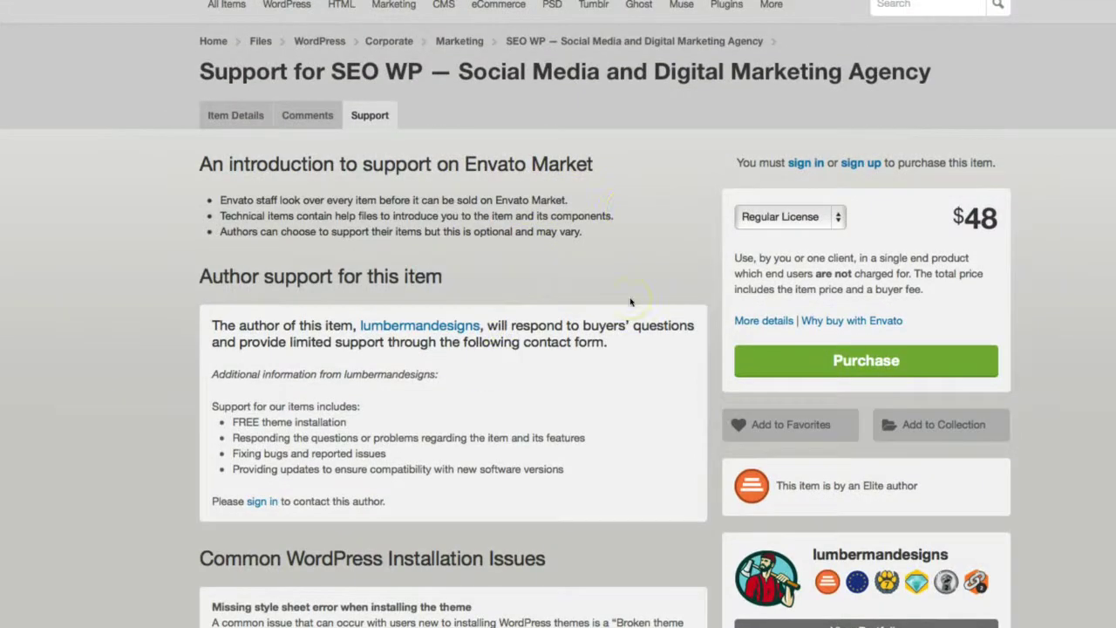
pyautogui.scroll(-1, 631, 301)
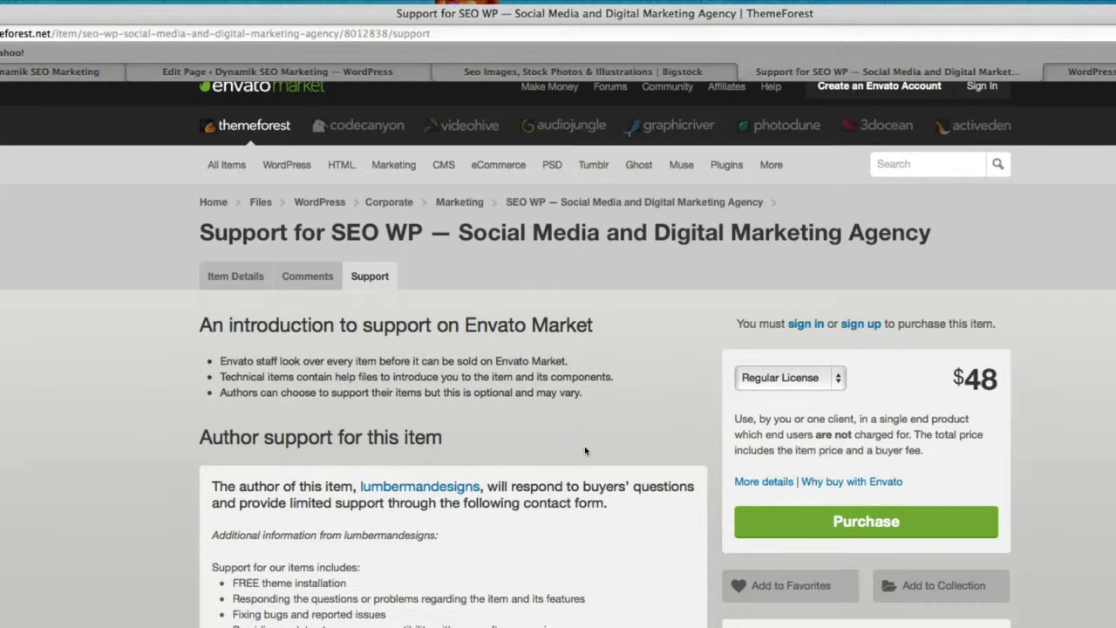
# - Switch to WP Curve and view the $69 Standard and $99 Professional monthly plans
pyautogui.click(1109, 71)
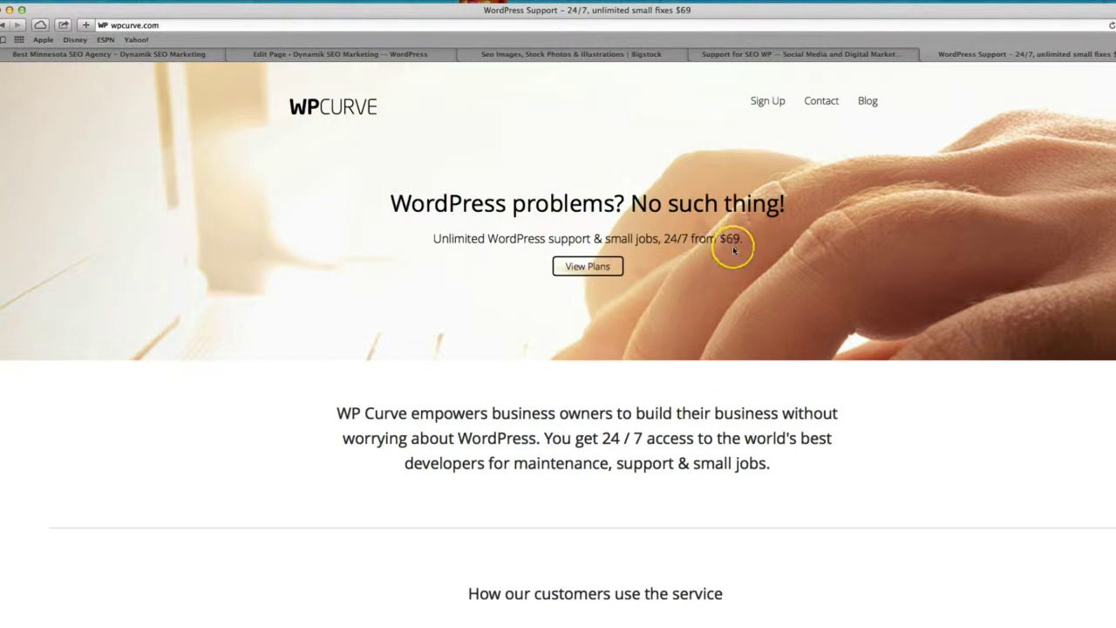
pyautogui.click(572, 267)
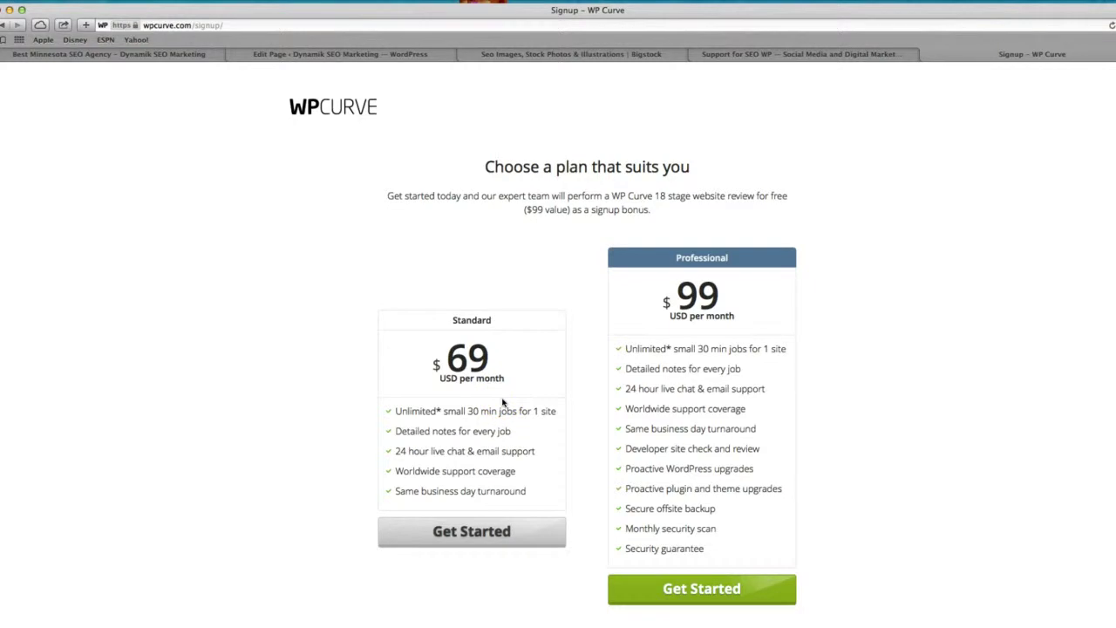
# - Highlight the Standard plan's $69 monthly price, then clear the selection
pyautogui.moveTo(504, 380); pyautogui.dragTo(448, 363)
pyautogui.click(450, 280)
pyautogui.click(449, 264)
# - Go to the WP Curve homepage via its logo, then switch back to the Best Minnesota SEO Agency tab
pyautogui.click(322, 105)
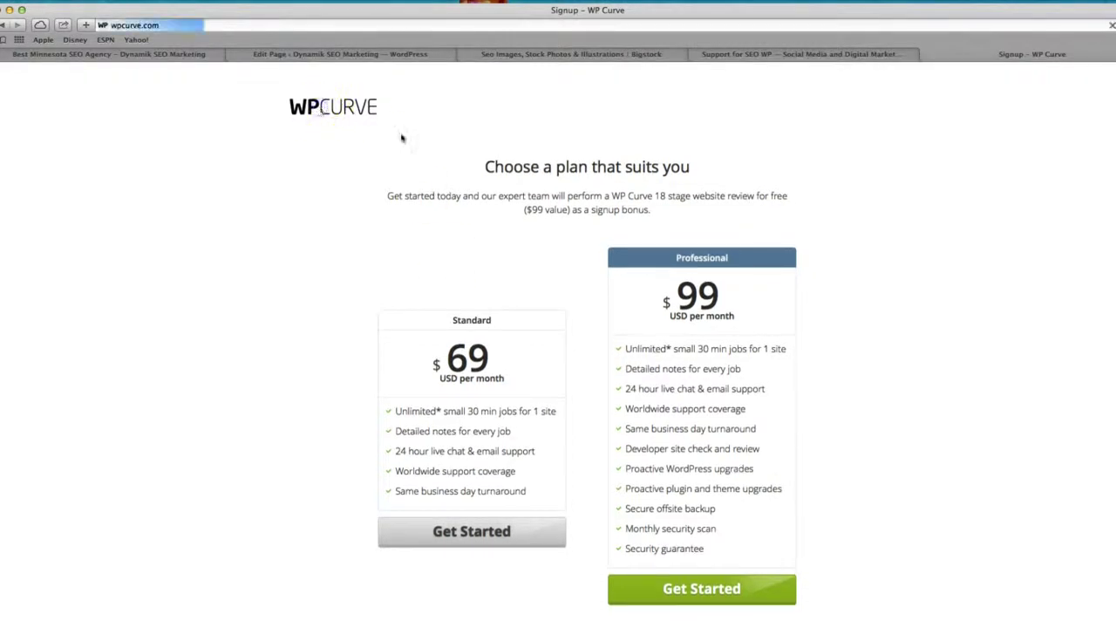
pyautogui.click(434, 148)
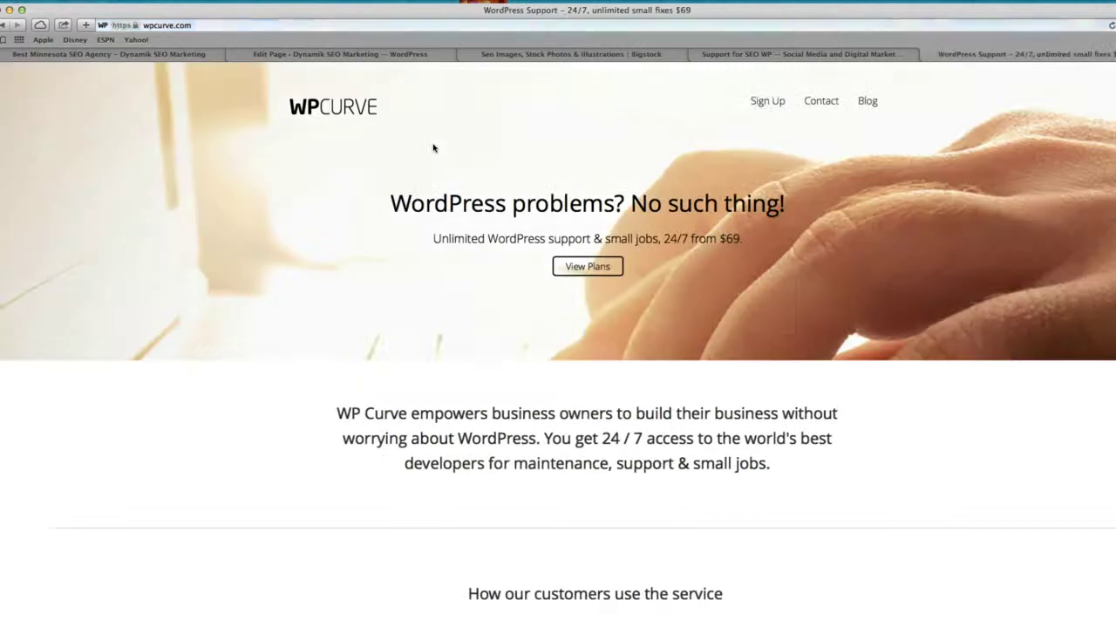
pyautogui.click(432, 156)
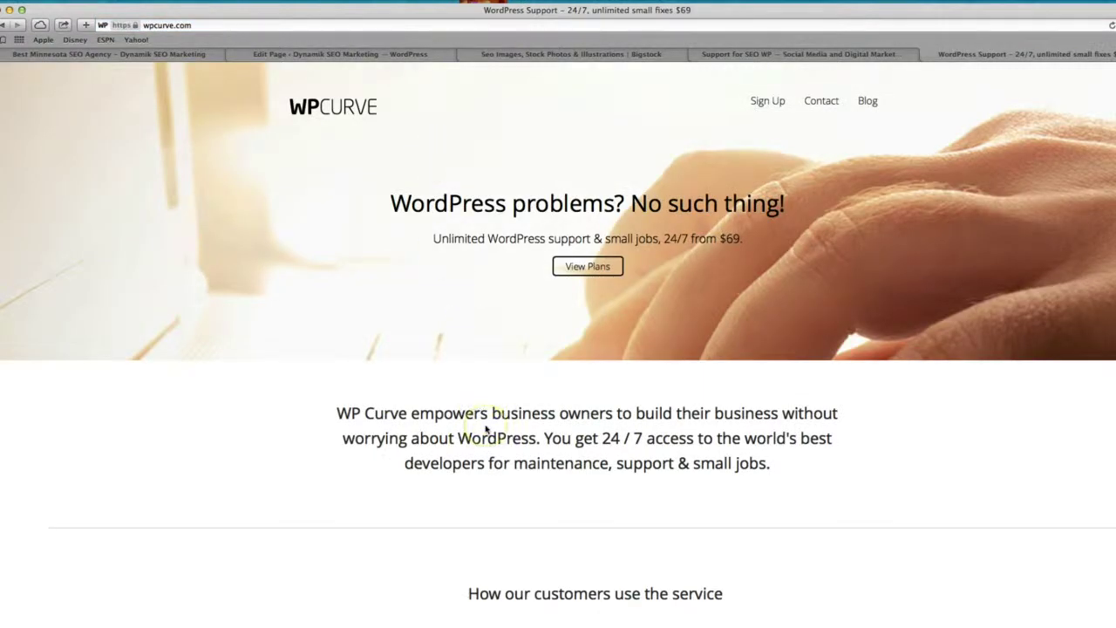
pyautogui.scroll(-2, 486, 429)
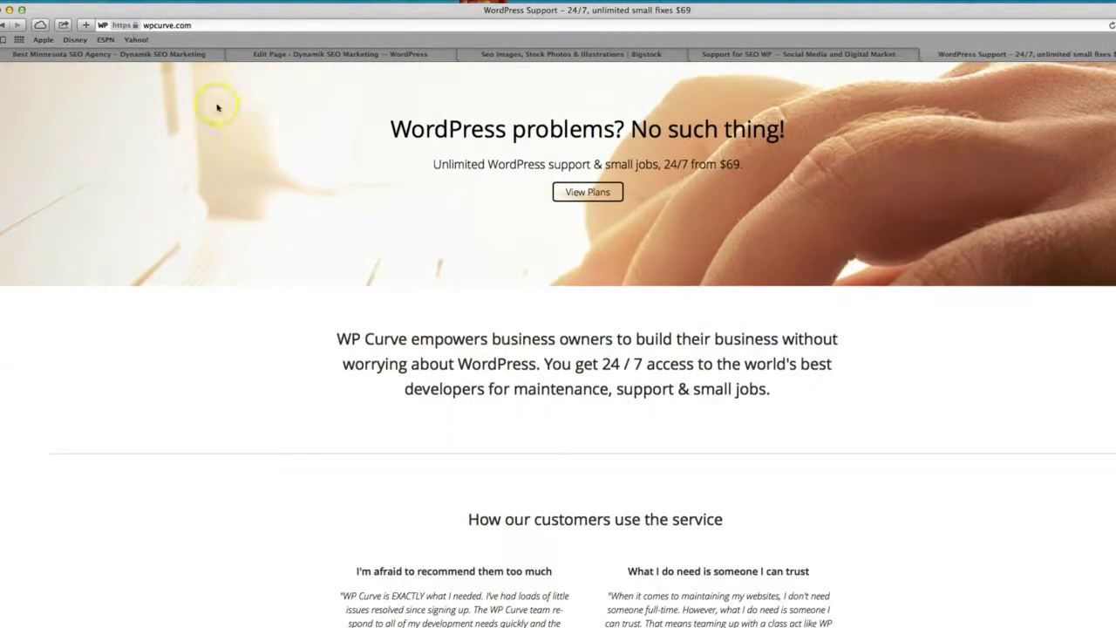
pyautogui.click(122, 54)
pyautogui.scroll(1, 426, 283)
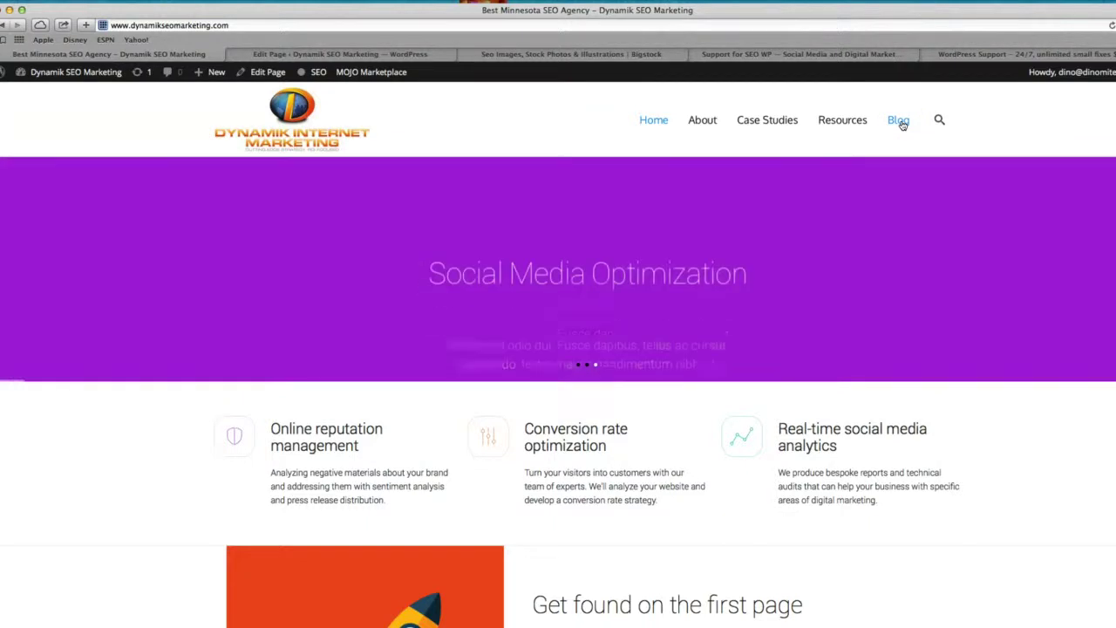
pyautogui.scroll(-5, 785, 279)
pyautogui.scroll(-10, 768, 320)
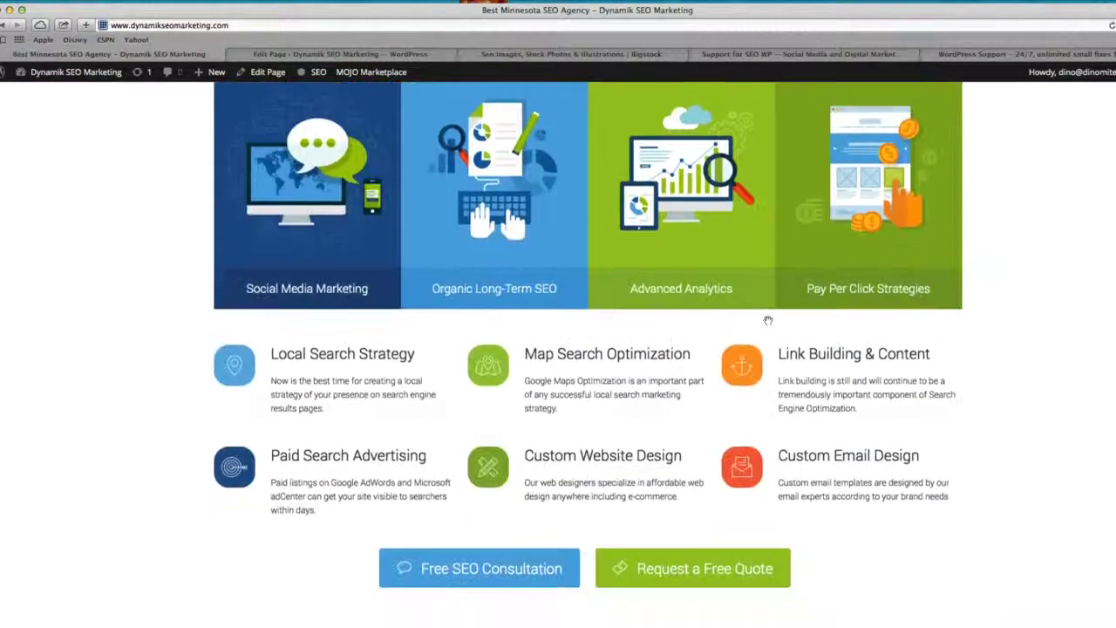
pyautogui.click(1038, 384)
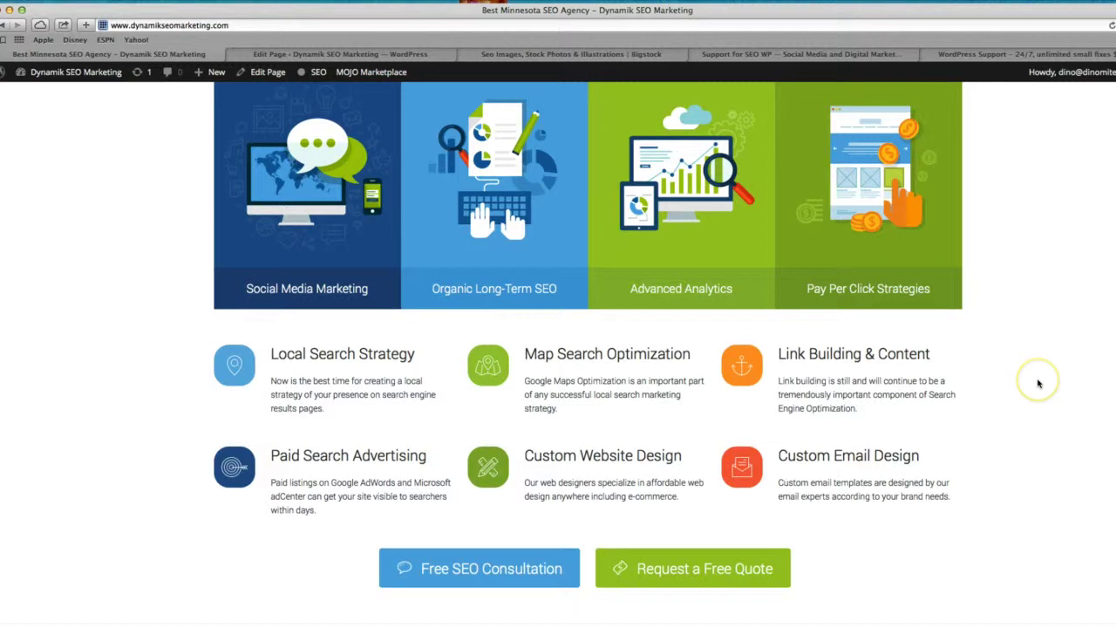
pyautogui.scroll(10, 1038, 383)
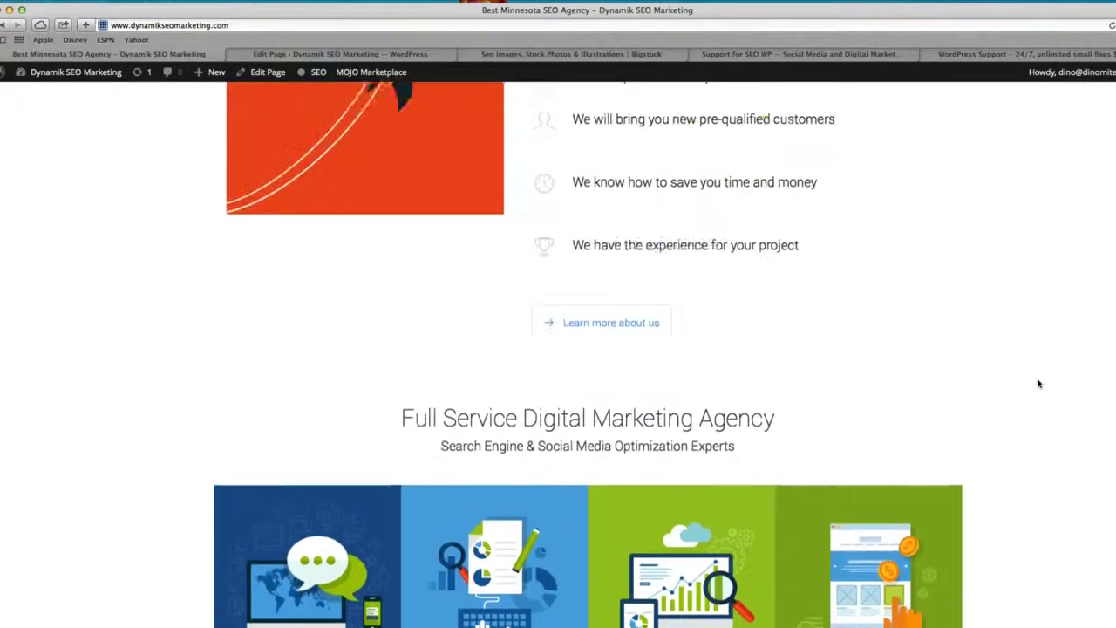
pyautogui.scroll(4, 1037, 384)
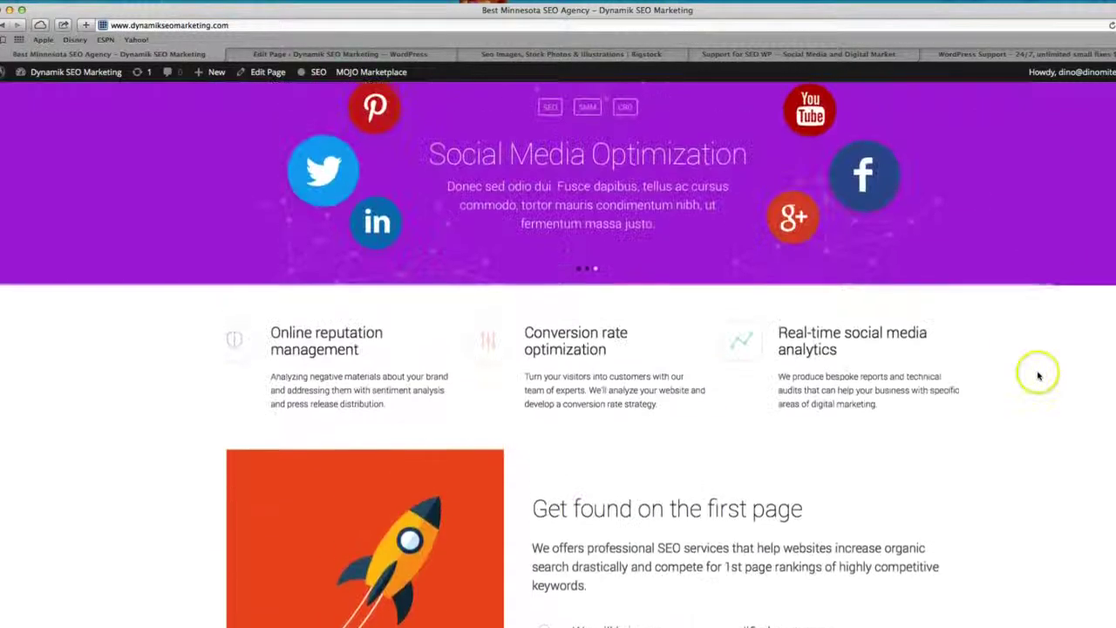
pyautogui.scroll(2, 930, 446)
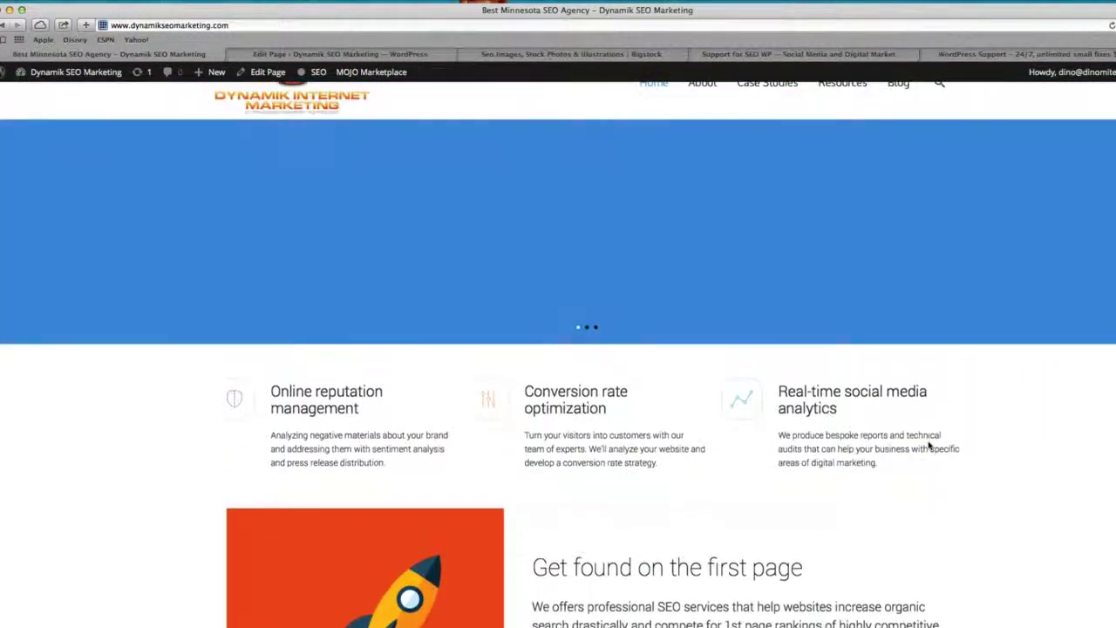